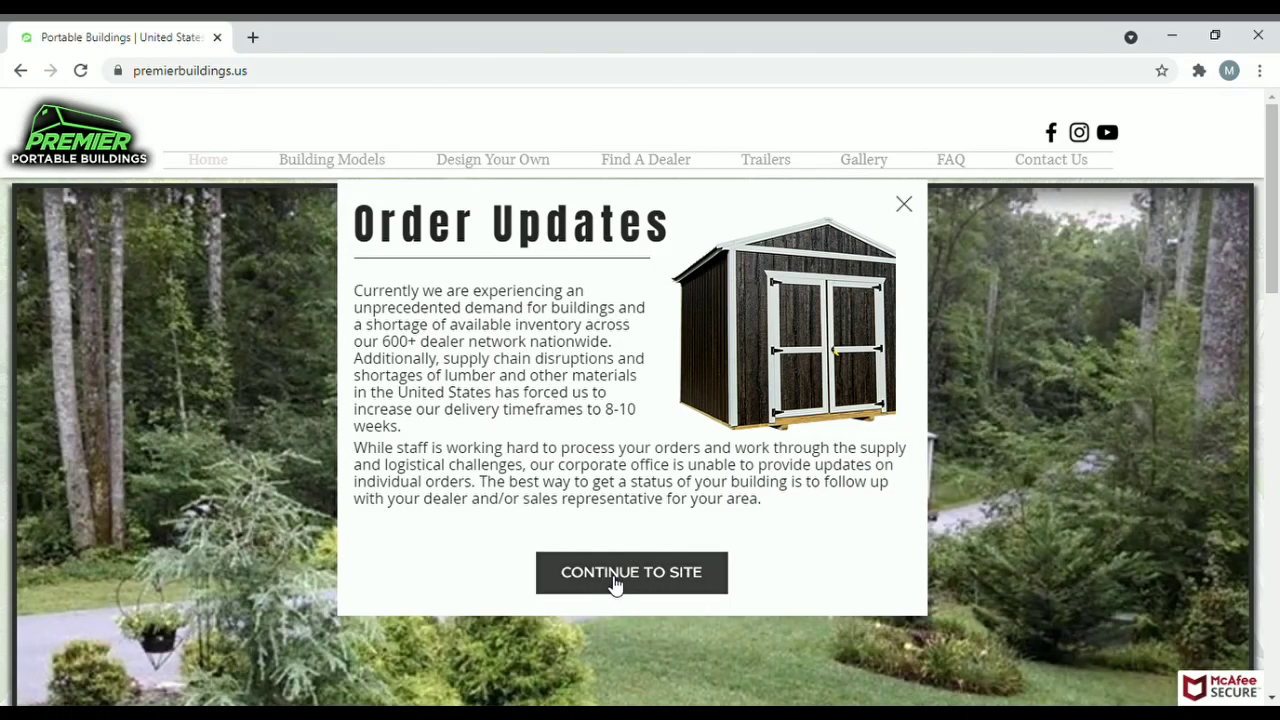
# - Dismiss the order updates notice and open the dealer finder from the home page's North America dealer section
pyautogui.click(616, 582)
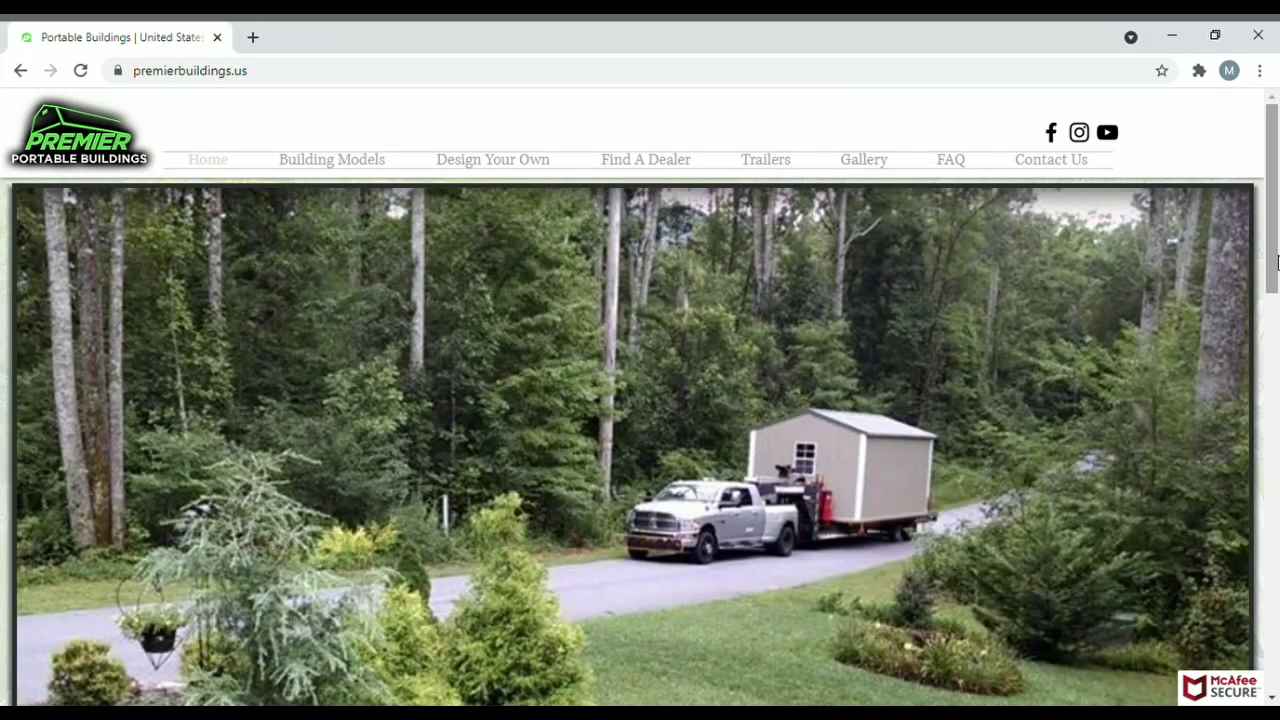
pyautogui.moveTo(1276, 261); pyautogui.dragTo(1277, 291)
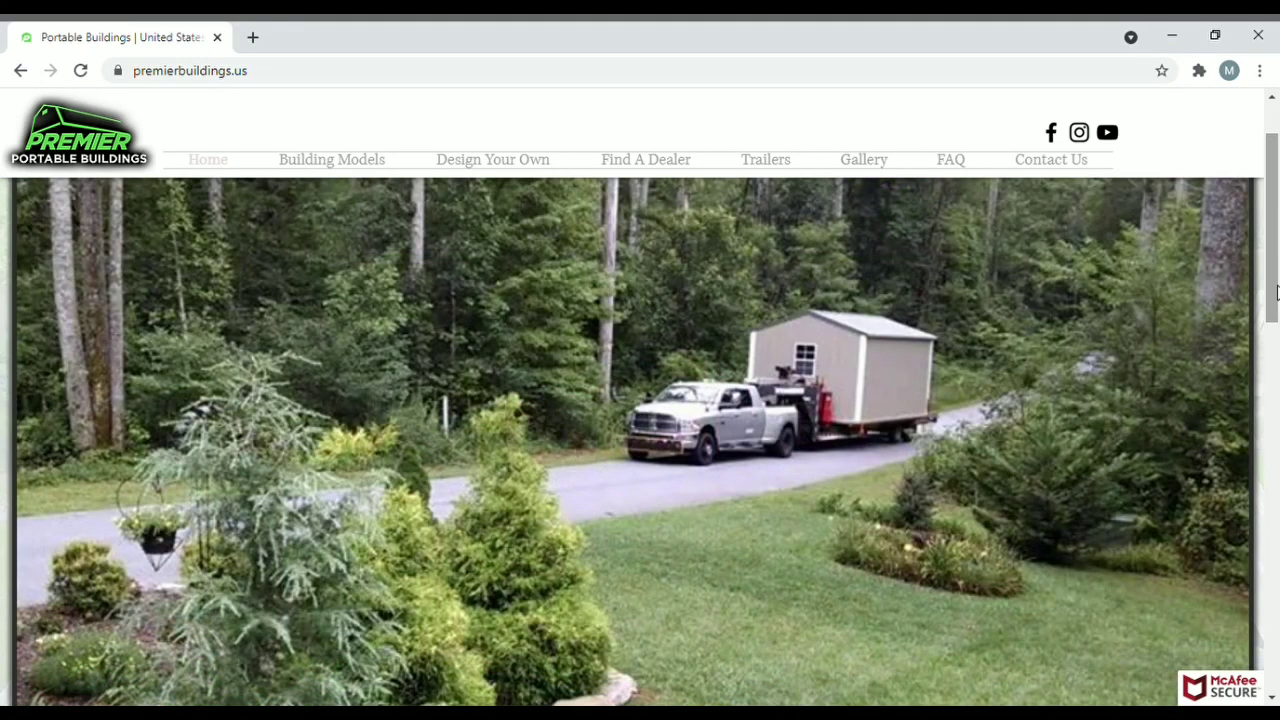
pyautogui.moveTo(1277, 290); pyautogui.dragTo(1277, 488)
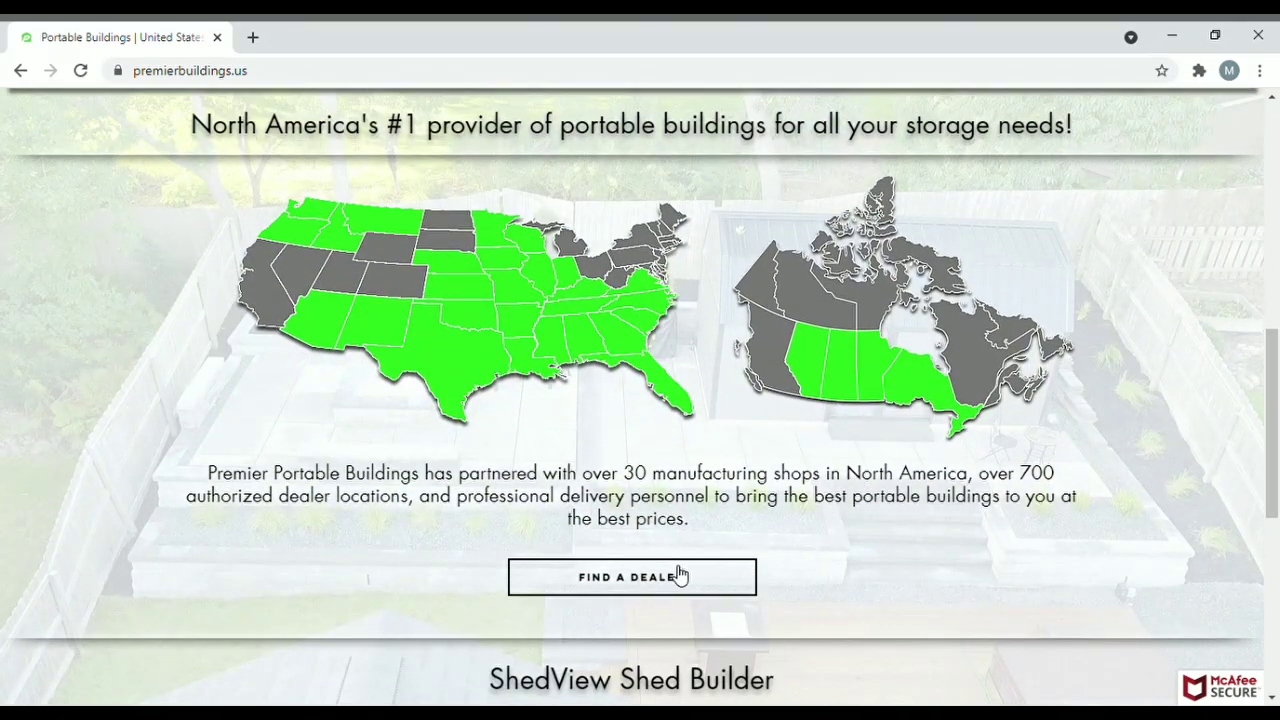
pyautogui.click(677, 580)
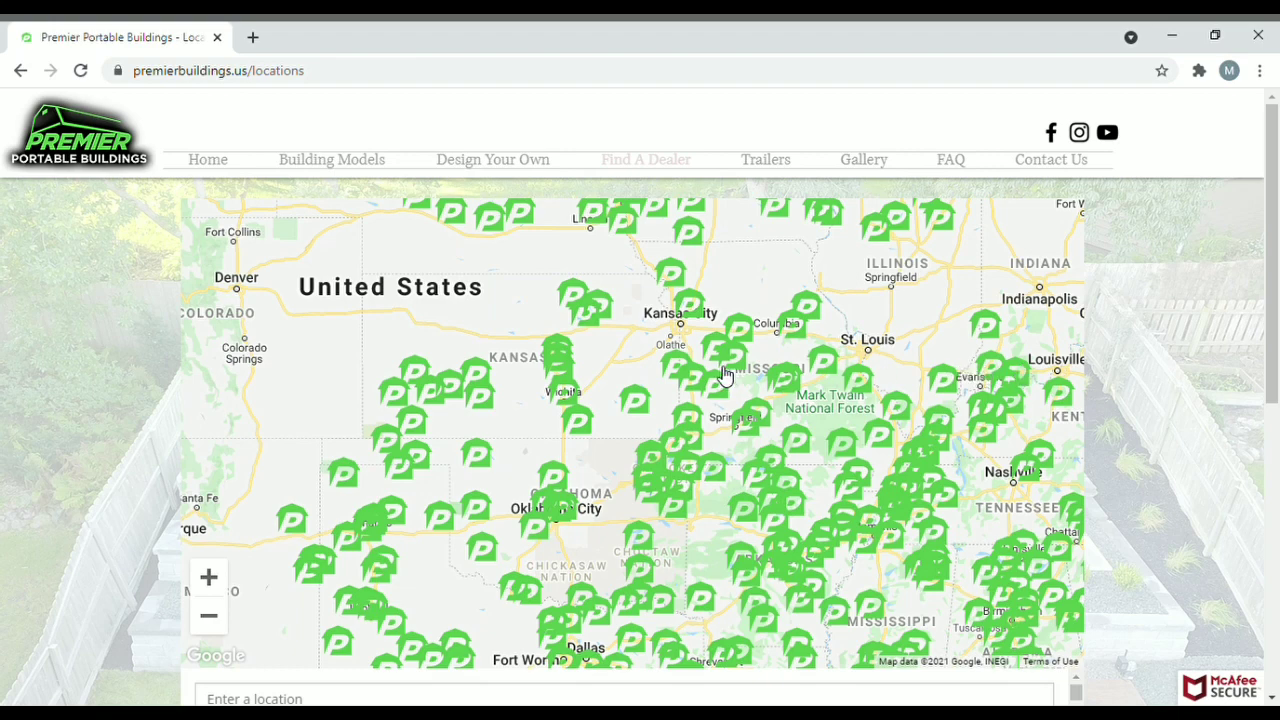
# - View the contact details of the dealer marked at Kansas City on the locations map, then close them
pyautogui.click(697, 318)
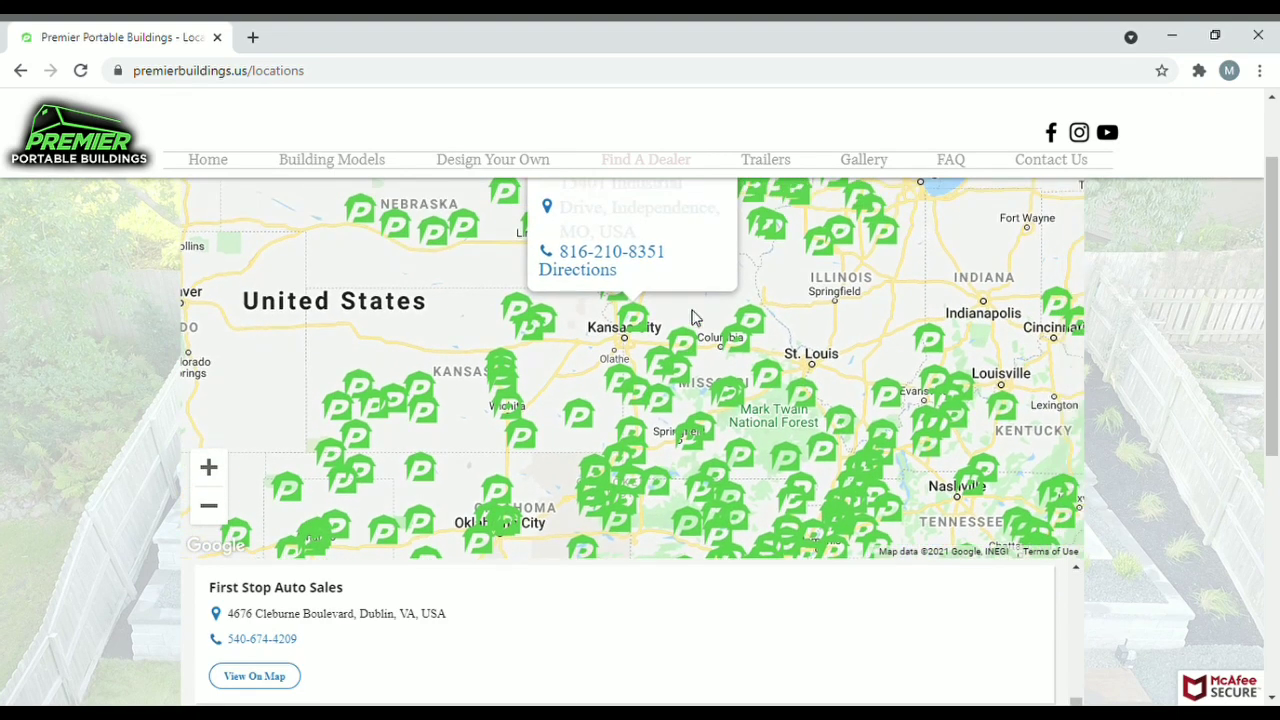
pyautogui.moveTo(1275, 335); pyautogui.dragTo(1268, 260)
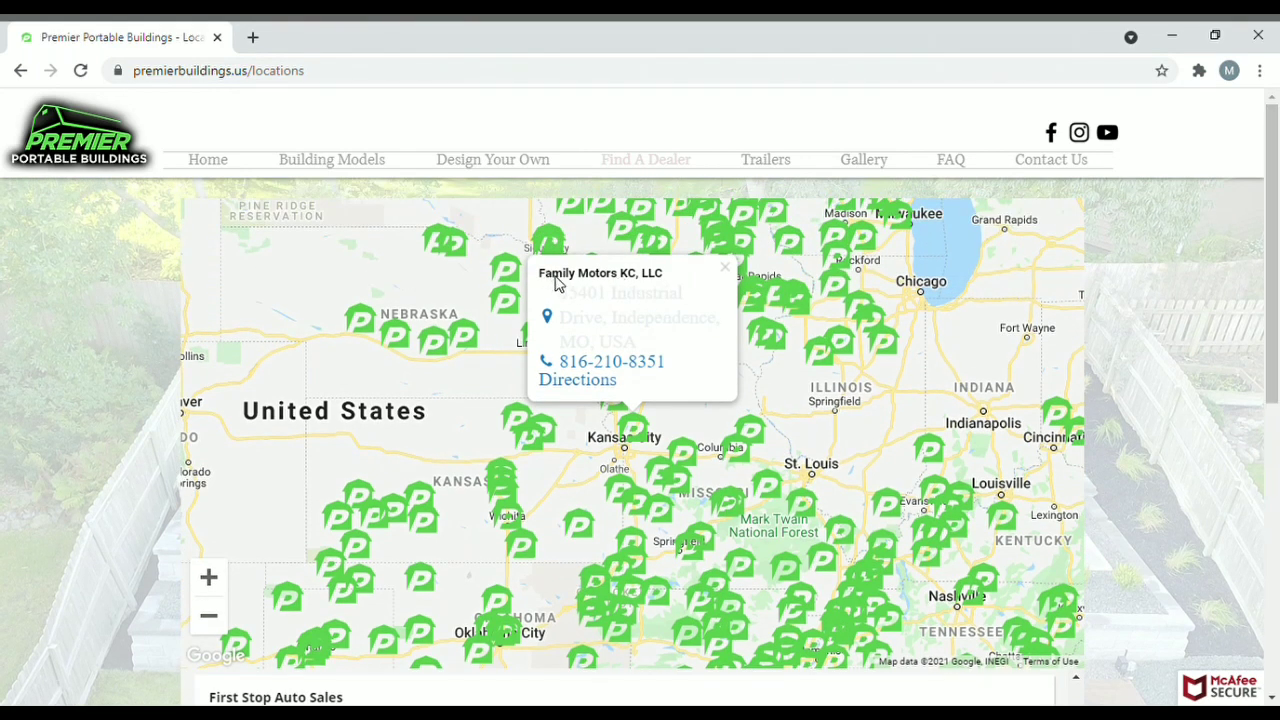
pyautogui.click(727, 270)
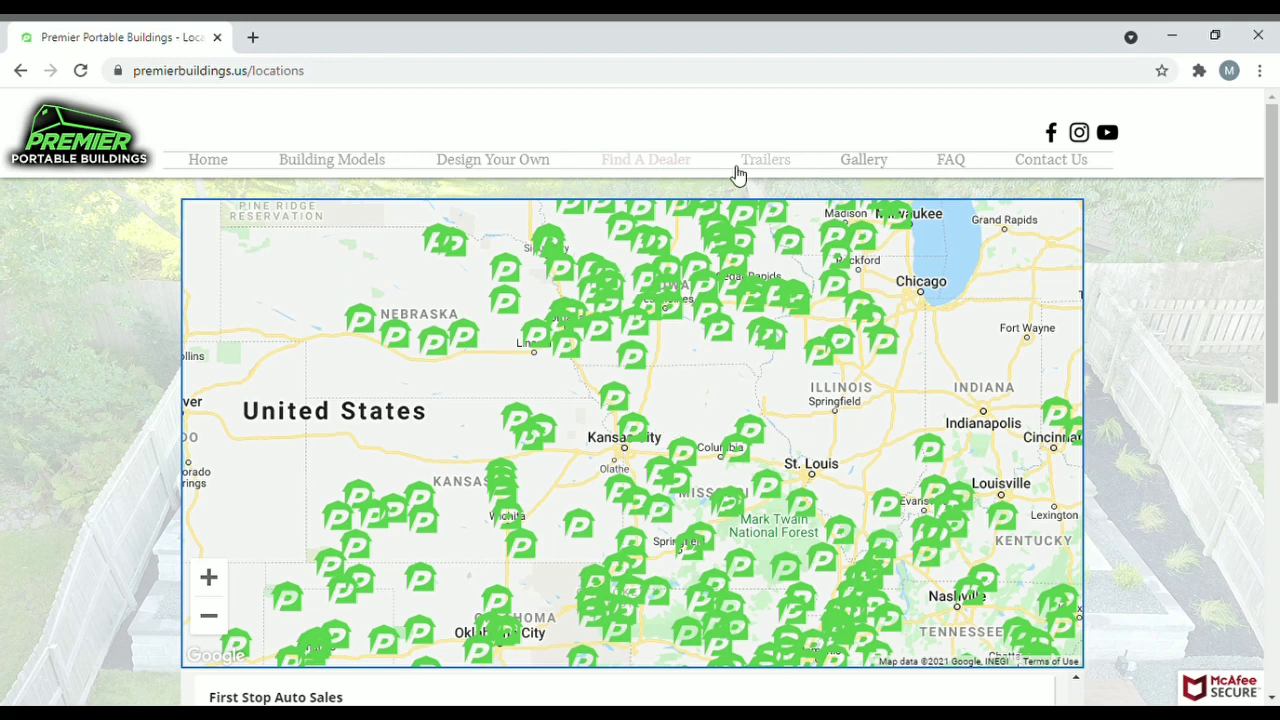
# - Open the Design Your Own configurator, enter the delivery ZIP code and start building
pyautogui.click(449, 166)
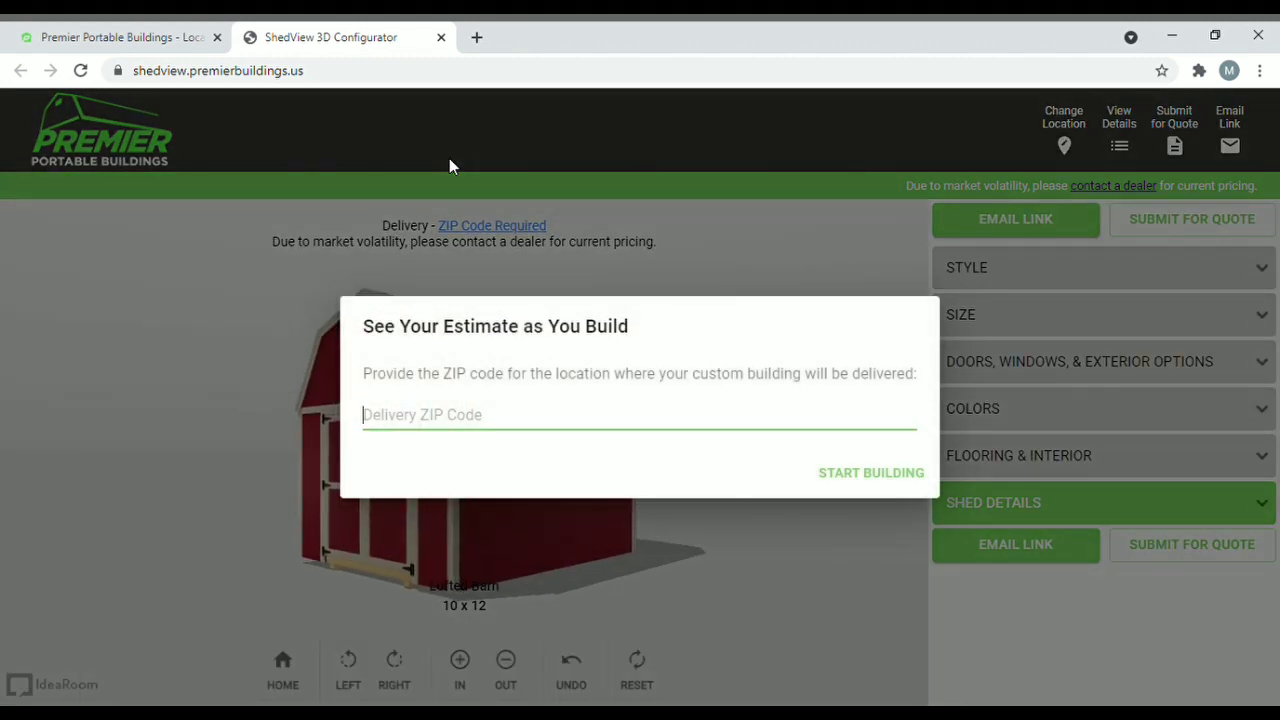
pyautogui.click(428, 415)
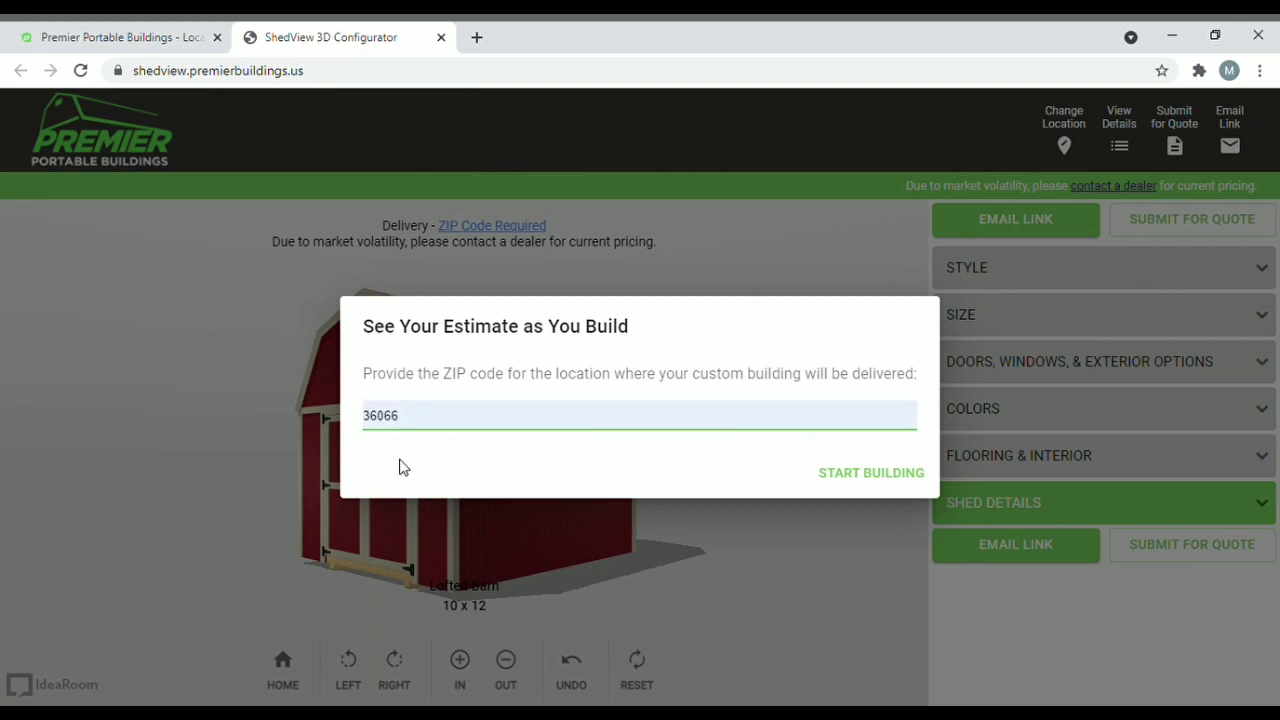
pyautogui.click(399, 459)
pyautogui.click(838, 474)
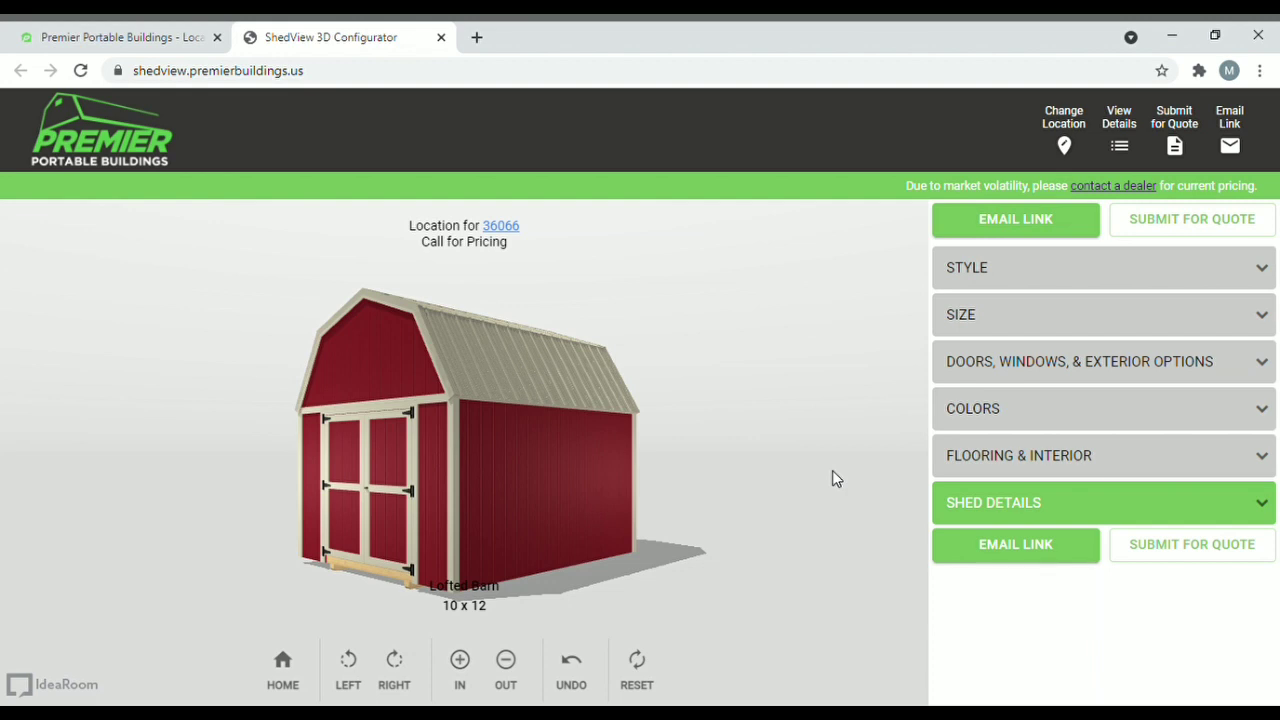
# - Preview the Center Lofted Barn Cabin and Premier Lofted Barn Cabin styles on the 3D model
pyautogui.click(1047, 283)
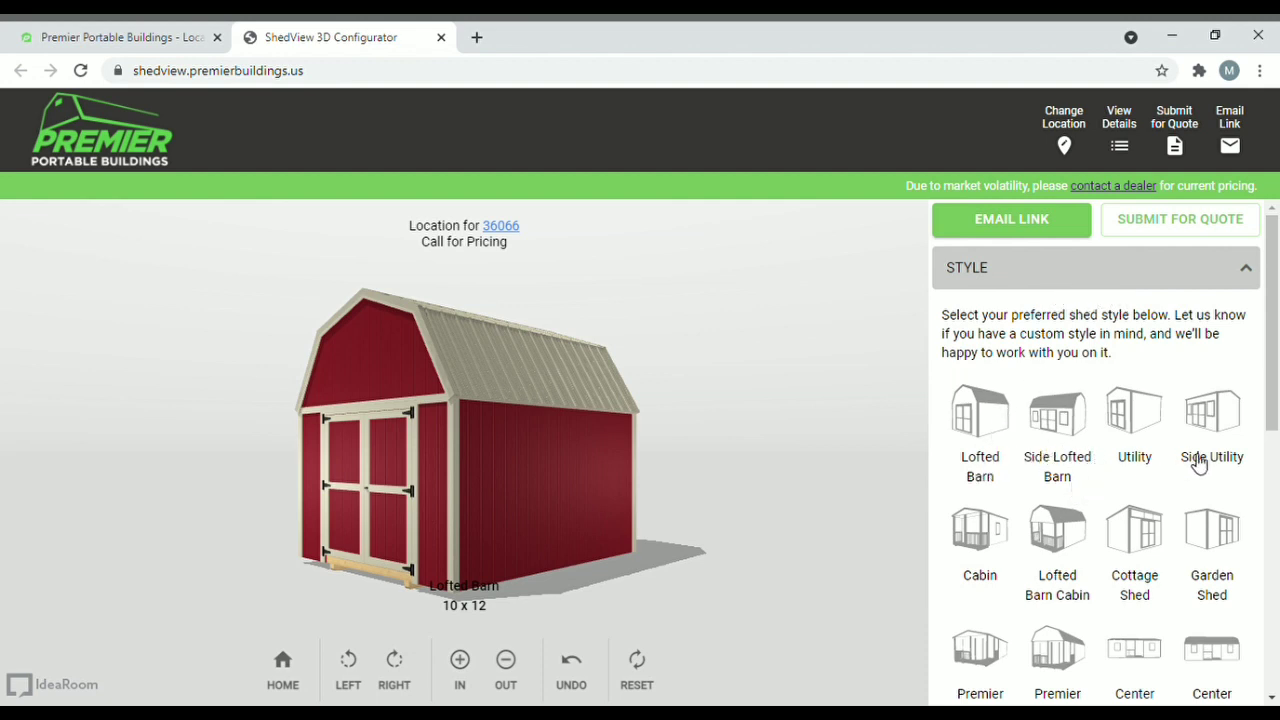
pyautogui.moveTo(1274, 424); pyautogui.dragTo(1276, 499)
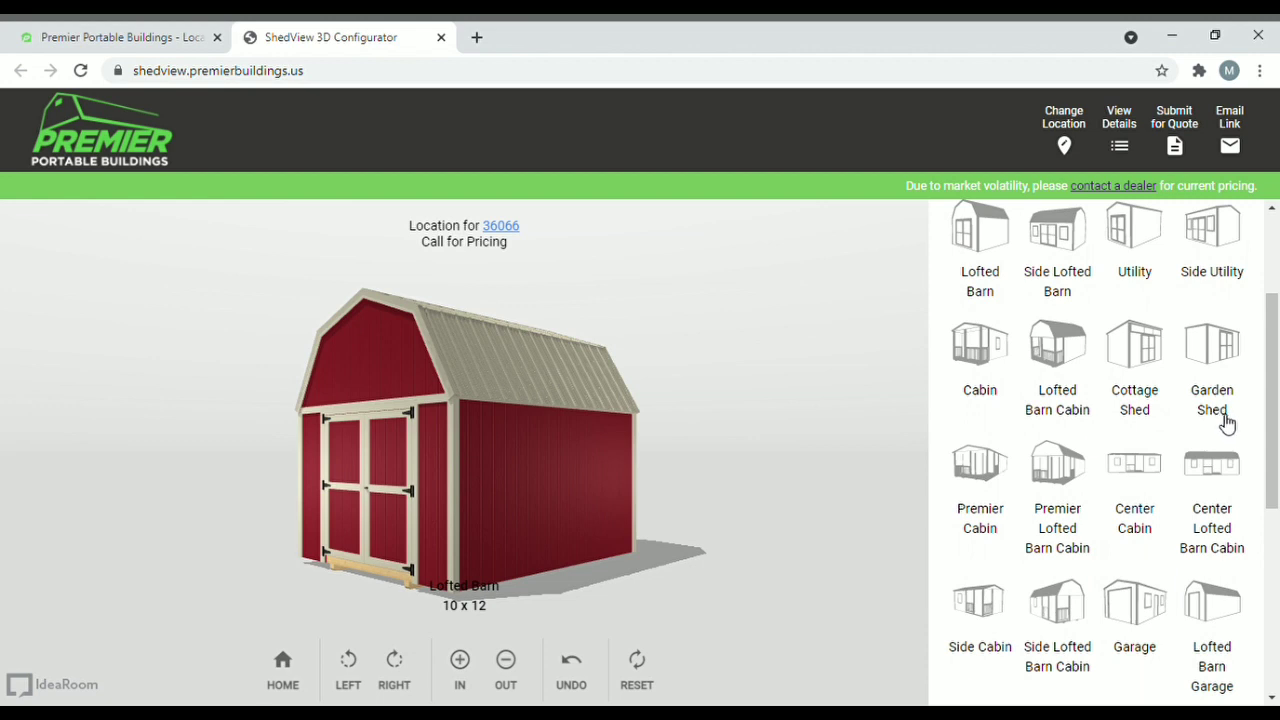
pyautogui.moveTo(1272, 435); pyautogui.dragTo(1277, 472)
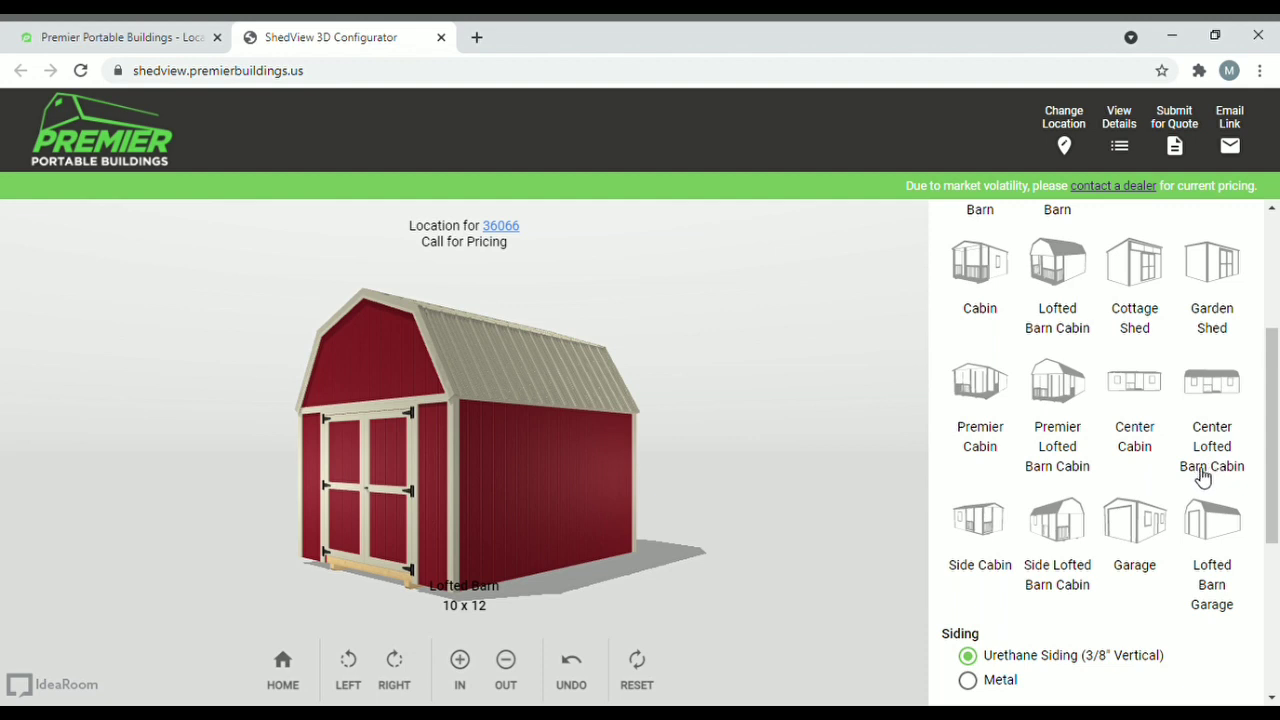
pyautogui.click(1217, 399)
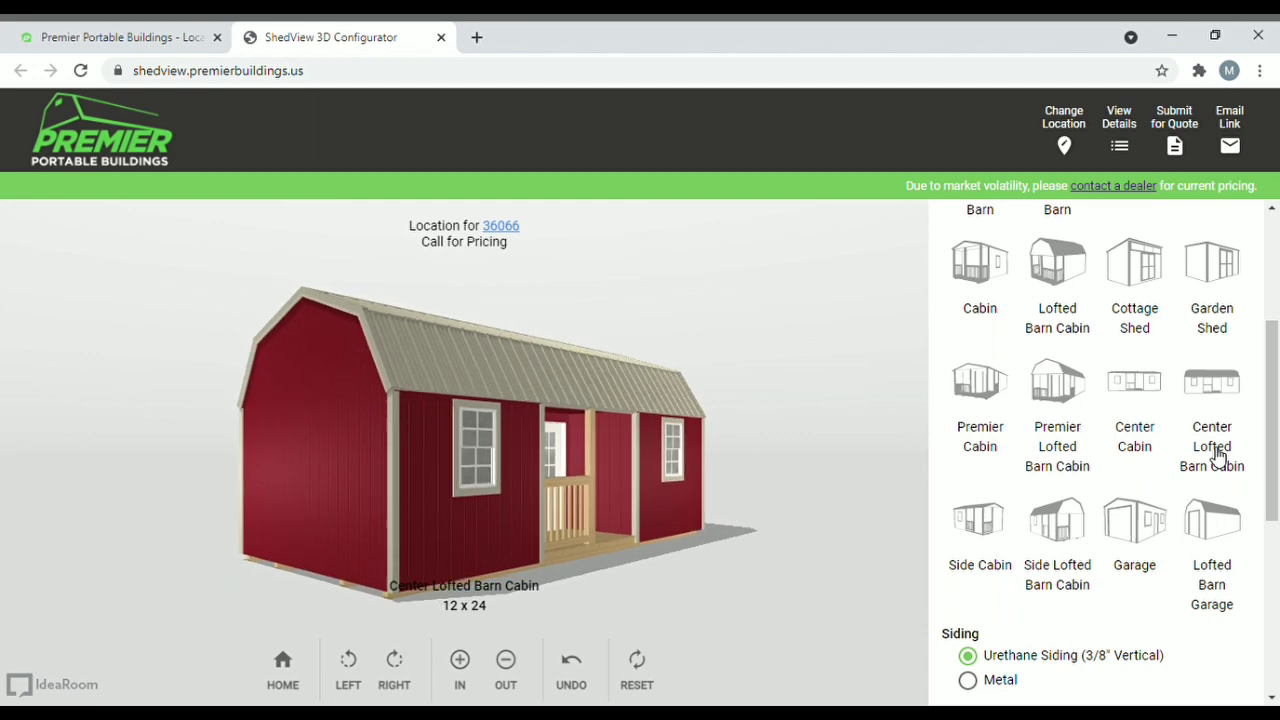
pyautogui.moveTo(815, 332); pyautogui.dragTo(643, 306)
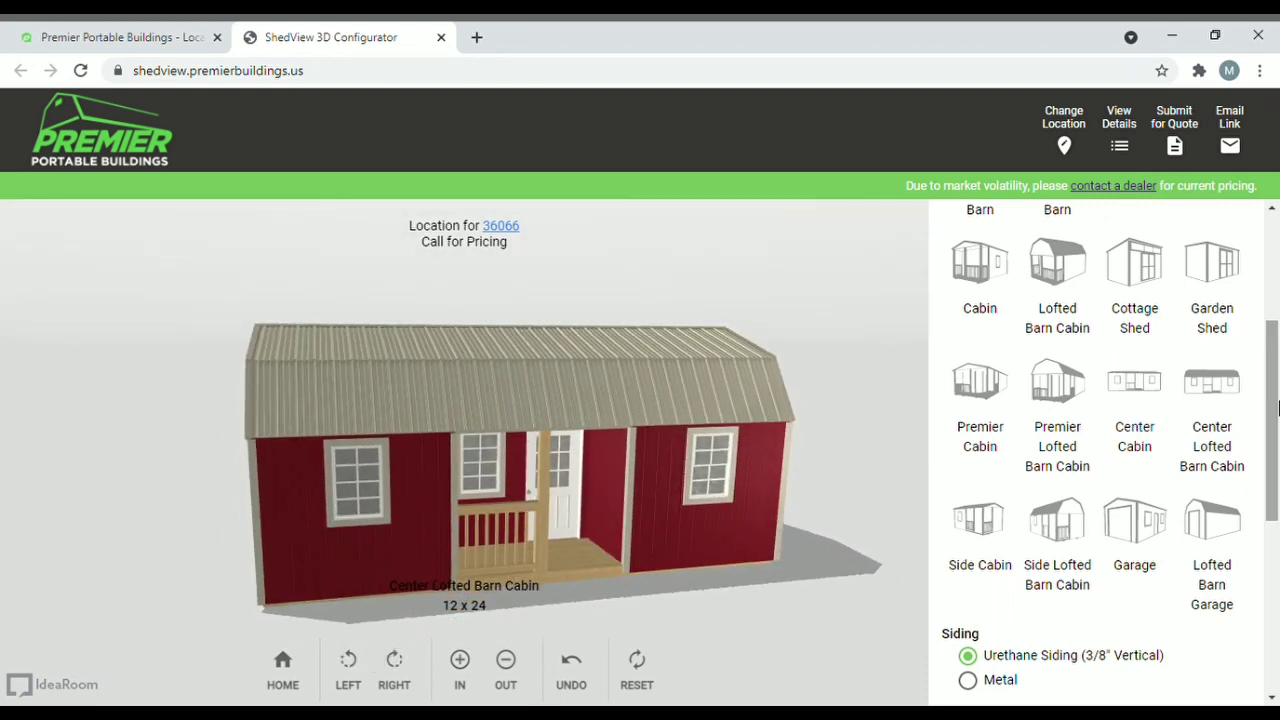
pyautogui.click(1062, 453)
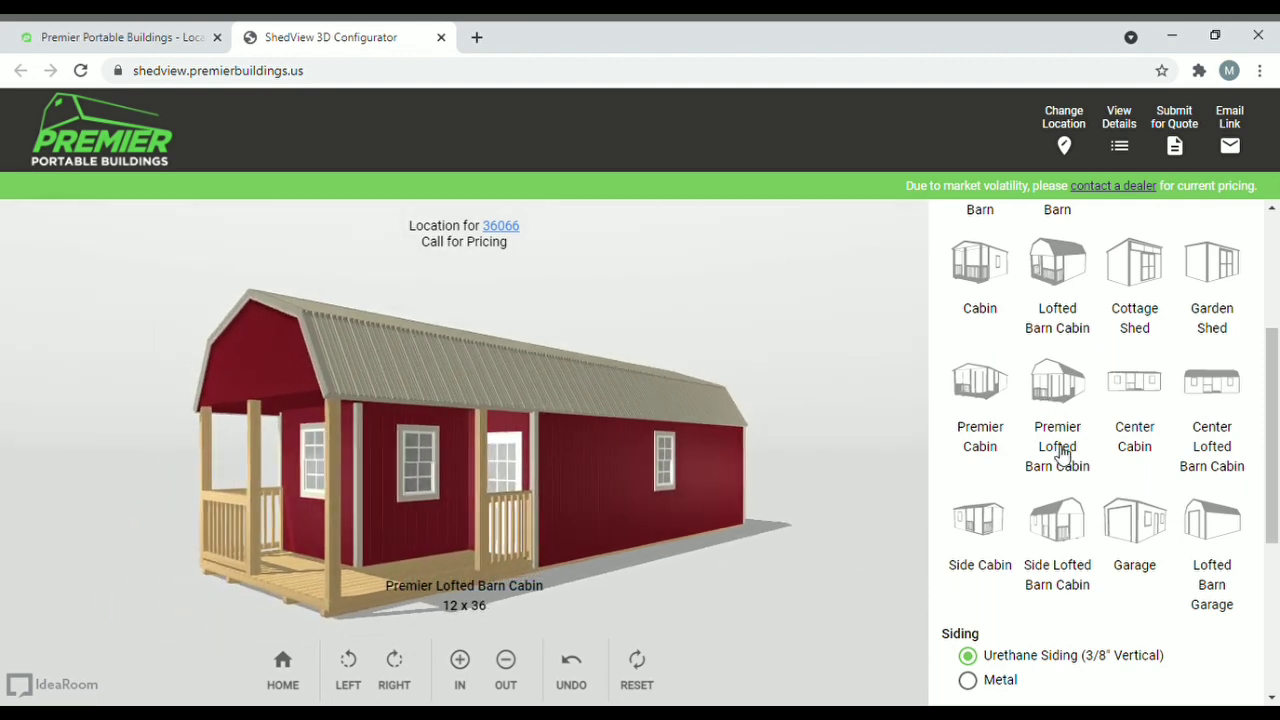
pyautogui.moveTo(1274, 440); pyautogui.dragTo(1277, 342)
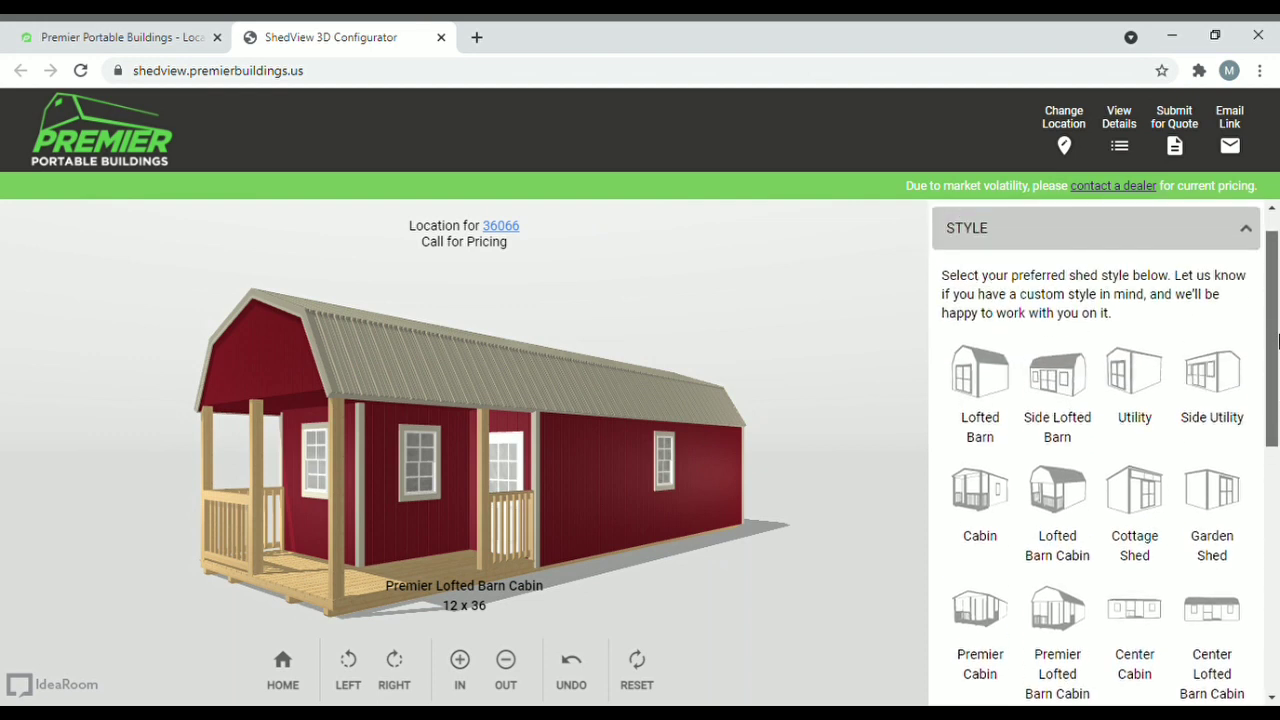
# - Set the shed style to Side Lofted Barn and collapse the style options
pyautogui.click(1068, 380)
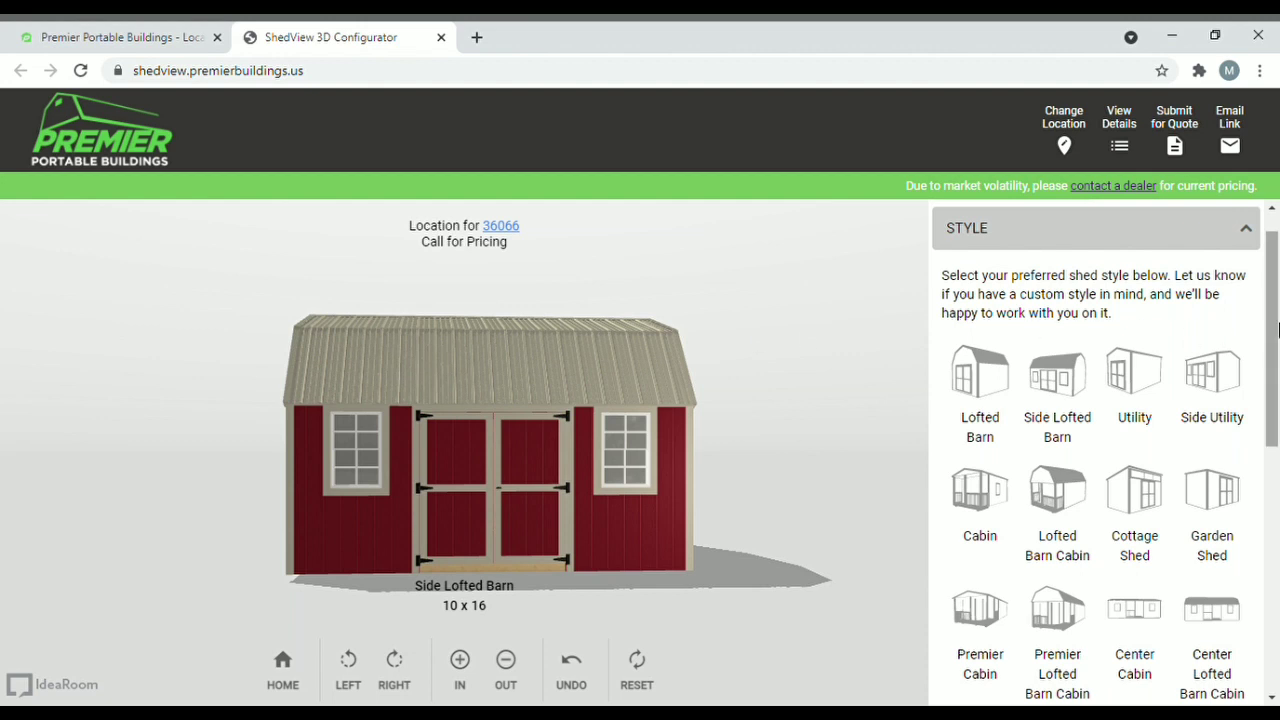
pyautogui.moveTo(1277, 330)
pyautogui.mouseDown()
pyautogui.moveTo(1277, 353)
pyautogui.moveTo(1275, 312)
pyautogui.mouseUp()
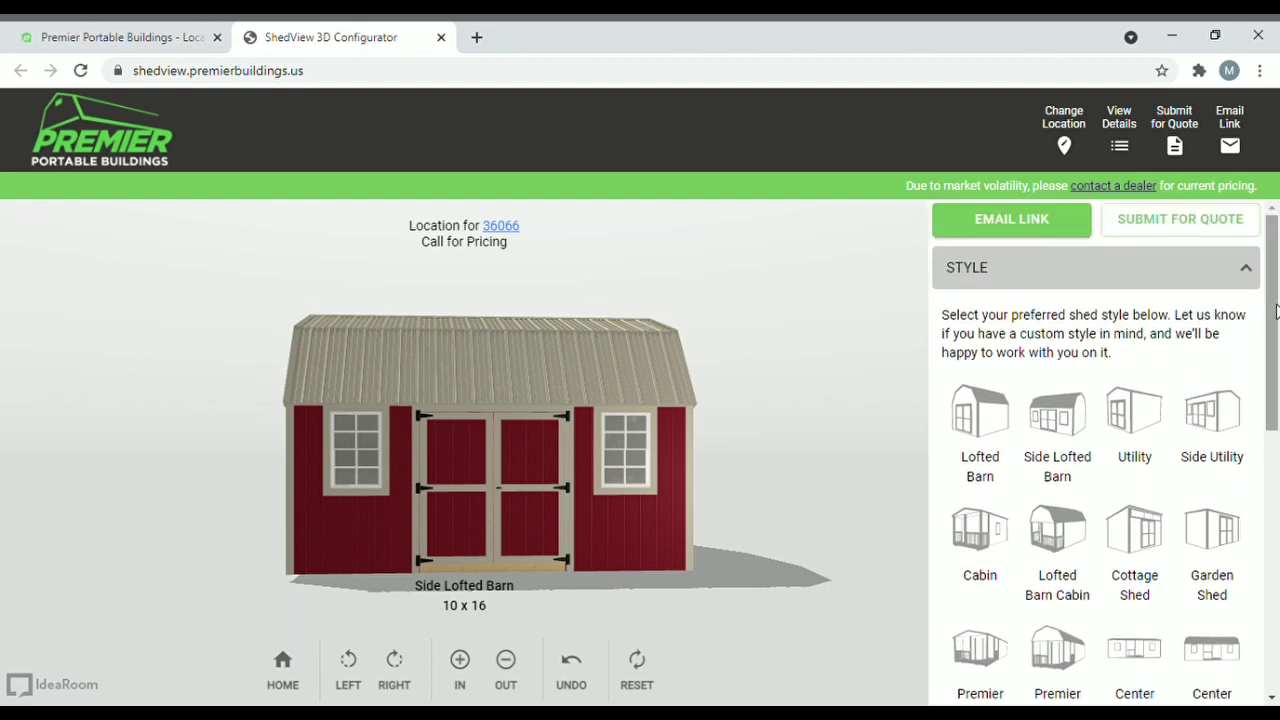
pyautogui.click(1077, 275)
# - Set the Side Lofted Barn's size to 16 x 40 and collapse the size options
pyautogui.click(1080, 324)
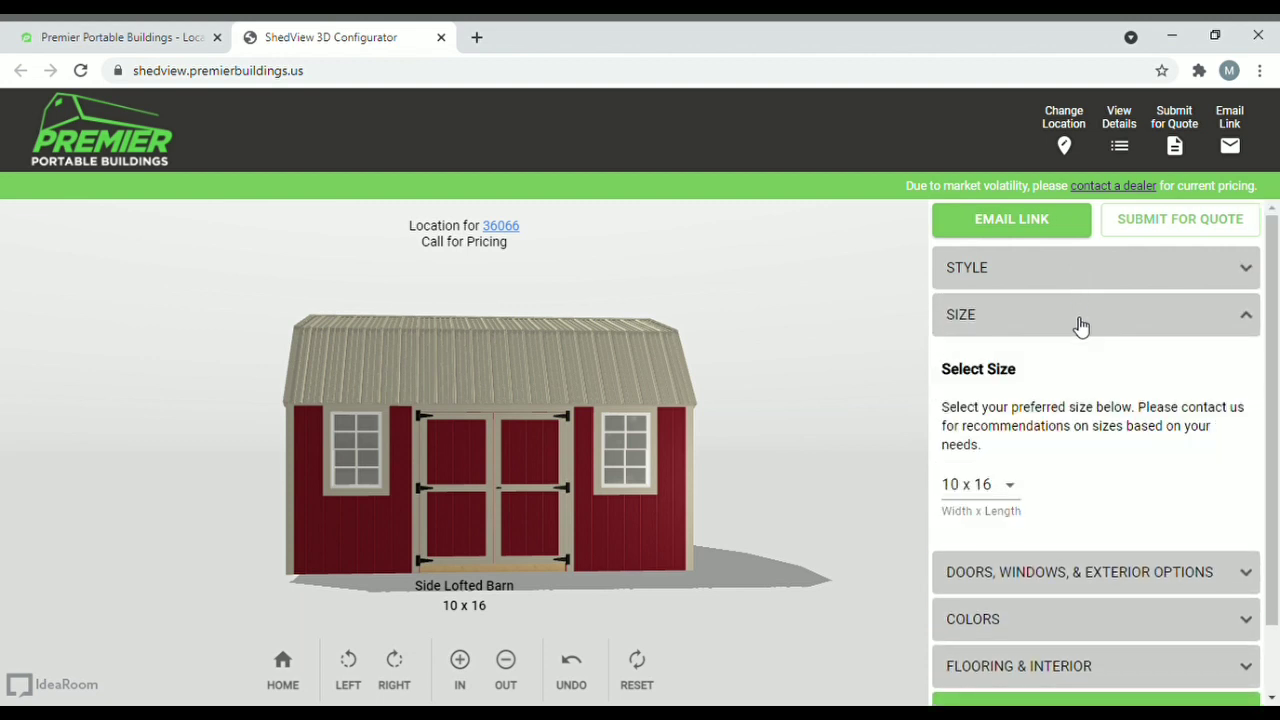
pyautogui.moveTo(1276, 397); pyautogui.dragTo(1276, 472)
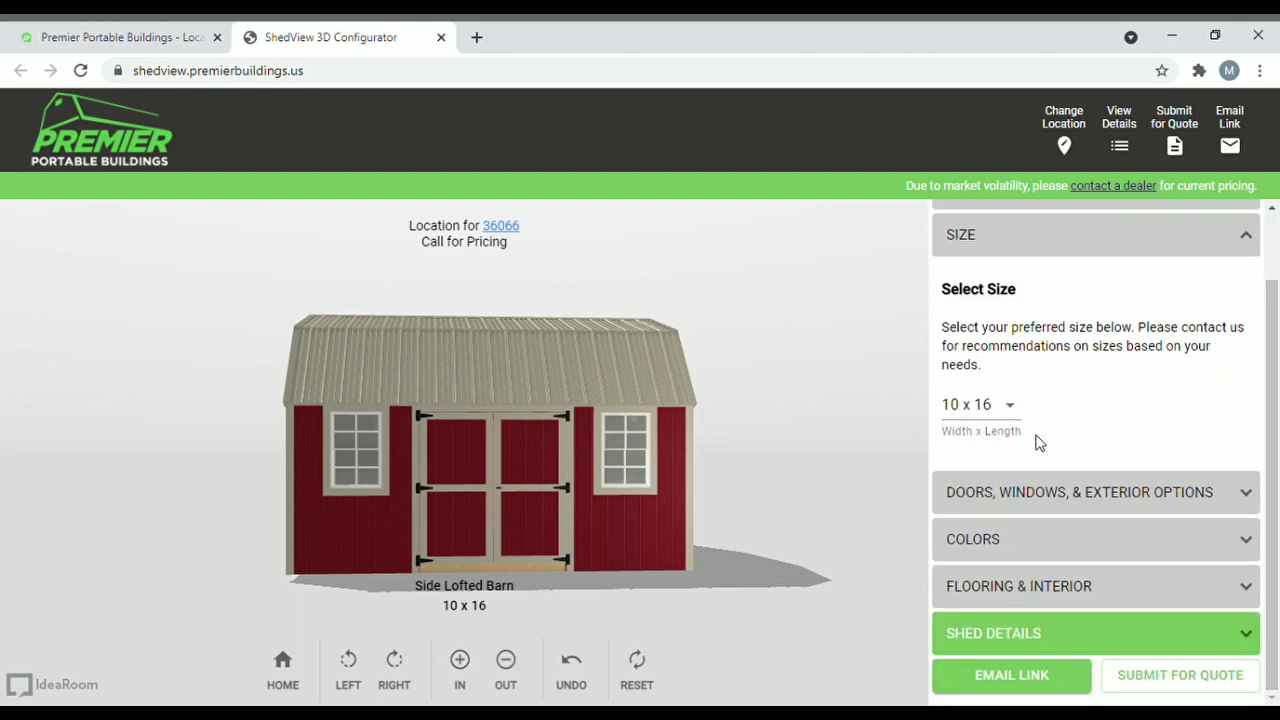
pyautogui.click(988, 416)
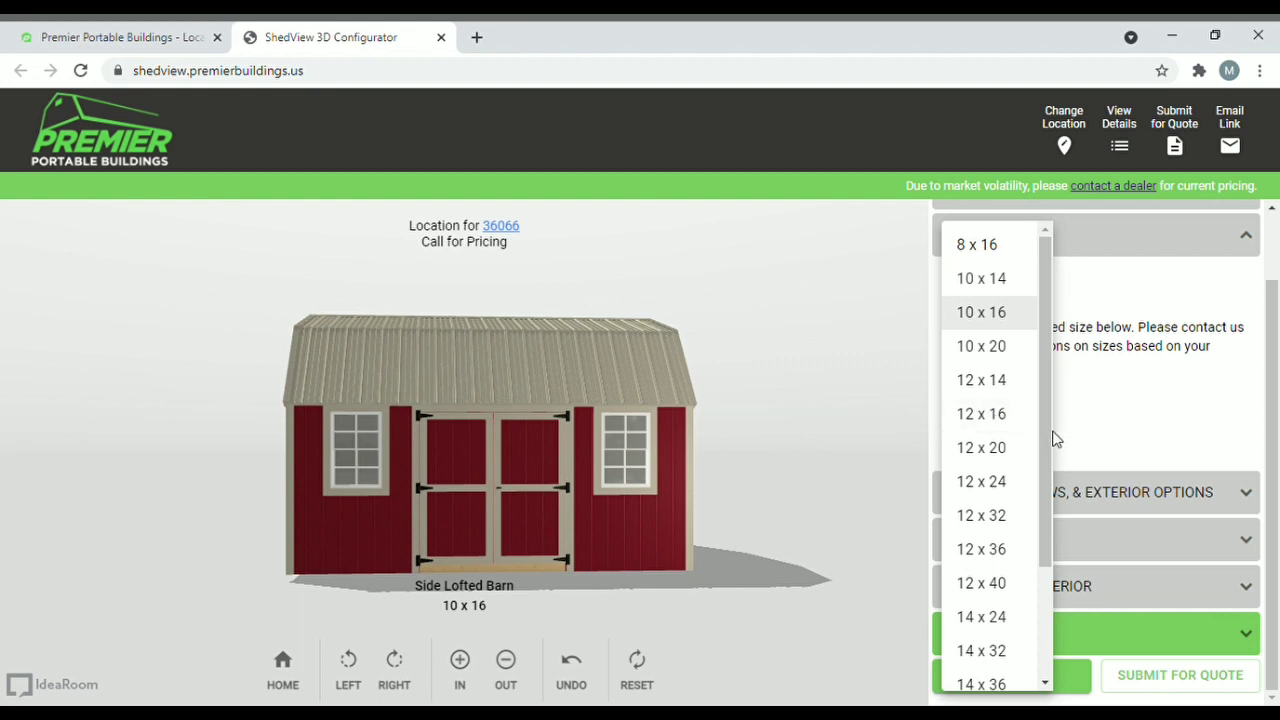
pyautogui.moveTo(1048, 434); pyautogui.dragTo(1041, 570)
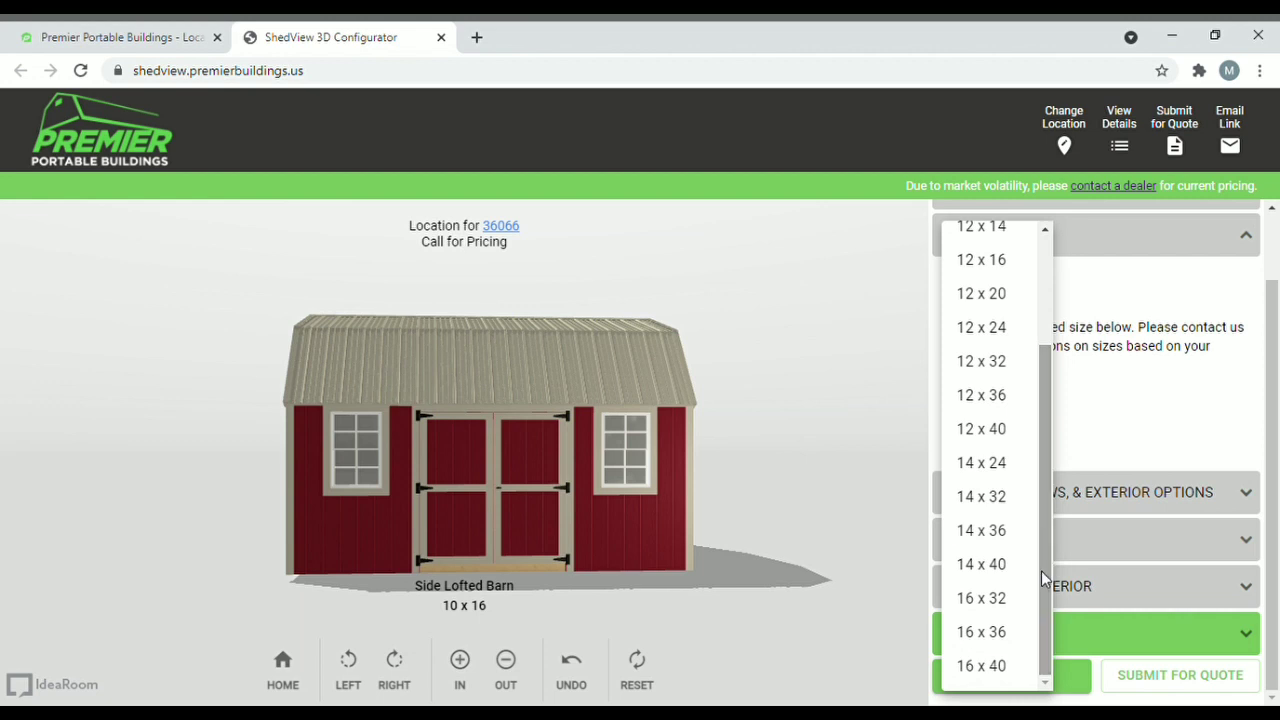
pyautogui.click(974, 672)
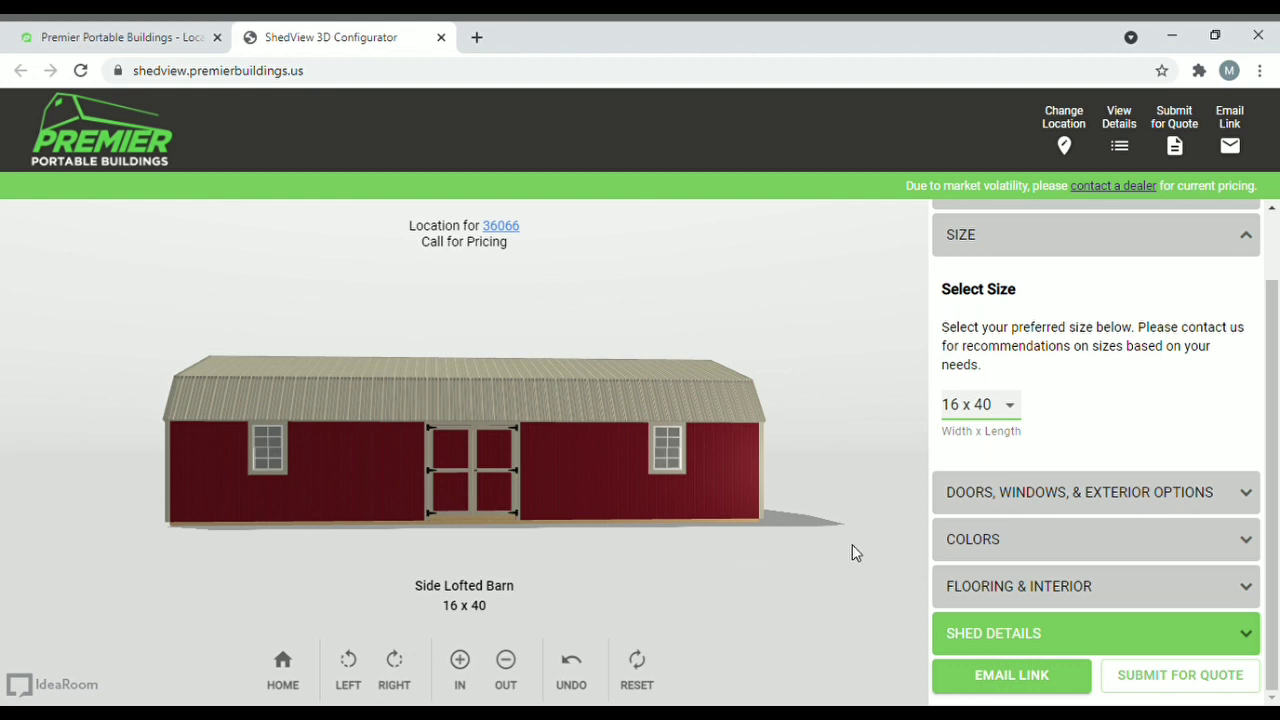
pyautogui.click(1135, 250)
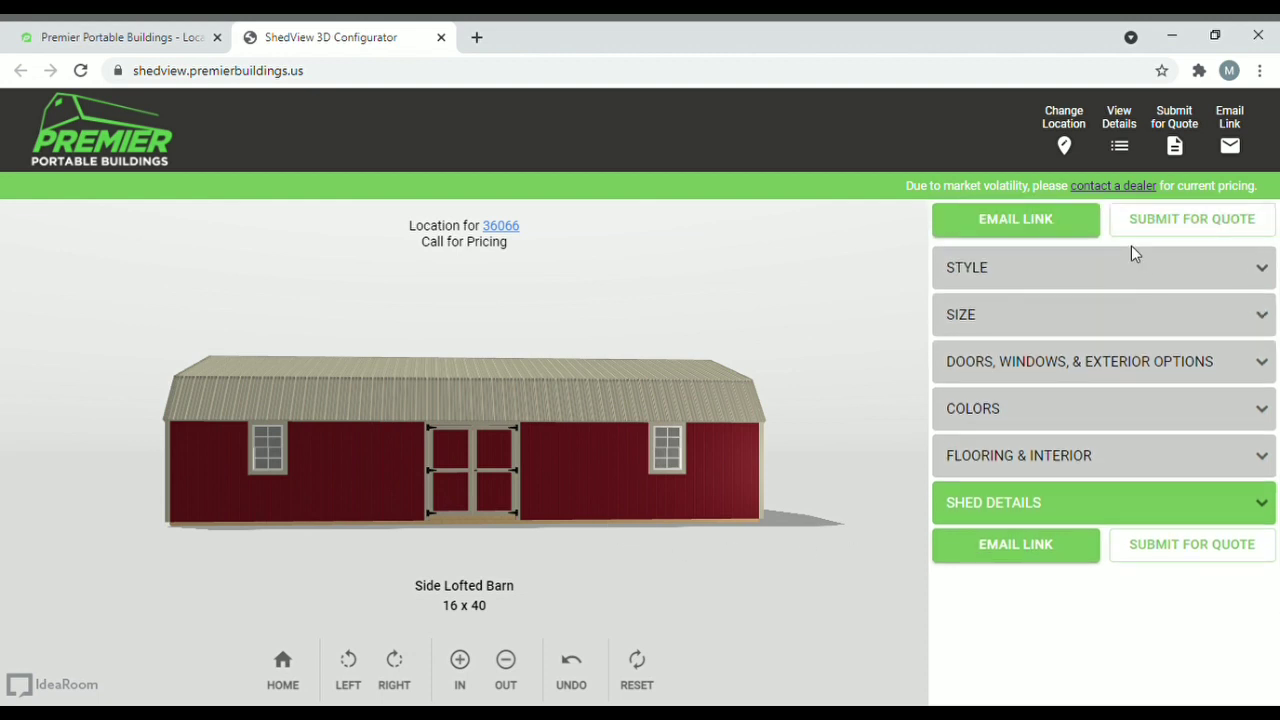
# - Add two windows to Side D, placing one left of the existing left window and one right of the existing right window
pyautogui.click(1096, 368)
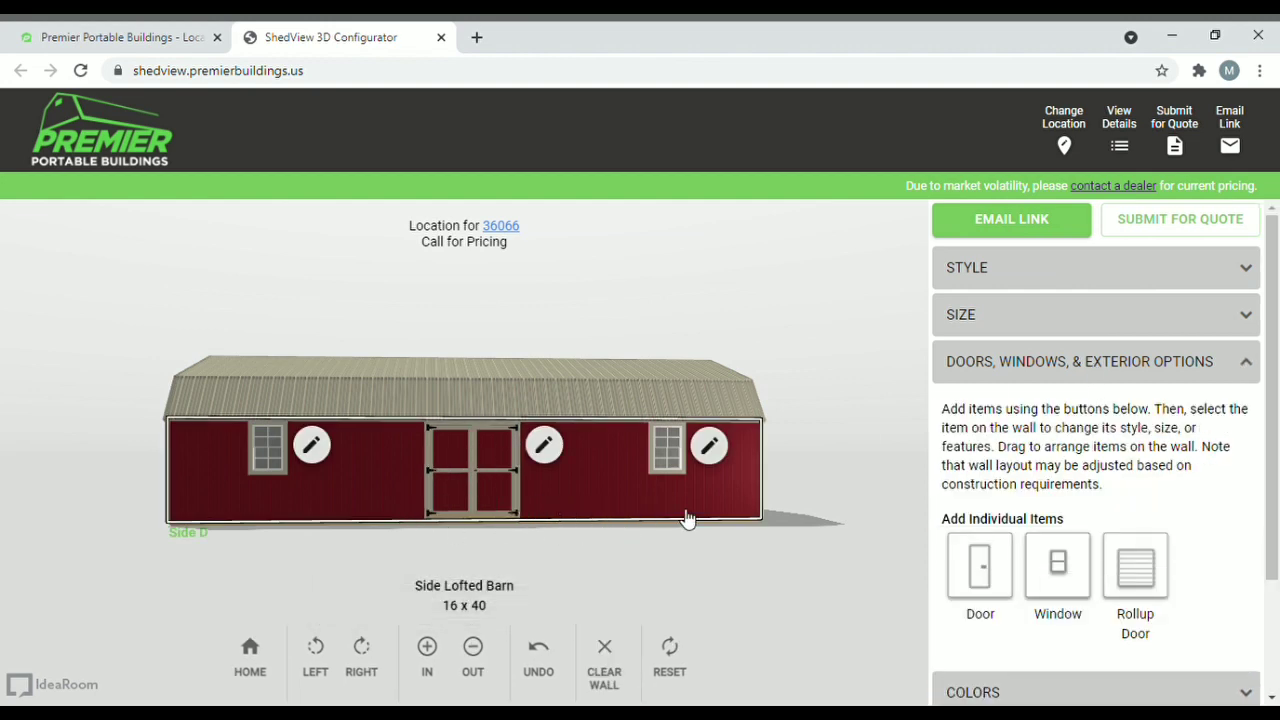
pyautogui.click(1072, 578)
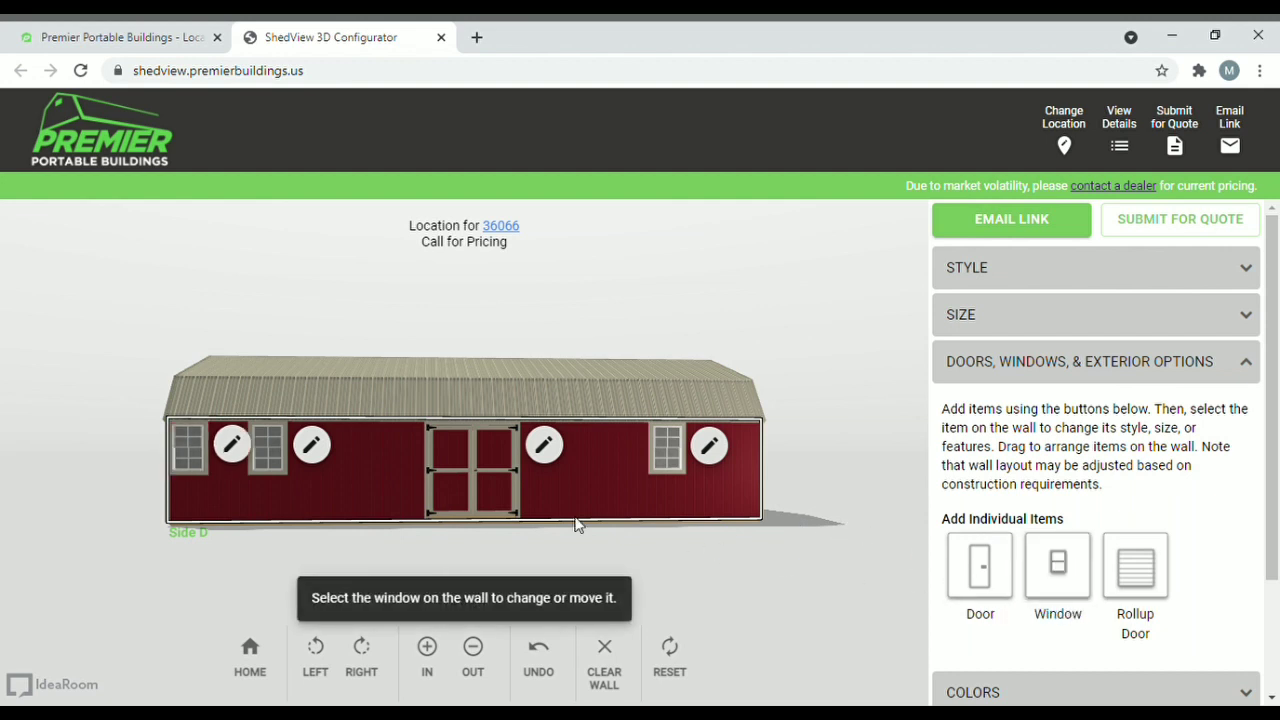
pyautogui.moveTo(199, 477); pyautogui.dragTo(234, 480)
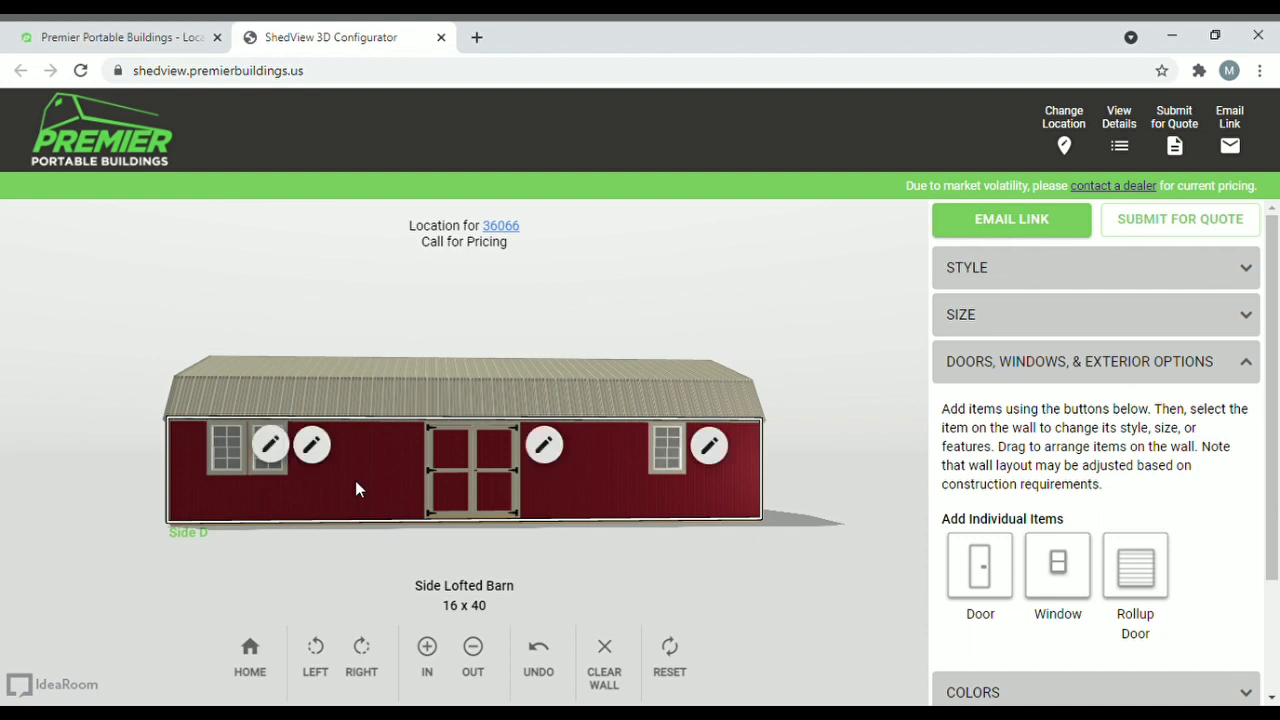
pyautogui.click(1076, 587)
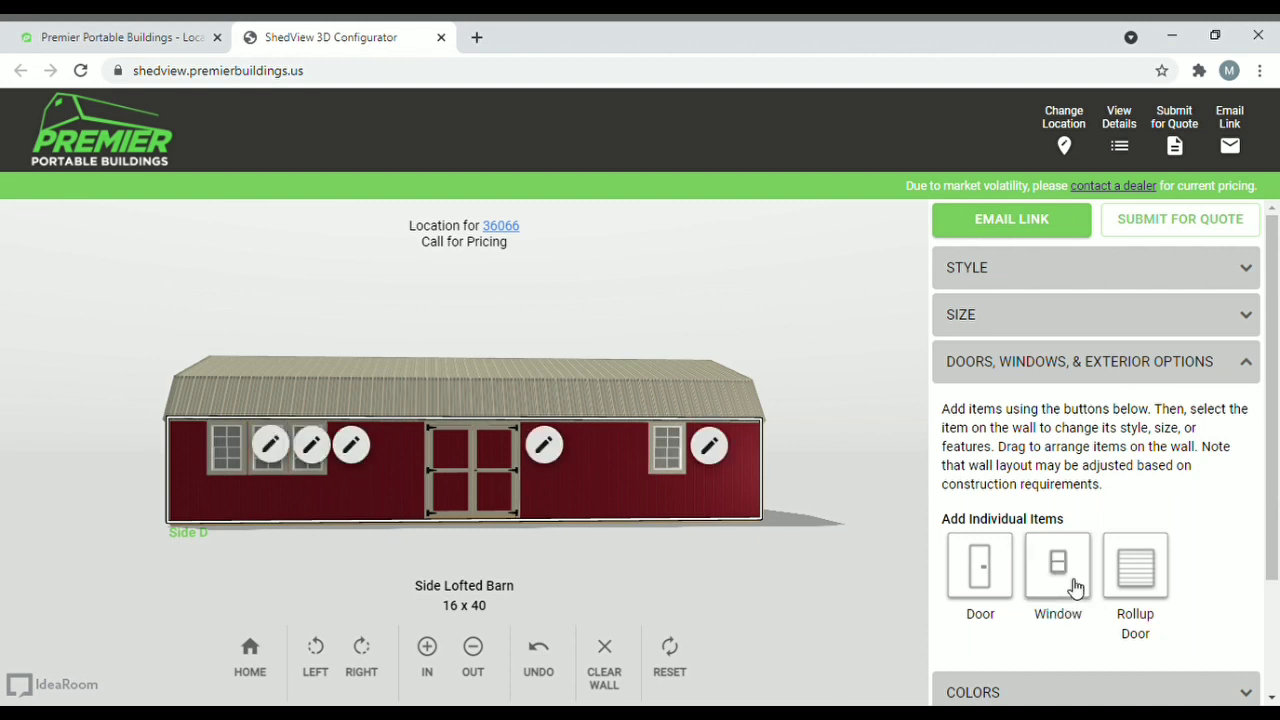
pyautogui.moveTo(322, 475)
pyautogui.mouseDown()
pyautogui.moveTo(486, 460)
pyautogui.moveTo(724, 478)
pyautogui.mouseUp()
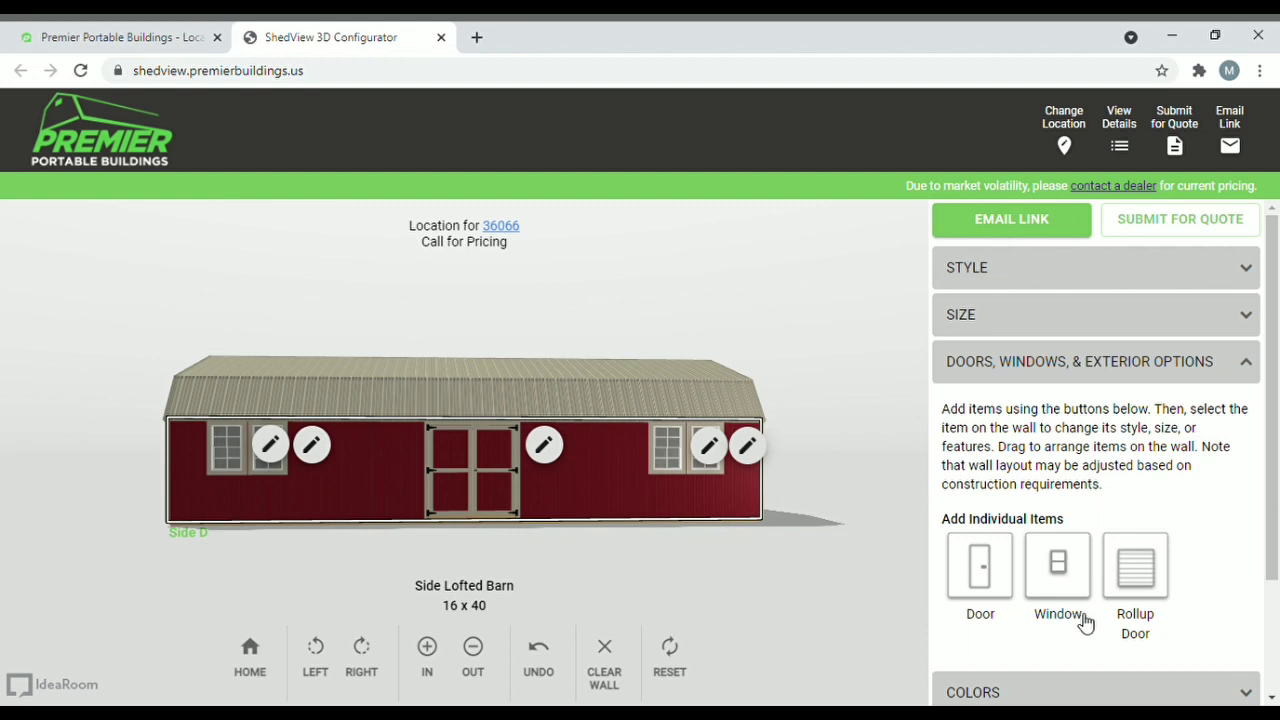
# - Add two more windows to Side D, extending the left pair toward the double door and the right pair toward it
pyautogui.click(1068, 576)
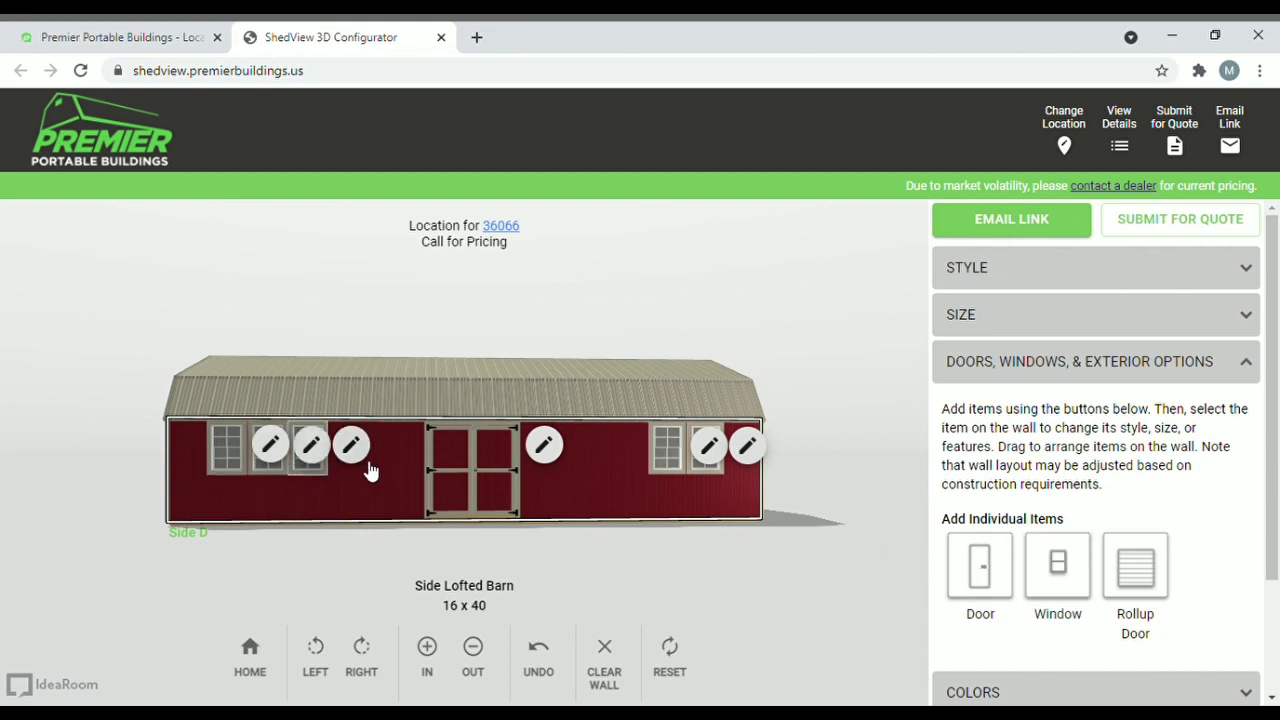
pyautogui.click(322, 471)
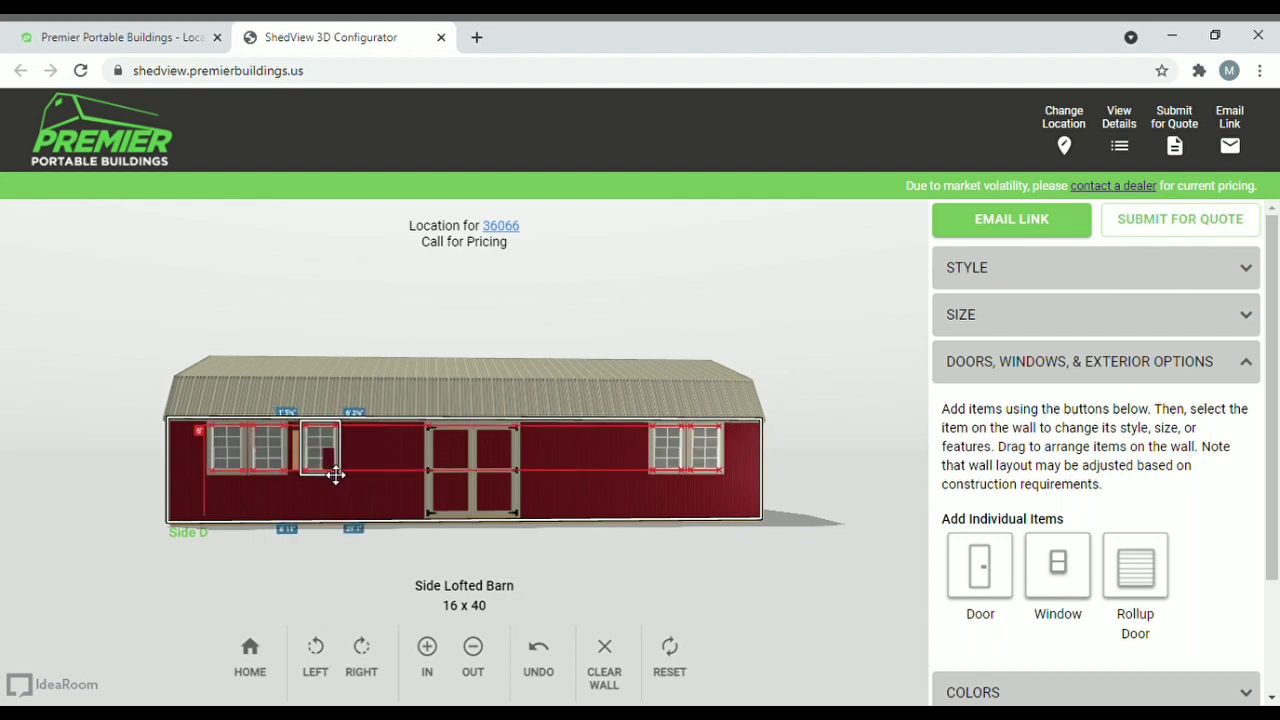
pyautogui.click(1063, 566)
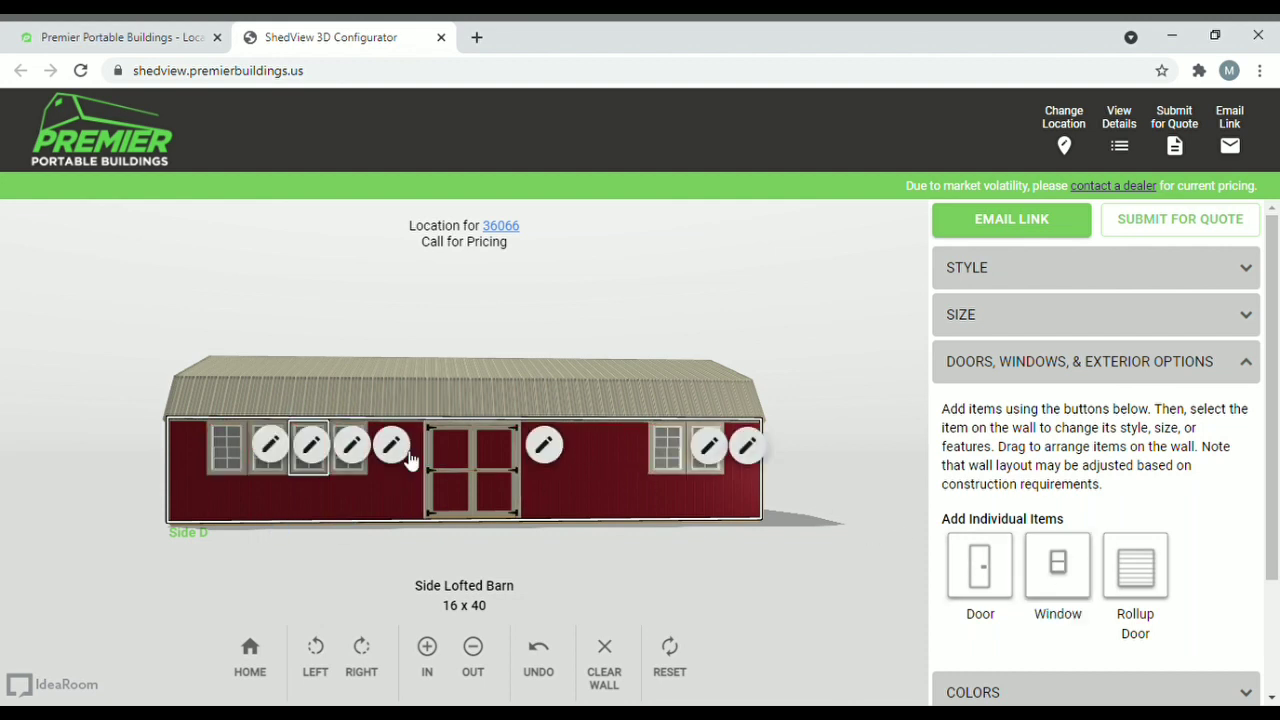
pyautogui.click(367, 475)
pyautogui.moveTo(367, 475)
pyautogui.mouseDown()
pyautogui.moveTo(543, 466)
pyautogui.moveTo(648, 478)
pyautogui.mouseUp()
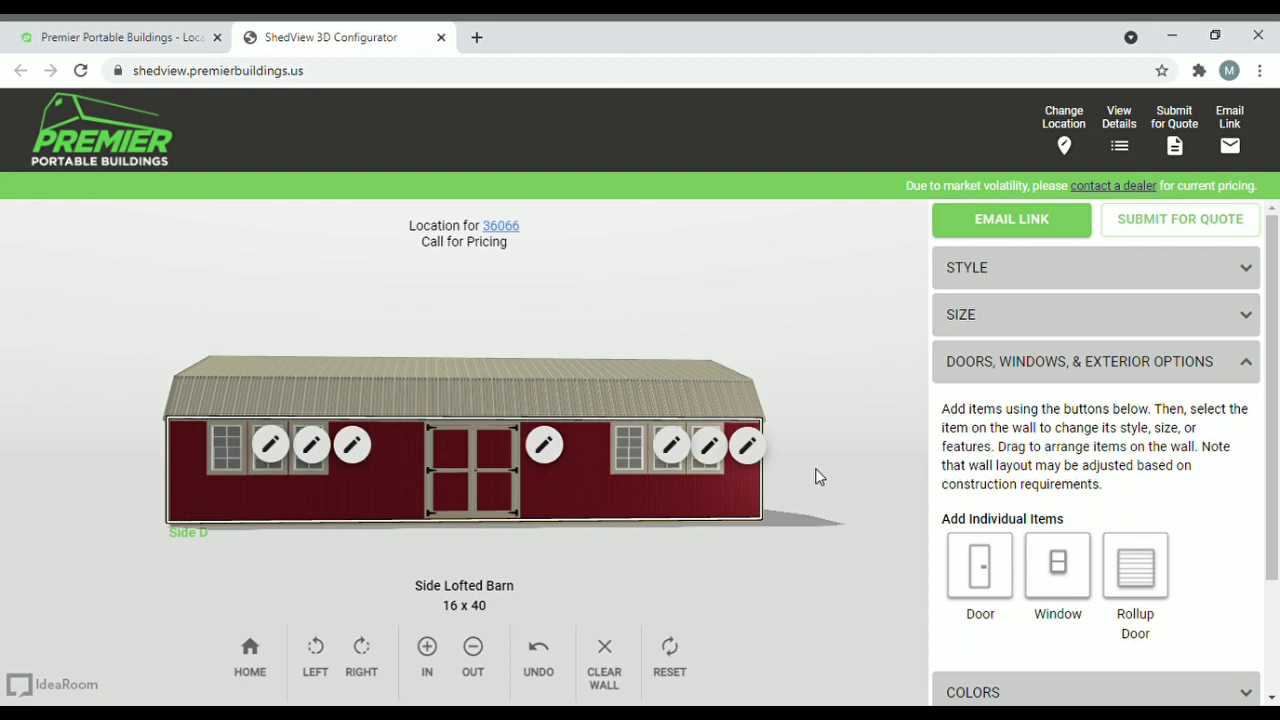
# - Add a rollup door to the end wall, Side C, and set it to 9' x 7' Garage Rollup
pyautogui.moveTo(815, 468); pyautogui.dragTo(409, 457)
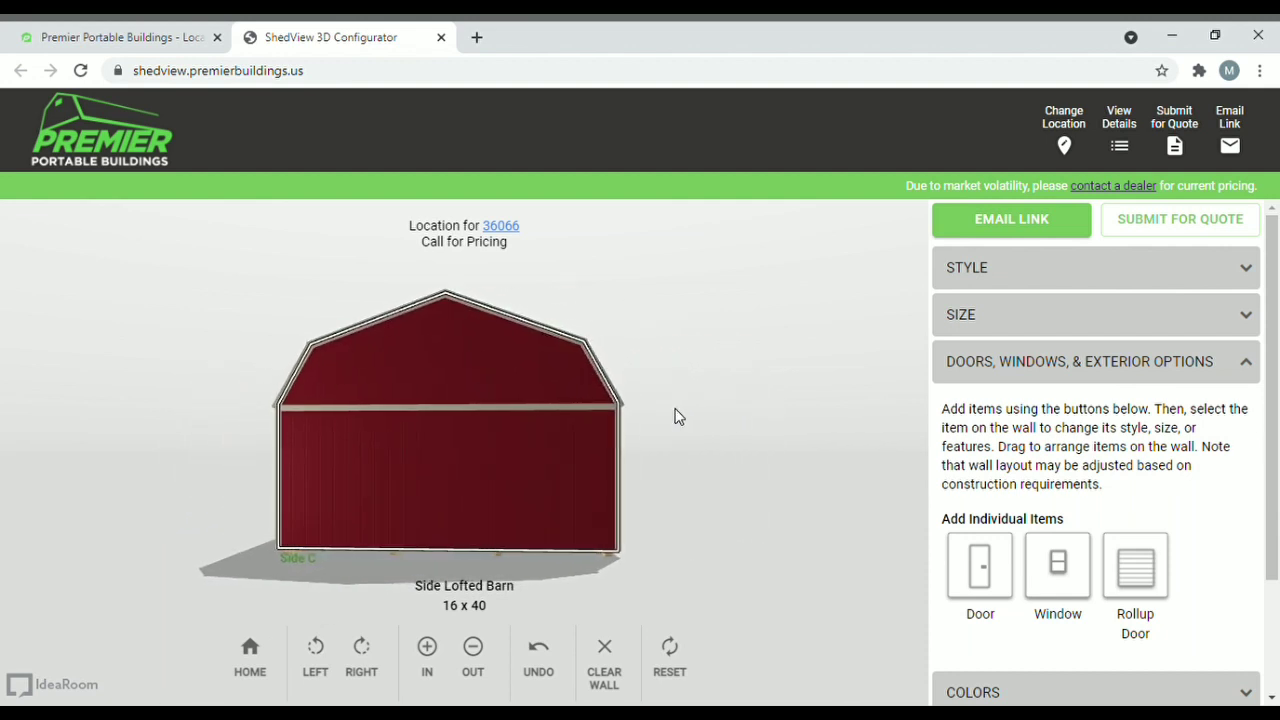
pyautogui.click(1150, 580)
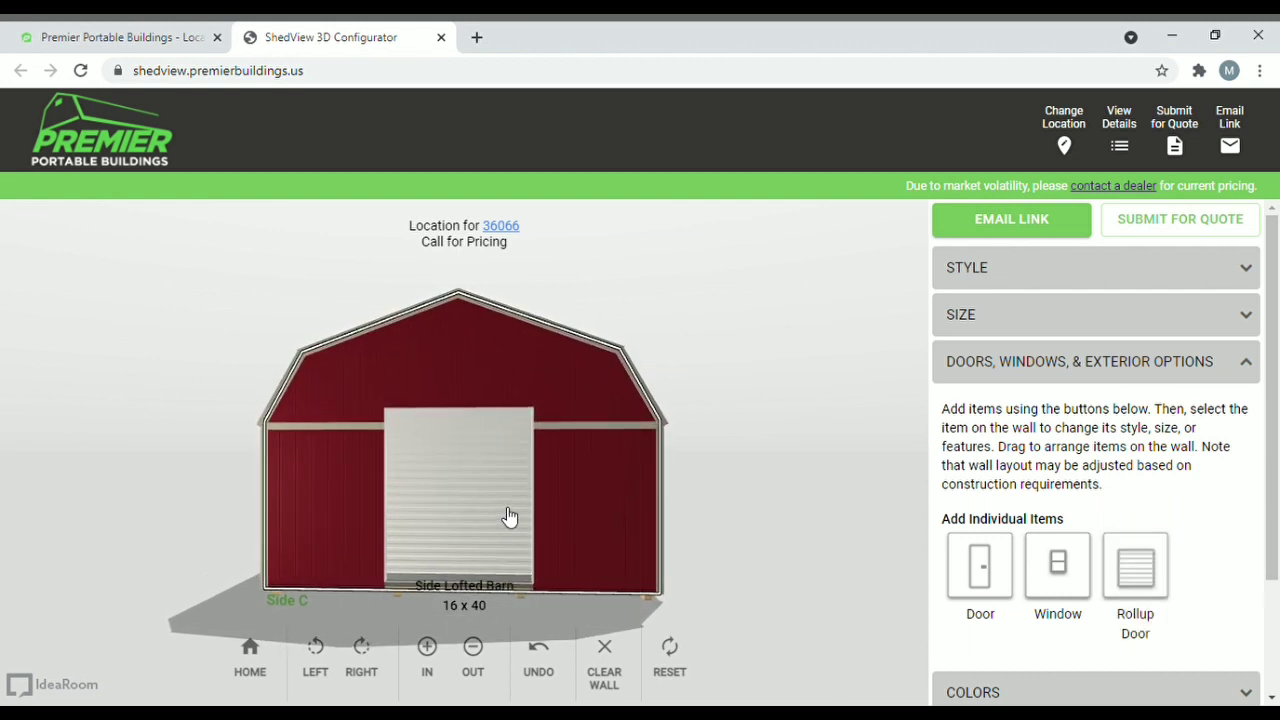
pyautogui.click(507, 516)
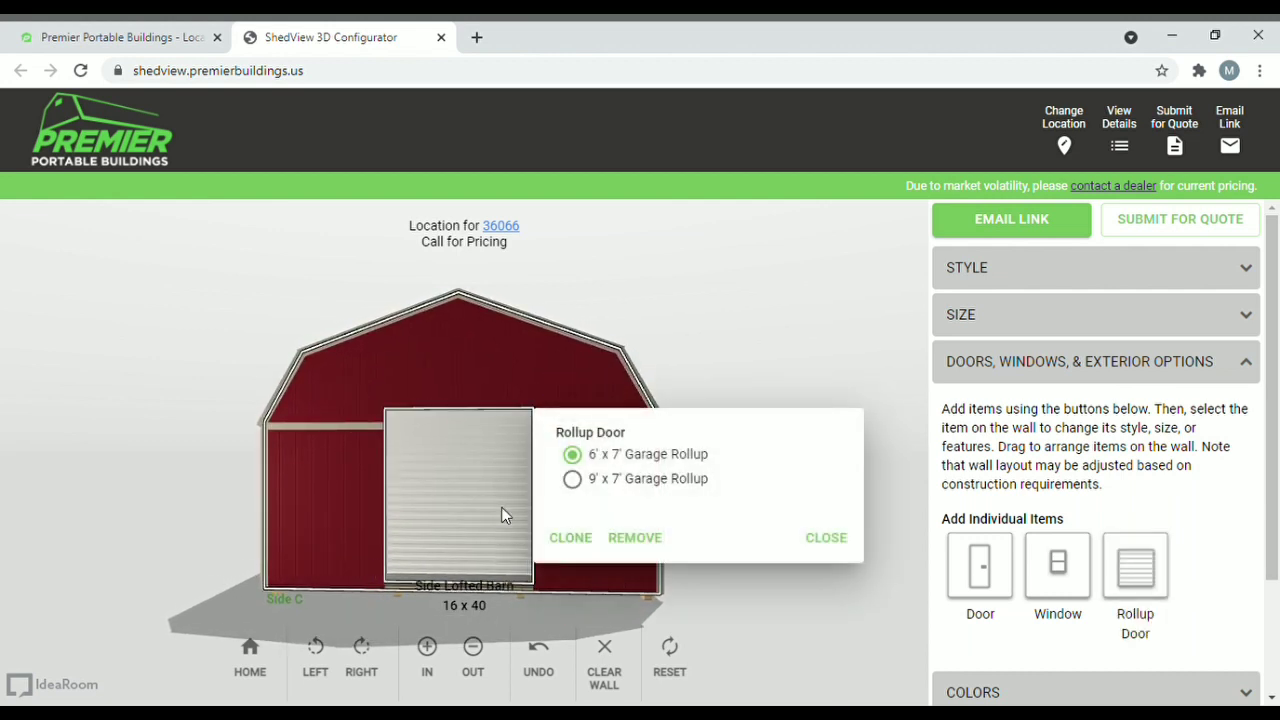
pyautogui.click(577, 489)
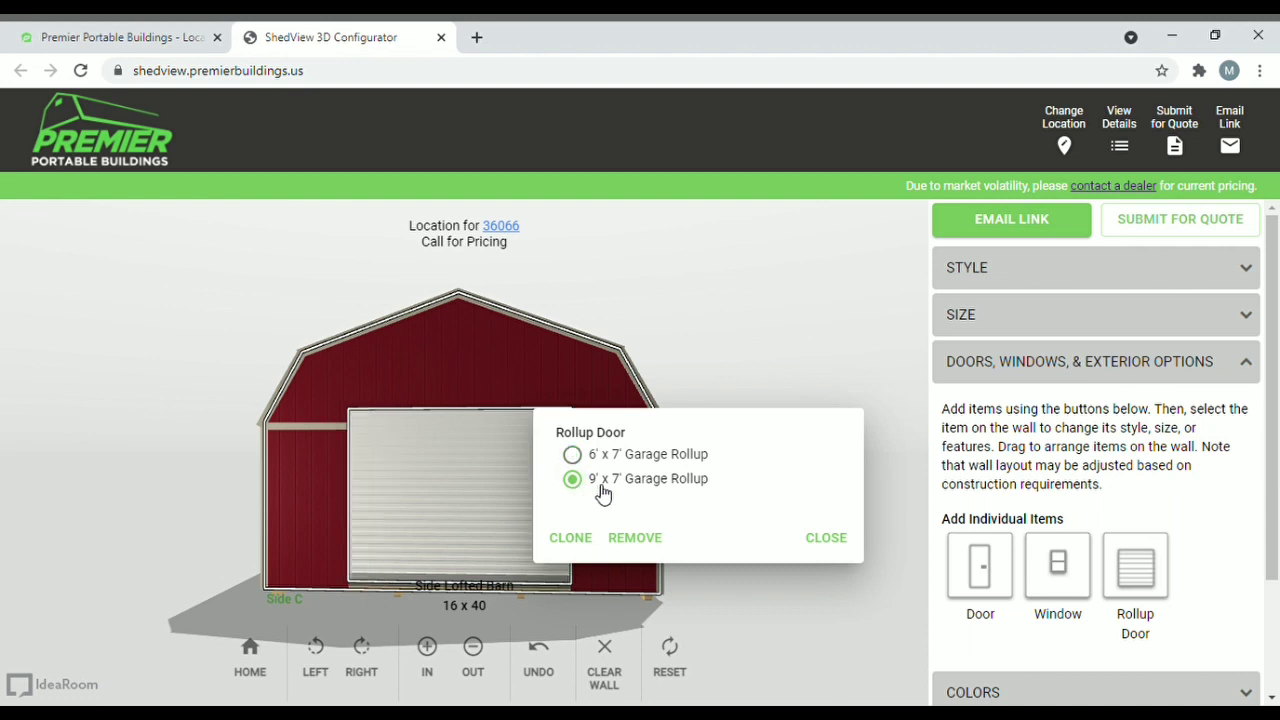
pyautogui.click(843, 541)
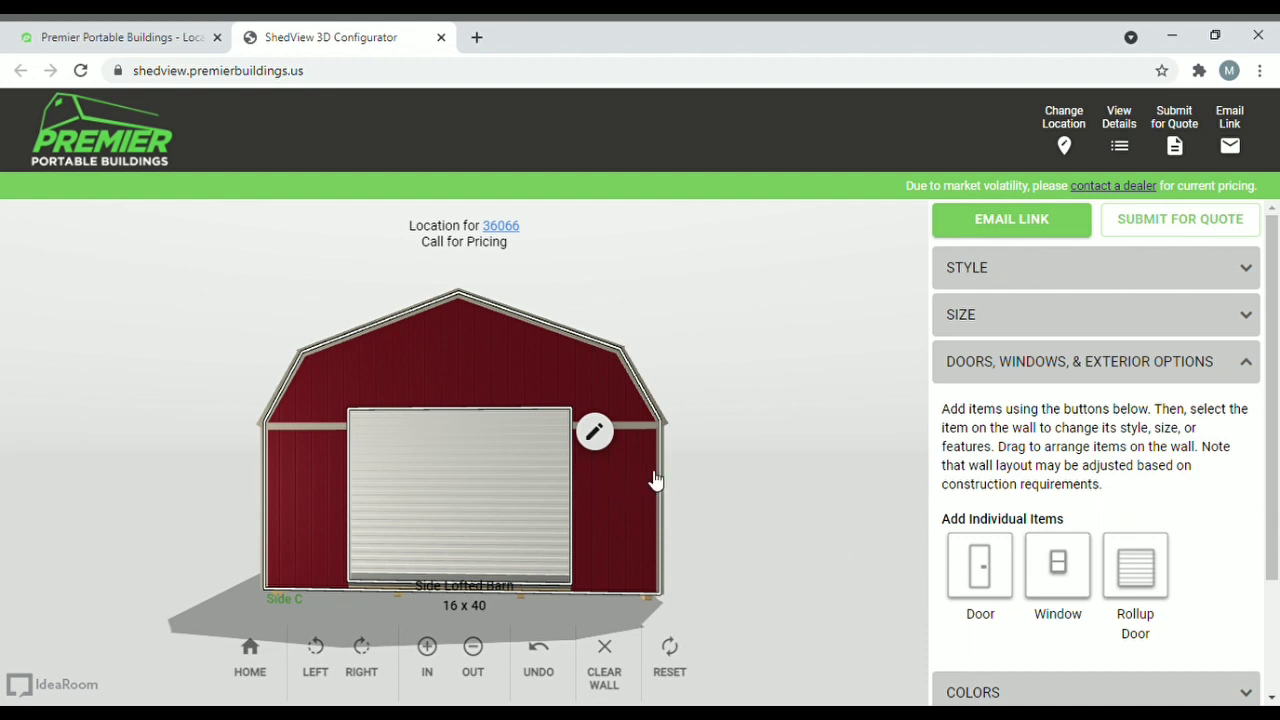
# - Add an 18"x23" window to Side C and center it in the gable above the rollup door
pyautogui.click(1060, 580)
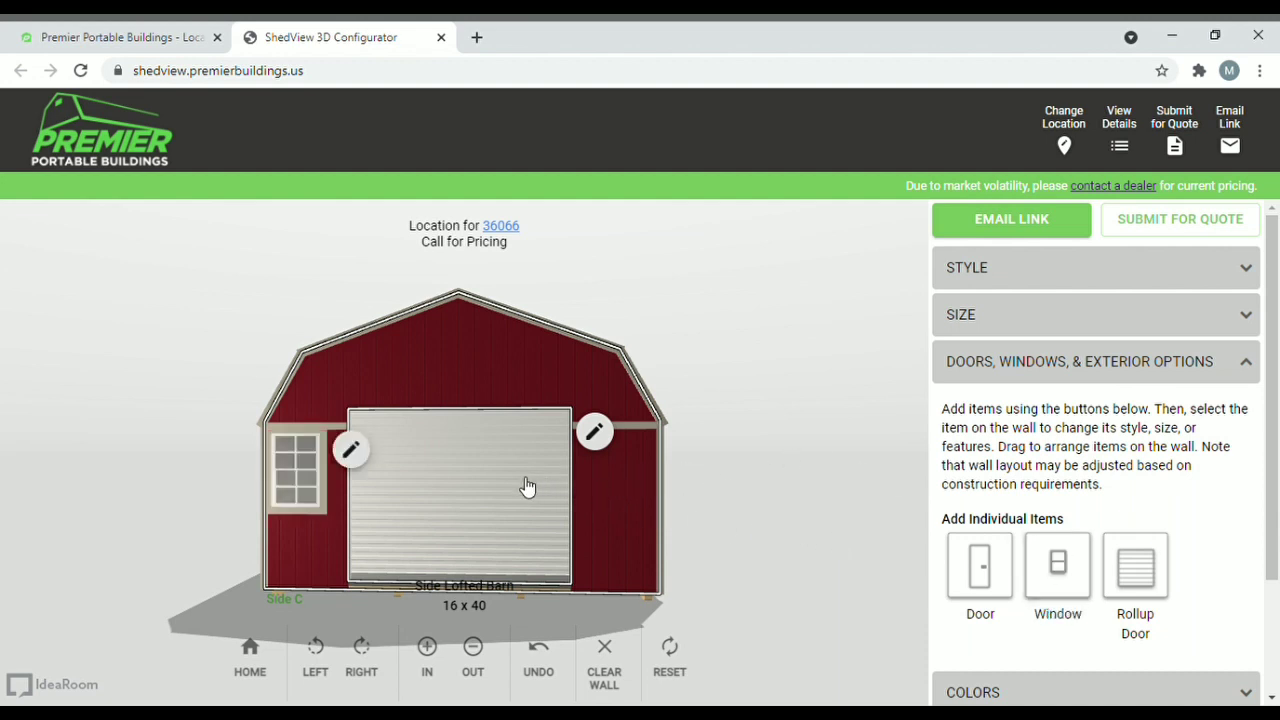
pyautogui.click(292, 468)
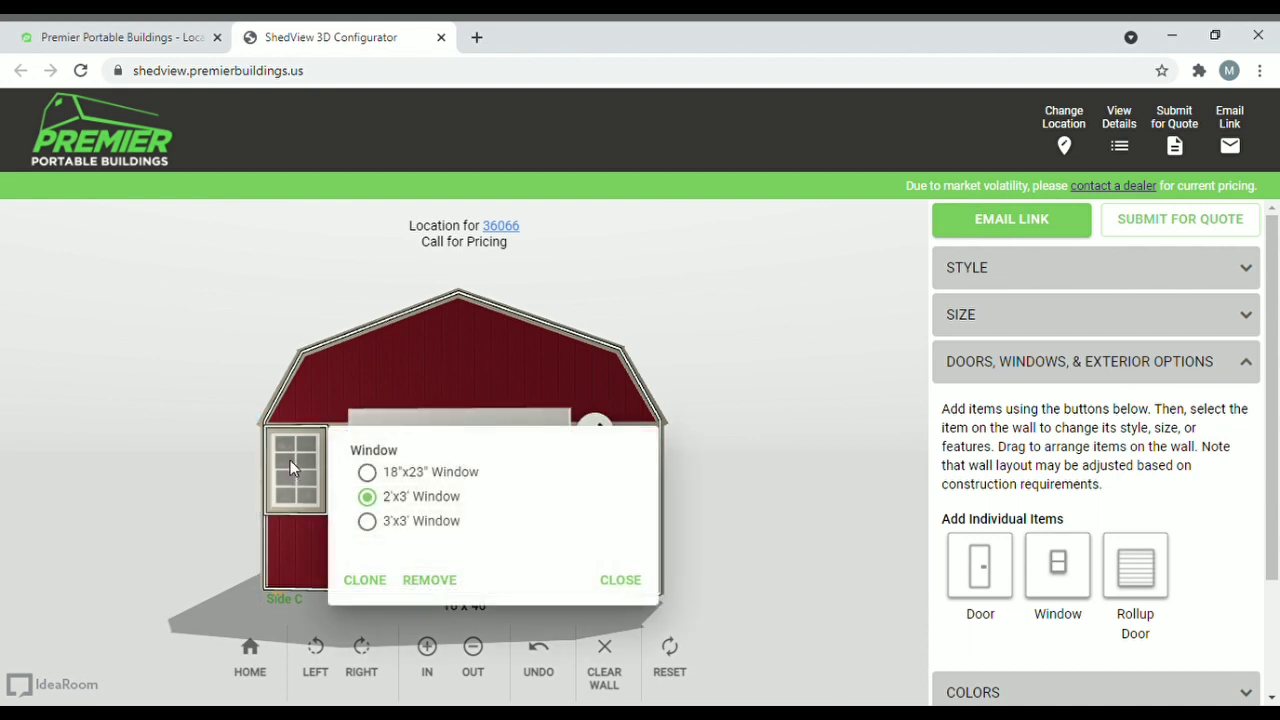
pyautogui.click(368, 475)
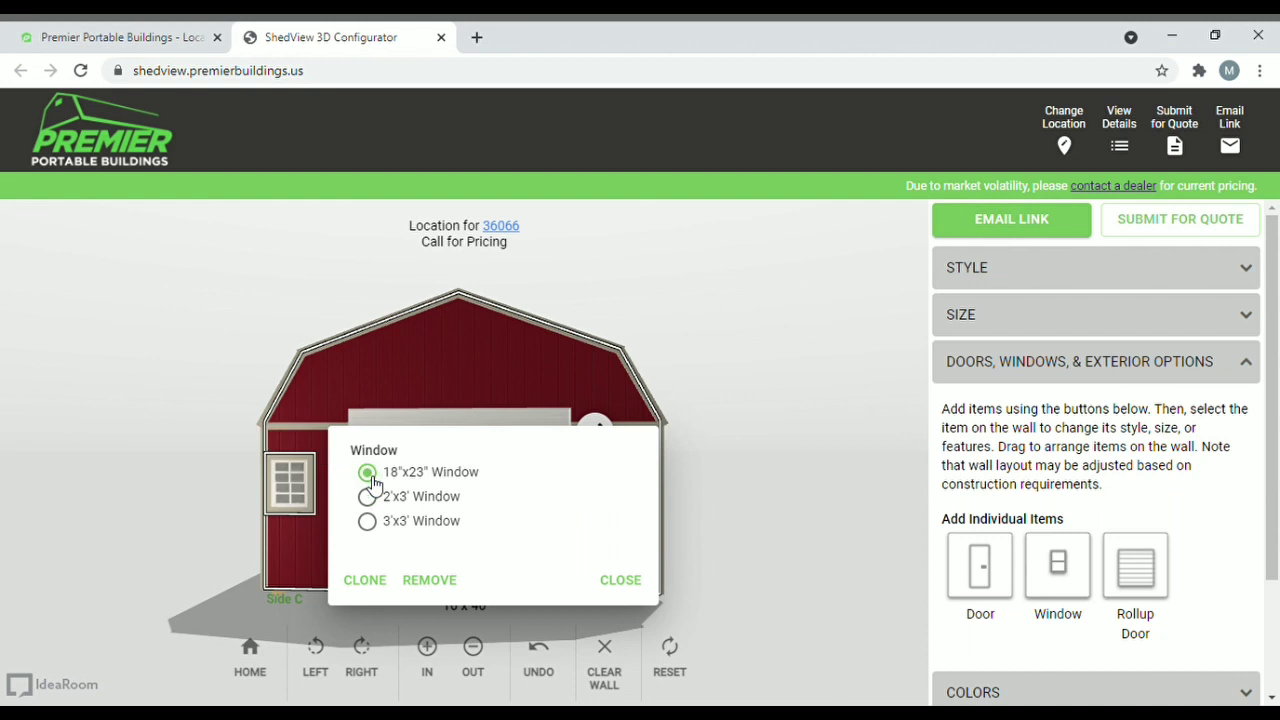
pyautogui.click(621, 581)
pyautogui.moveTo(292, 492)
pyautogui.mouseDown()
pyautogui.moveTo(400, 392)
pyautogui.moveTo(467, 384)
pyautogui.mouseUp()
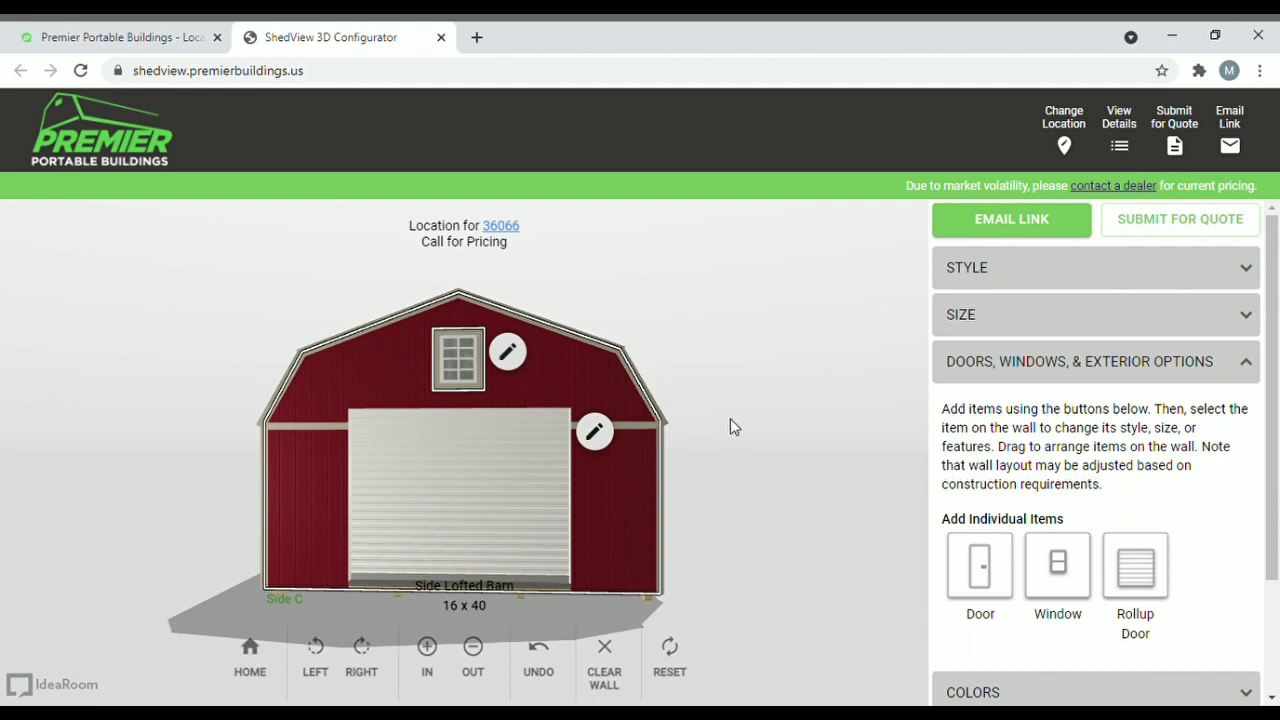
# - Add a door to the middle of Side B, preview the available door styles, and choose the 9-Lite 36" Door
pyautogui.moveTo(857, 346); pyautogui.dragTo(426, 303)
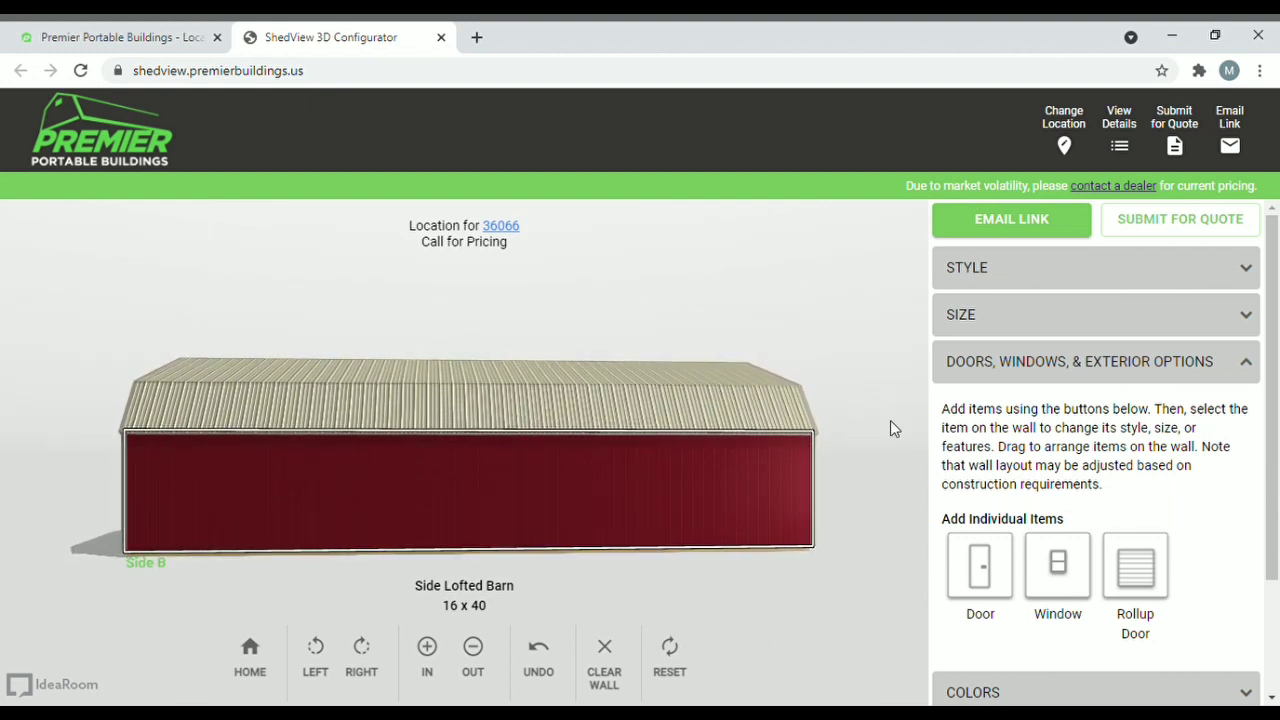
pyautogui.click(988, 577)
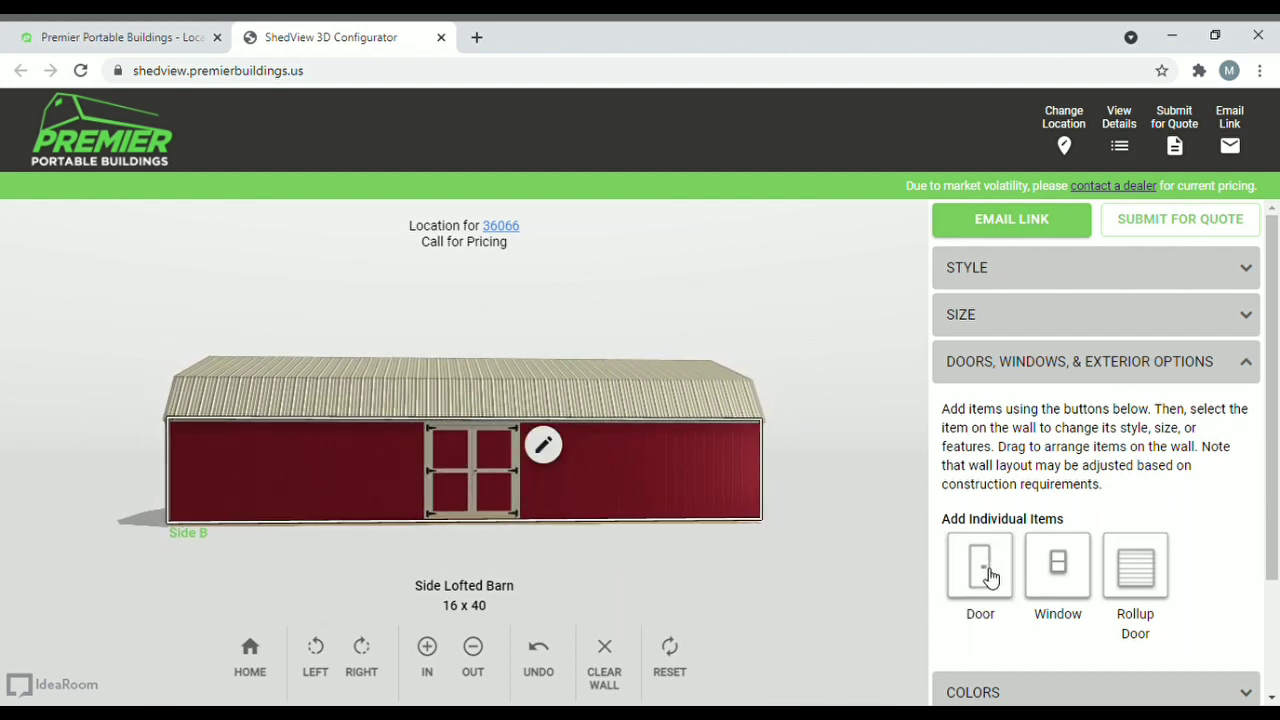
pyautogui.click(545, 450)
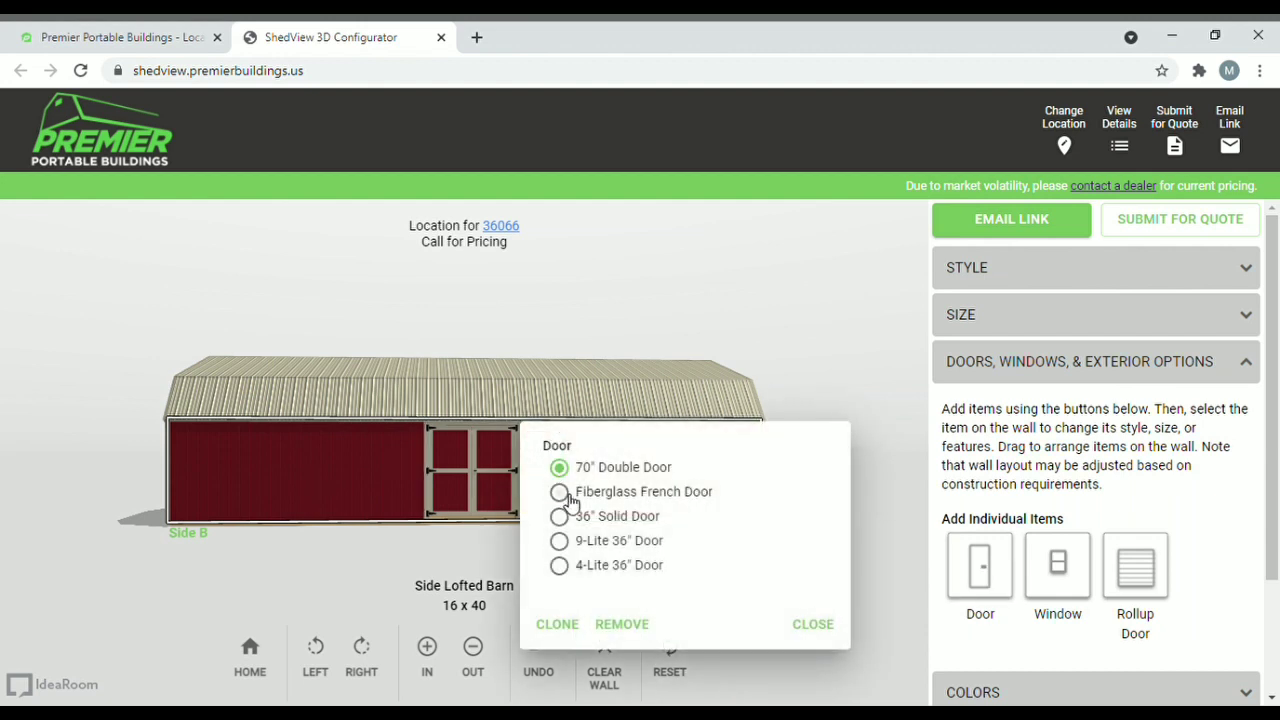
pyautogui.click(568, 498)
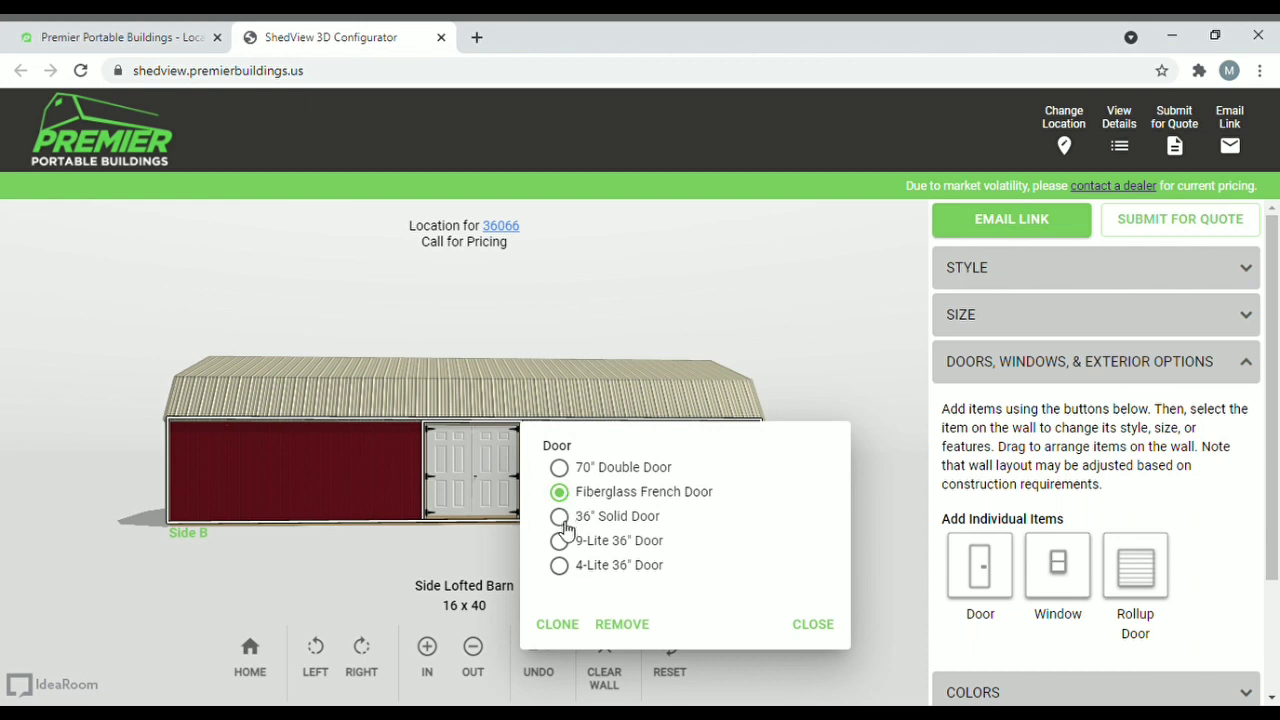
pyautogui.click(562, 539)
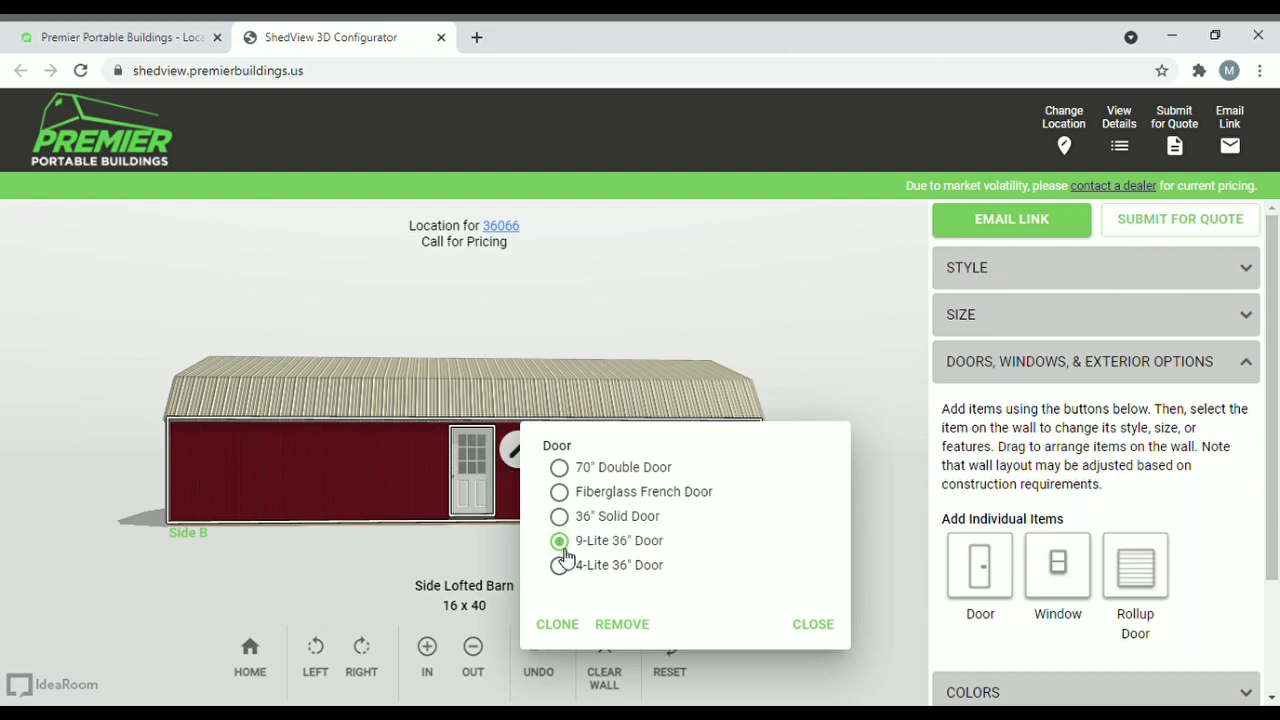
pyautogui.click(563, 520)
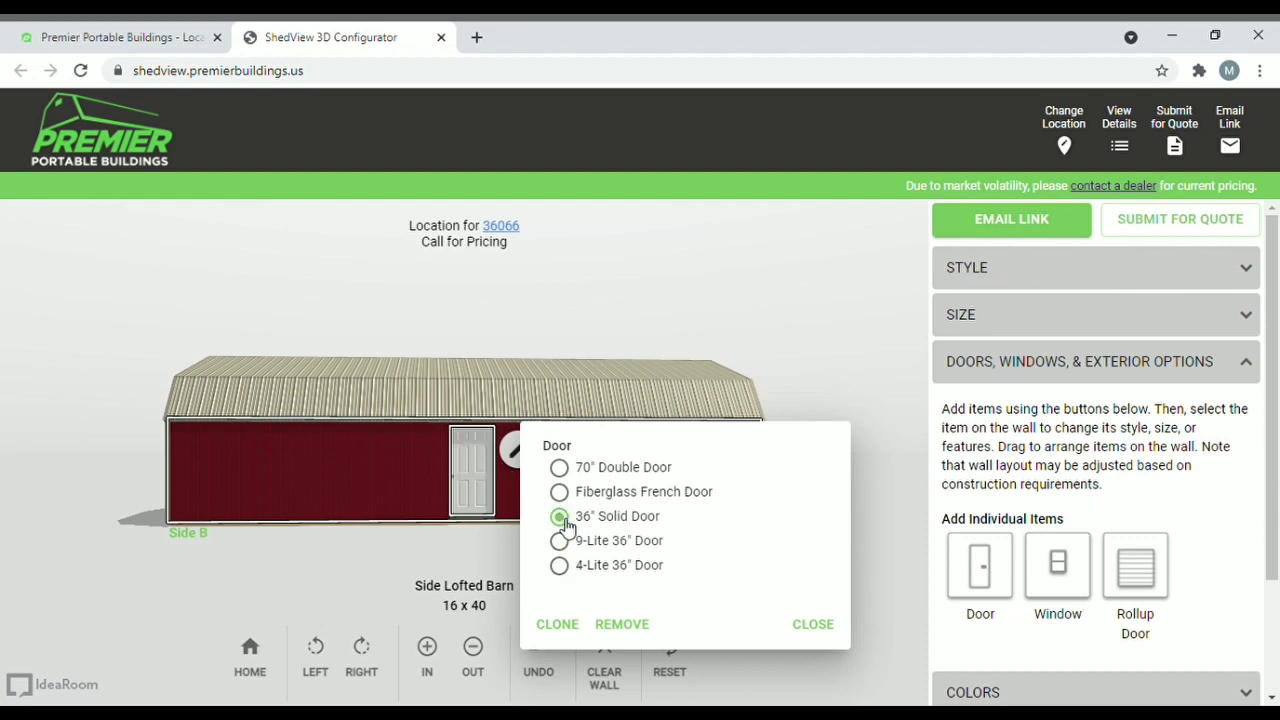
pyautogui.click(563, 568)
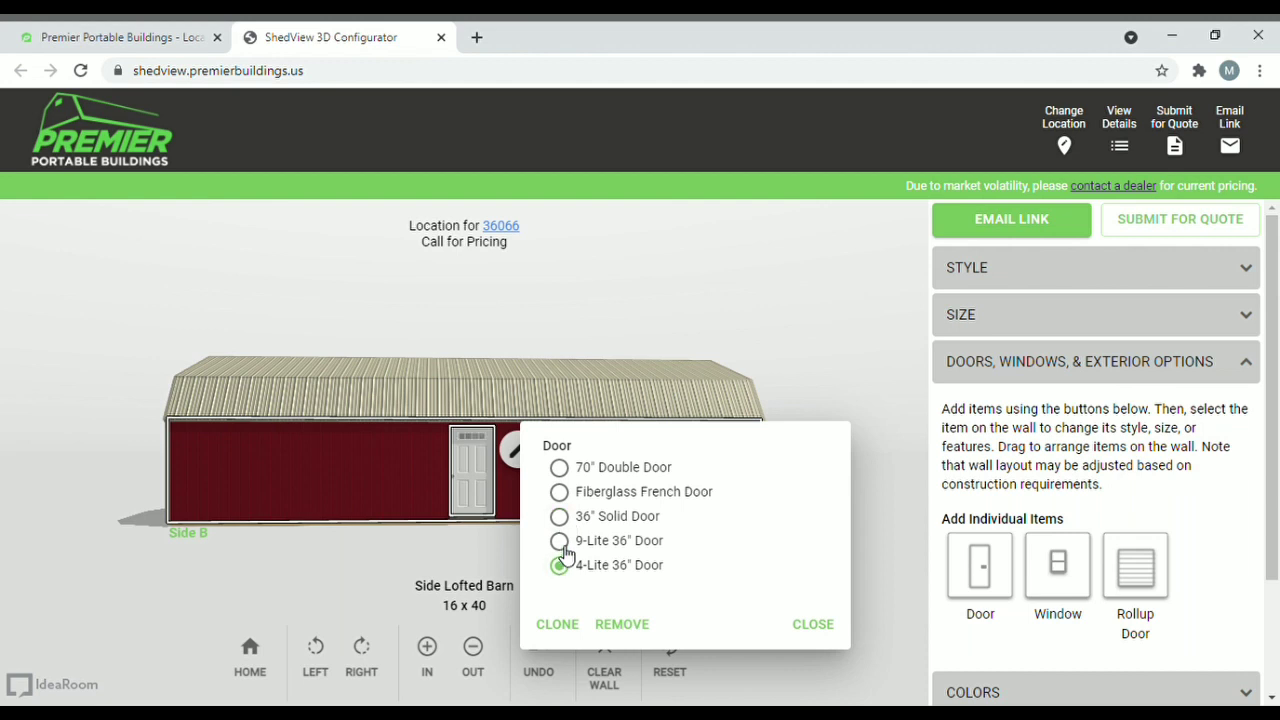
pyautogui.click(560, 541)
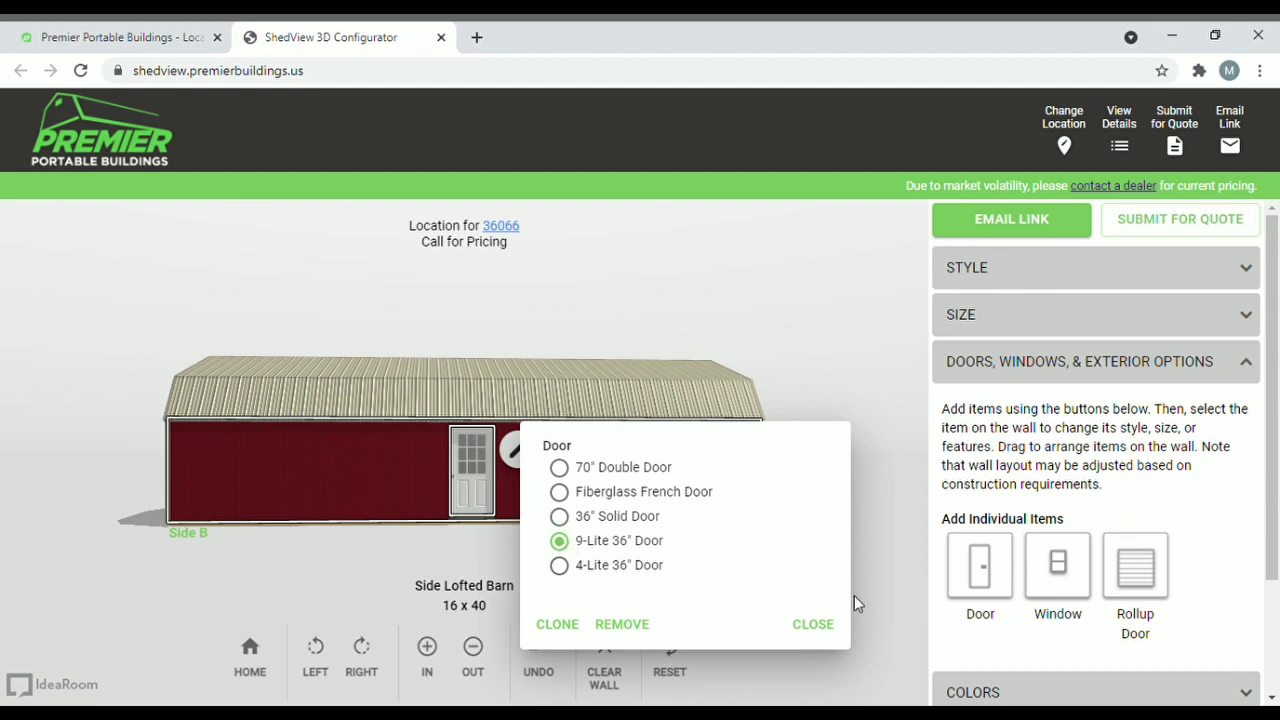
pyautogui.click(813, 627)
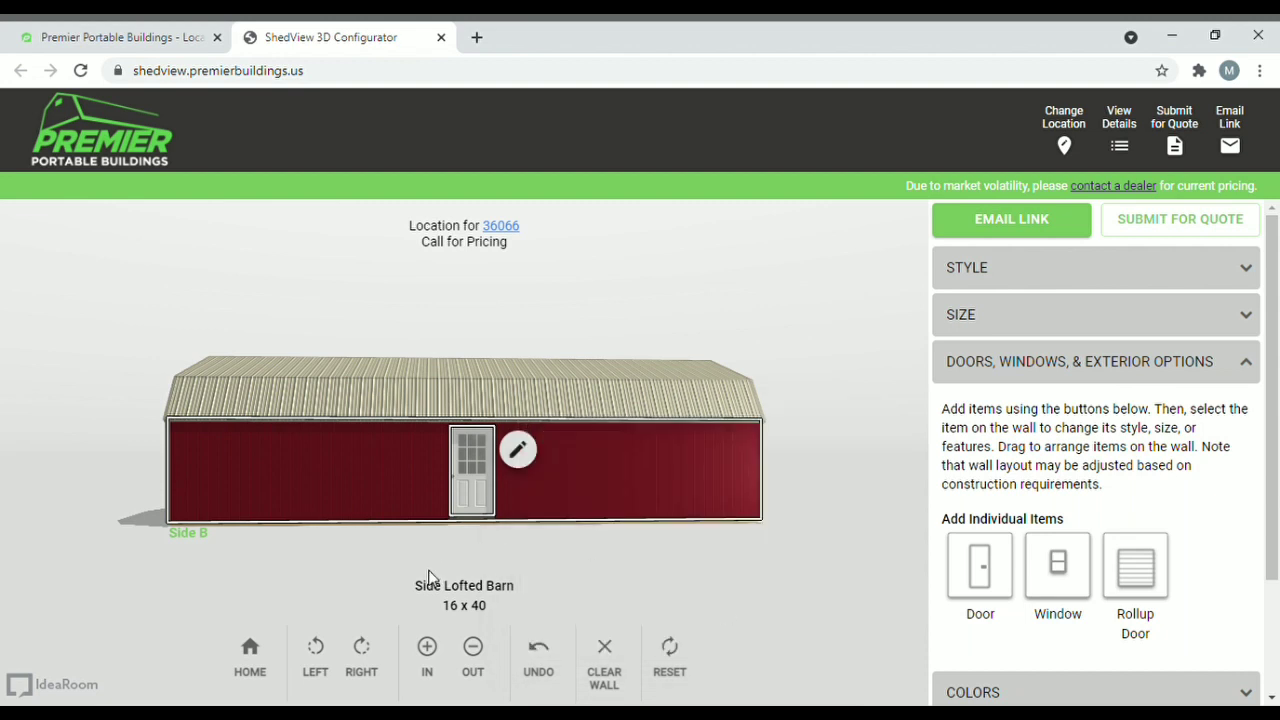
# - Add a 3'x3' window near the left end of Side B and clone it, placing the copy directly left of the first
pyautogui.click(1069, 585)
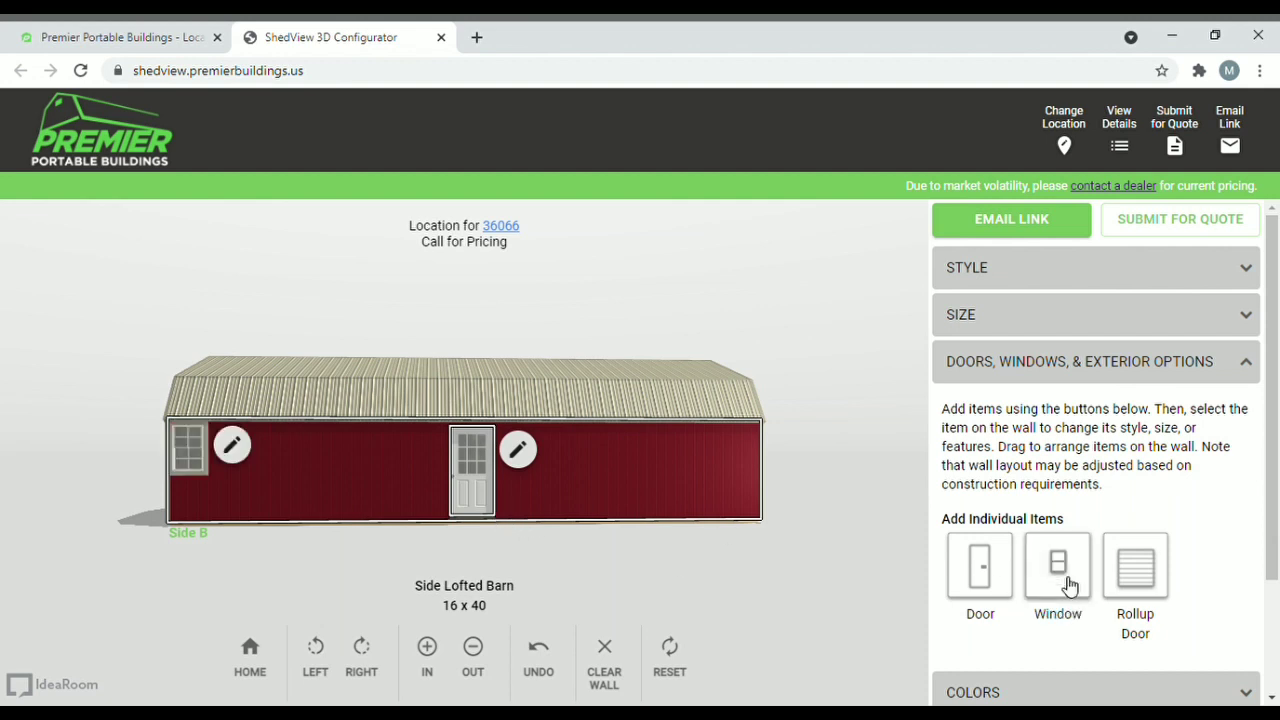
pyautogui.click(189, 452)
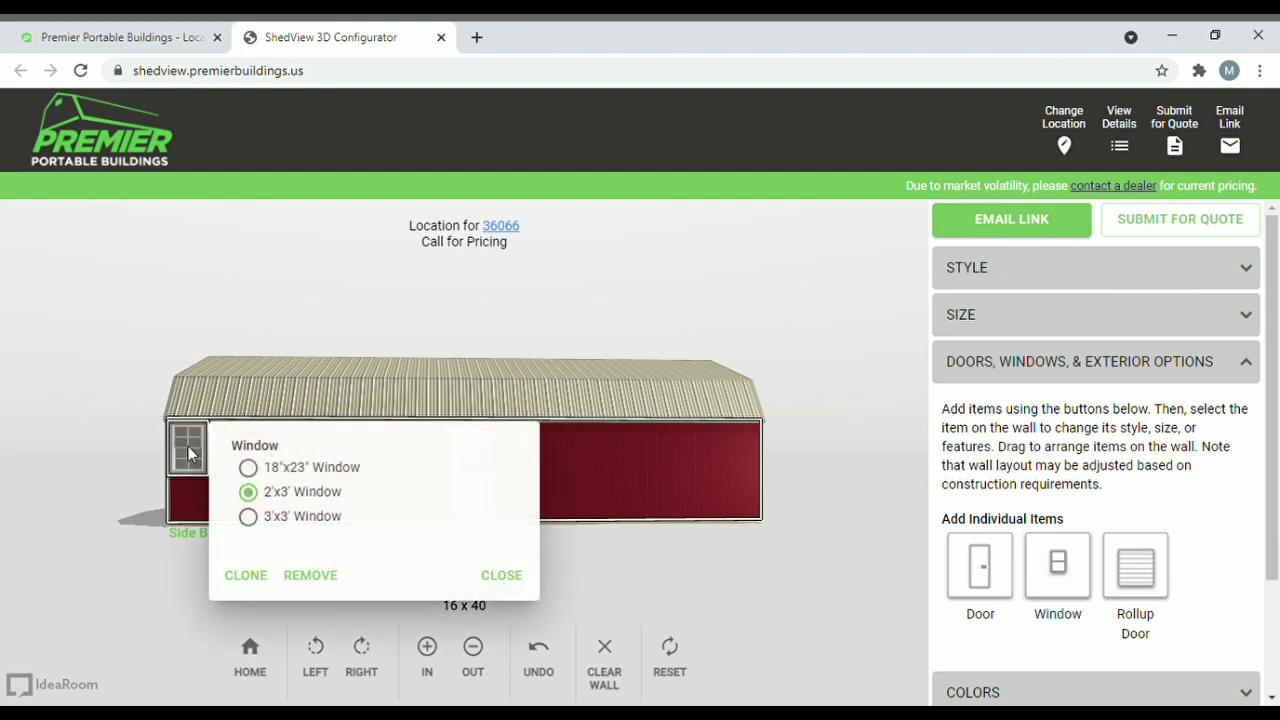
pyautogui.click(249, 519)
pyautogui.click(501, 576)
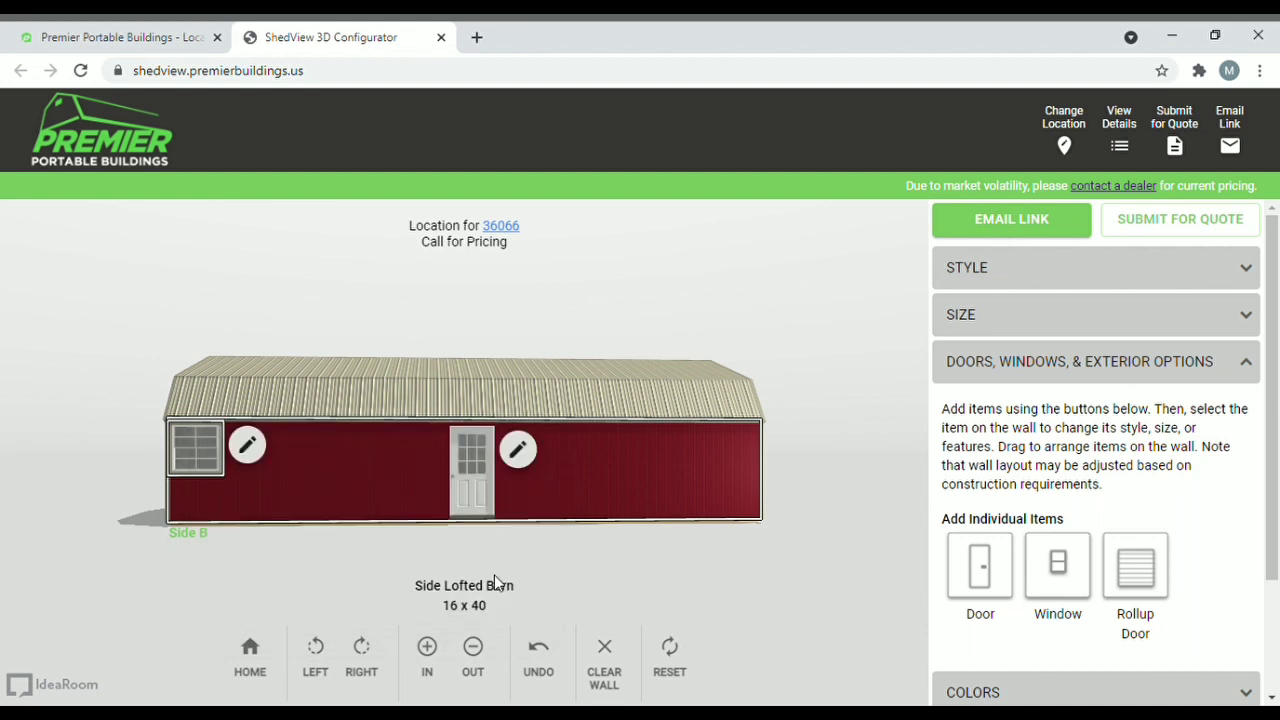
pyautogui.moveTo(200, 457)
pyautogui.mouseDown()
pyautogui.moveTo(251, 482)
pyautogui.moveTo(289, 462)
pyautogui.mouseUp()
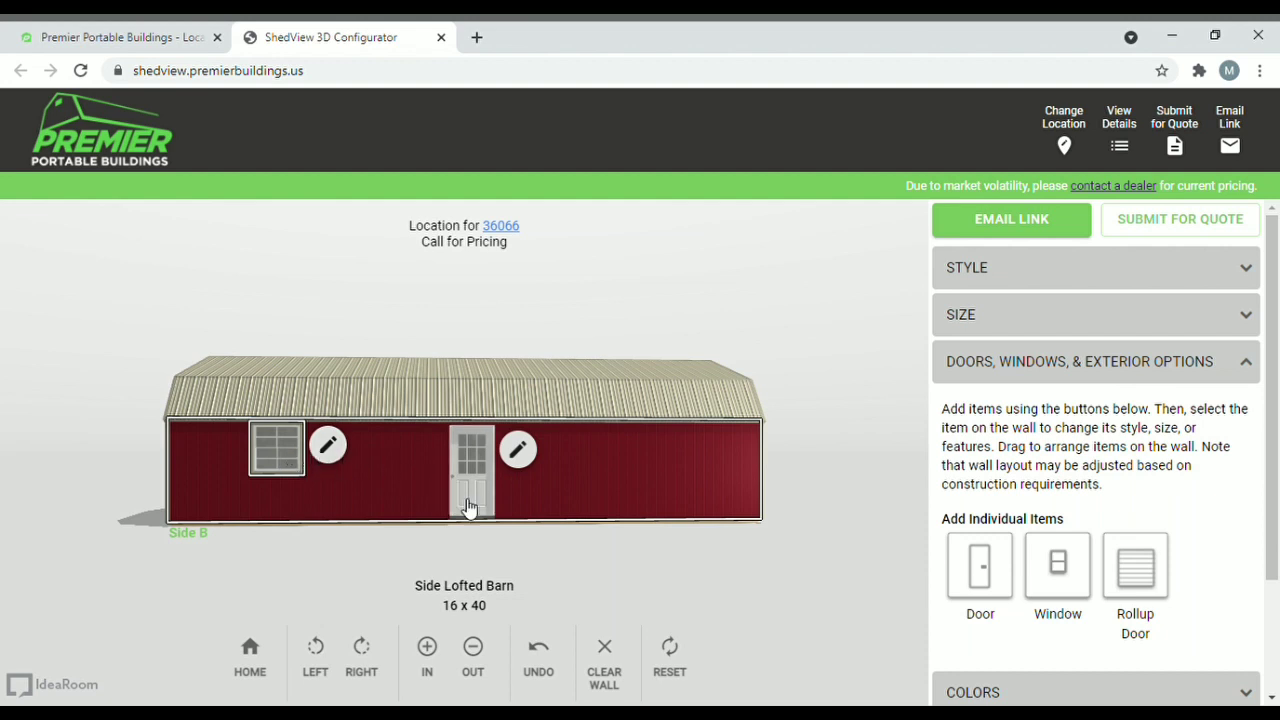
pyautogui.click(328, 446)
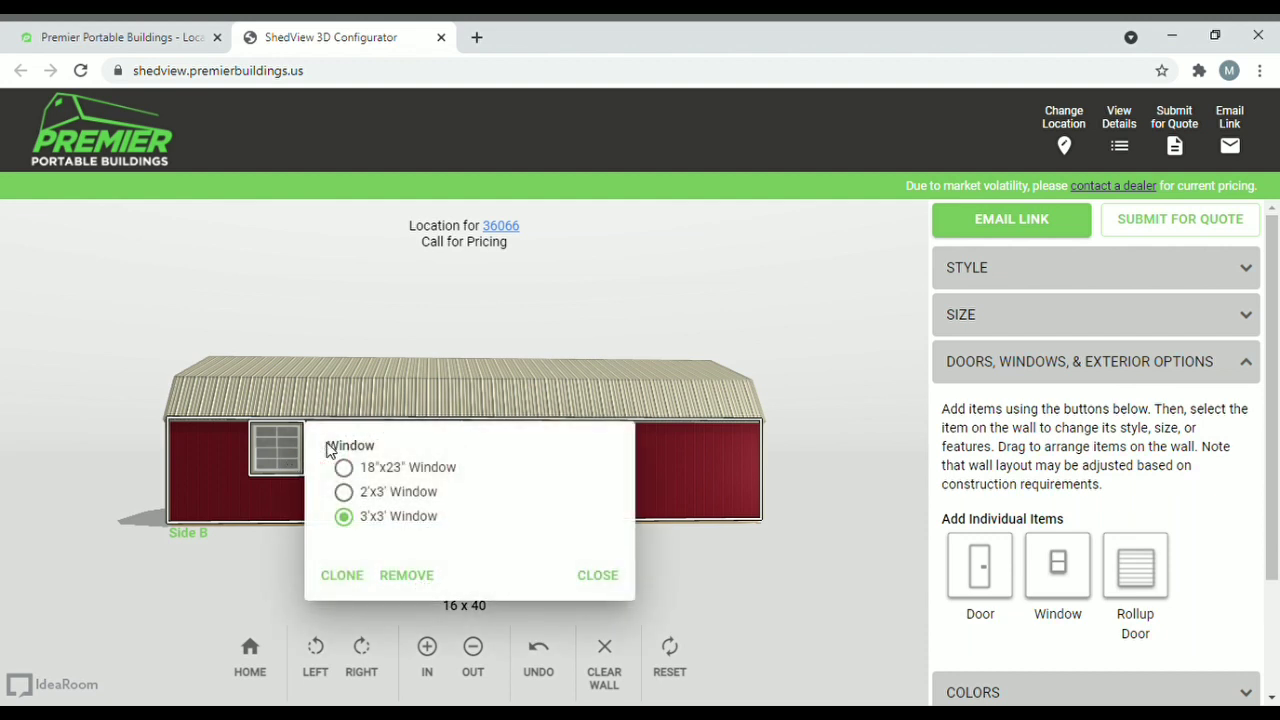
pyautogui.click(345, 575)
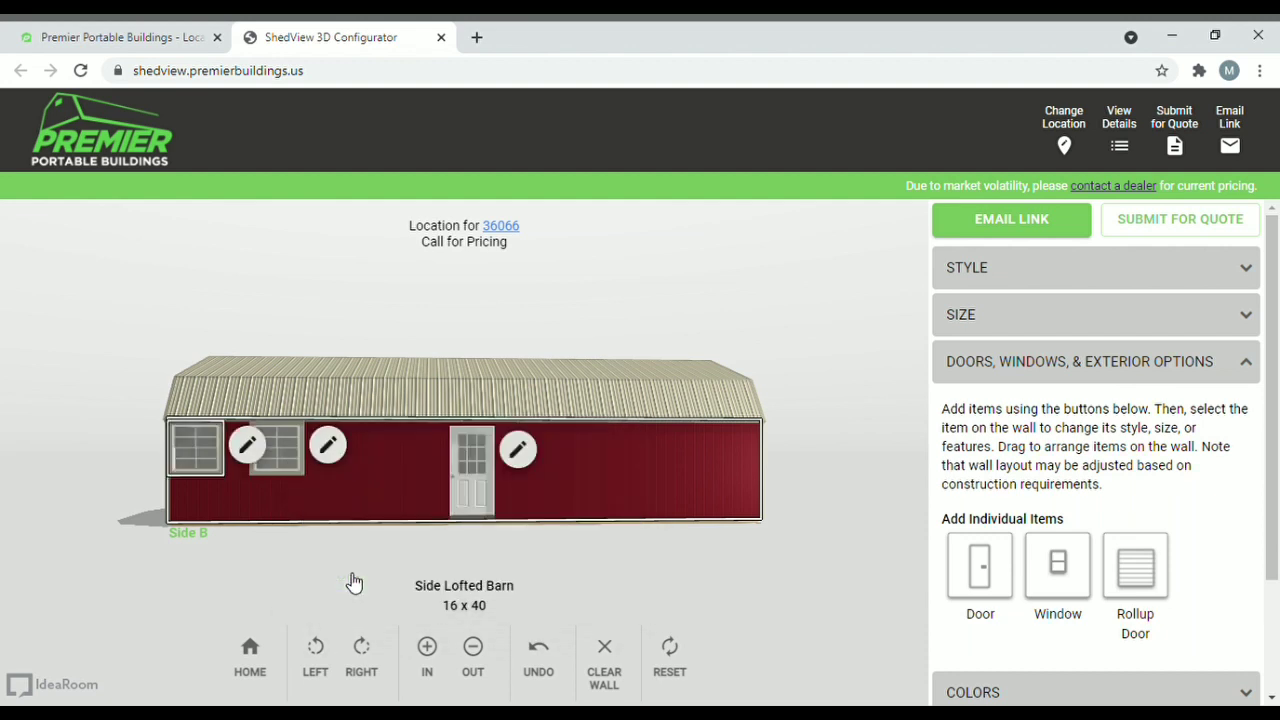
pyautogui.moveTo(211, 465); pyautogui.dragTo(234, 467)
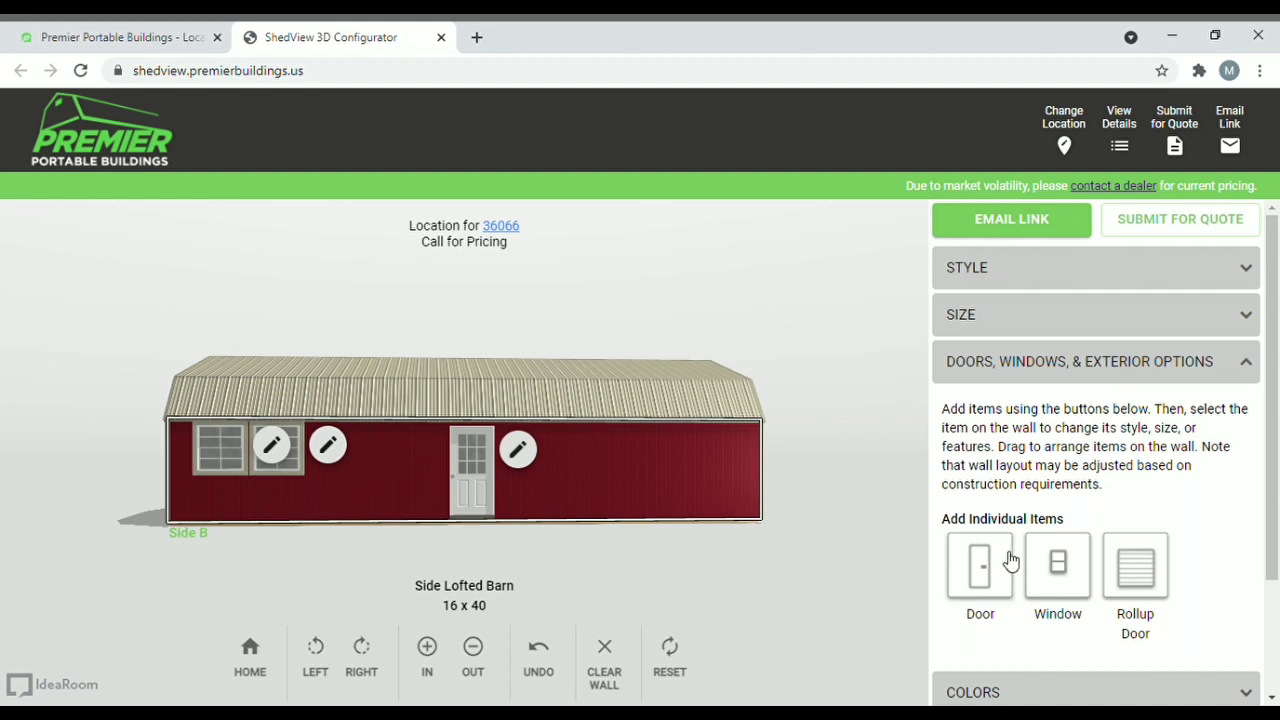
# - Add a 3'x3' window right of the door on Side B and clone it, placing the copy directly right of it
pyautogui.click(1060, 570)
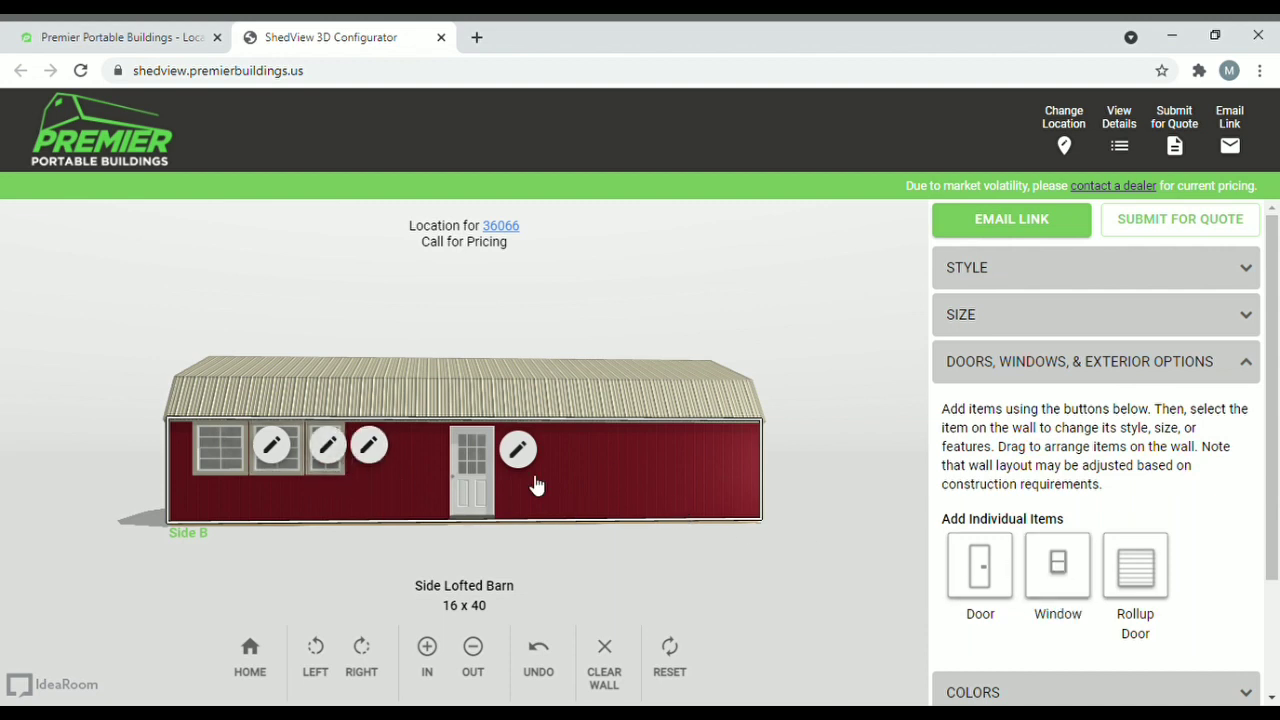
pyautogui.moveTo(338, 479)
pyautogui.mouseDown()
pyautogui.moveTo(571, 487)
pyautogui.moveTo(652, 474)
pyautogui.mouseUp()
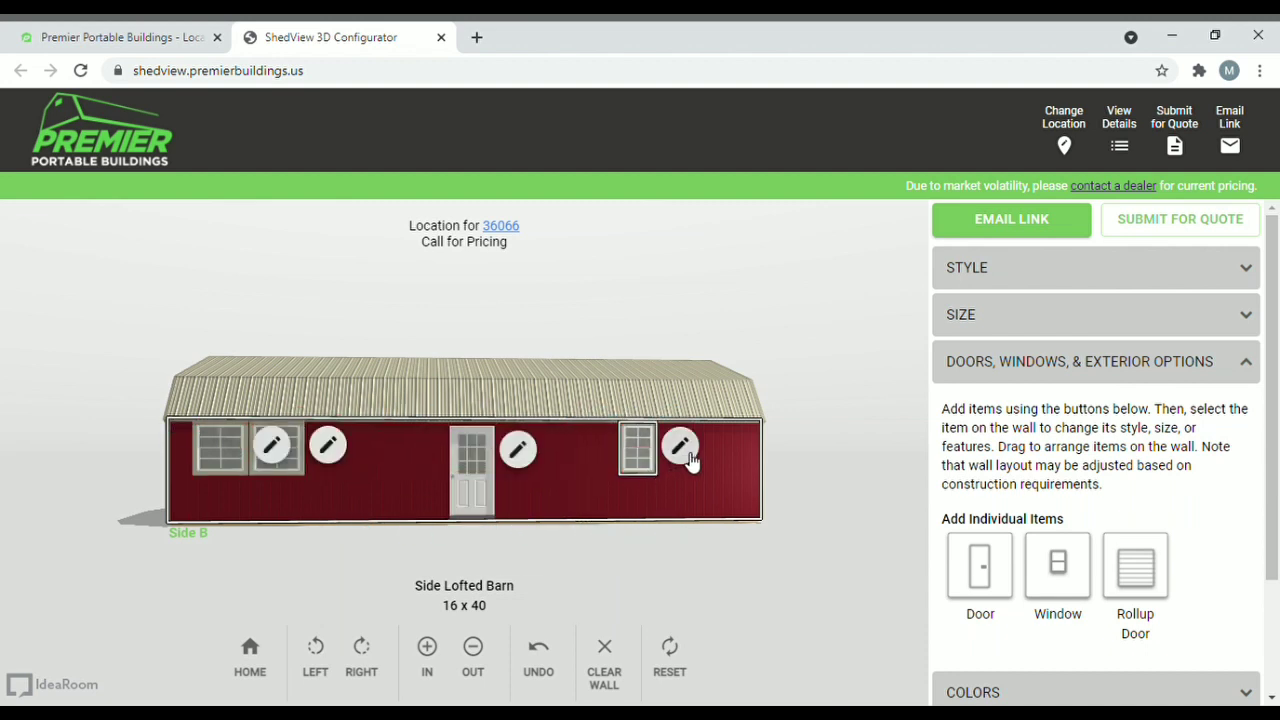
pyautogui.click(680, 446)
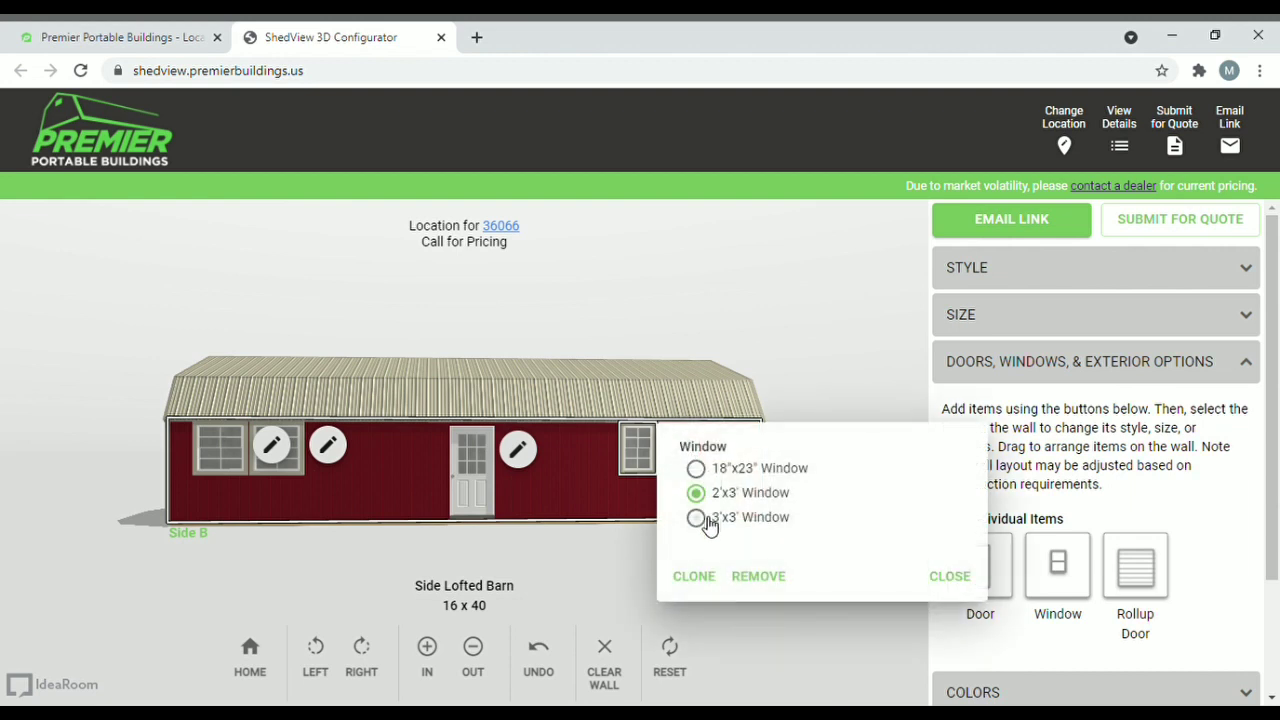
pyautogui.click(698, 518)
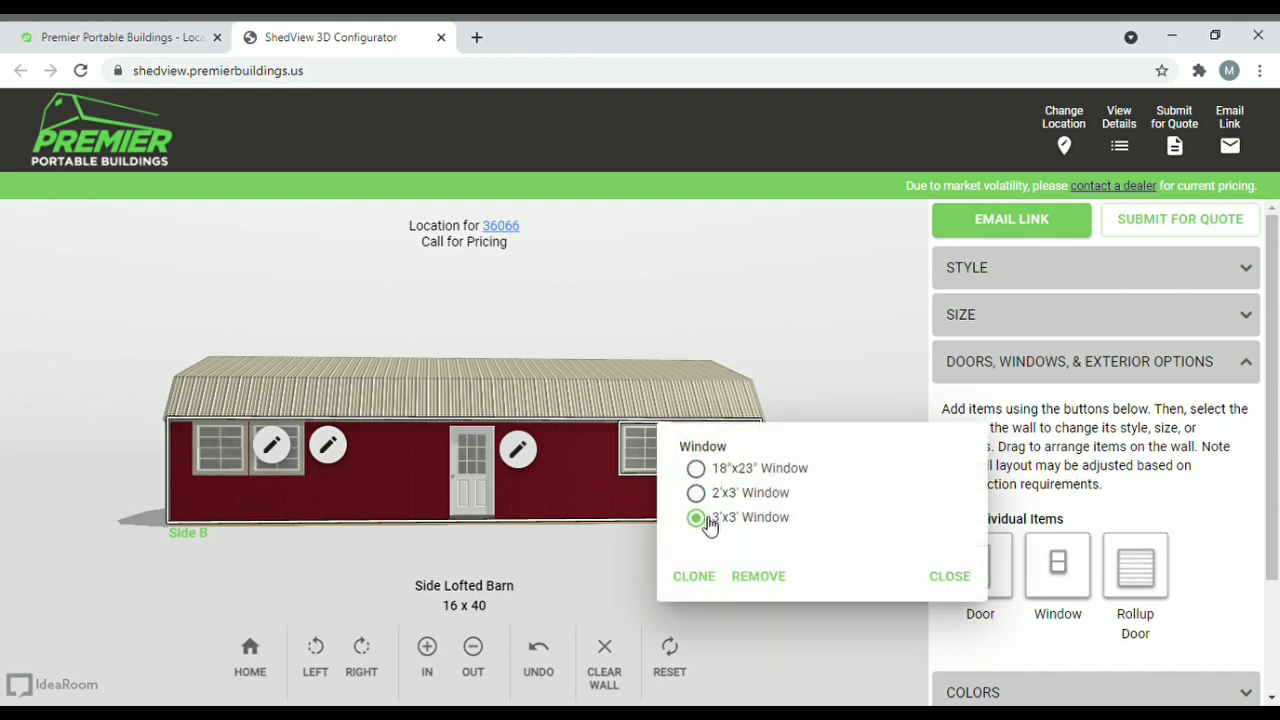
pyautogui.click(699, 578)
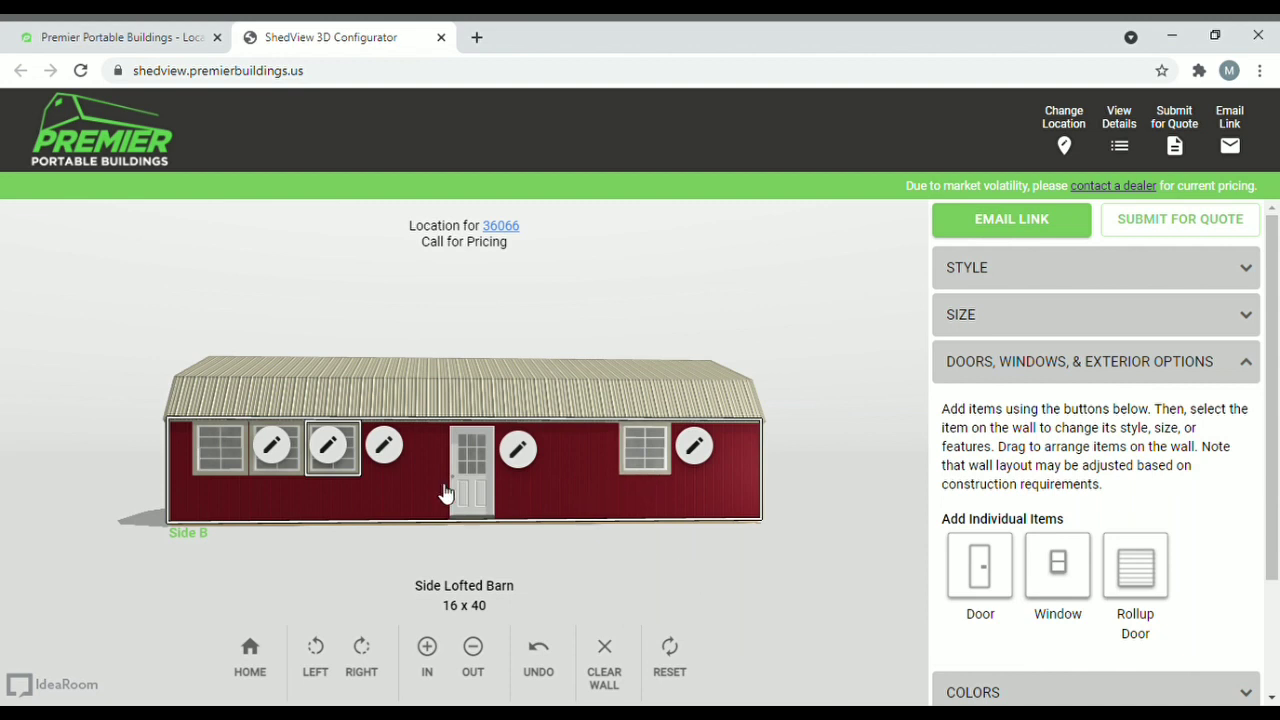
pyautogui.moveTo(353, 474)
pyautogui.mouseDown()
pyautogui.moveTo(738, 480)
pyautogui.moveTo(720, 480)
pyautogui.mouseUp()
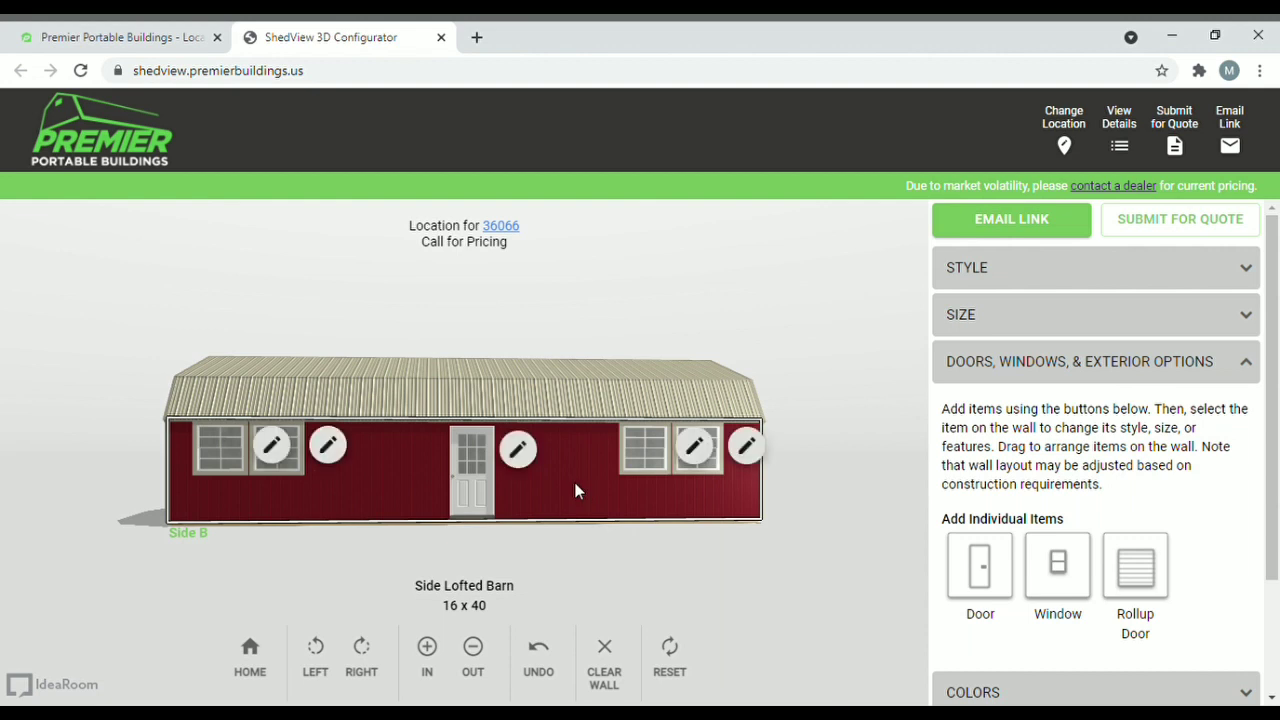
# - Shift both windows of the right pair on Side B slightly toward the right end, keeping them side by side
pyautogui.click(714, 468)
pyautogui.click(717, 467)
pyautogui.moveTo(725, 477); pyautogui.dragTo(743, 471)
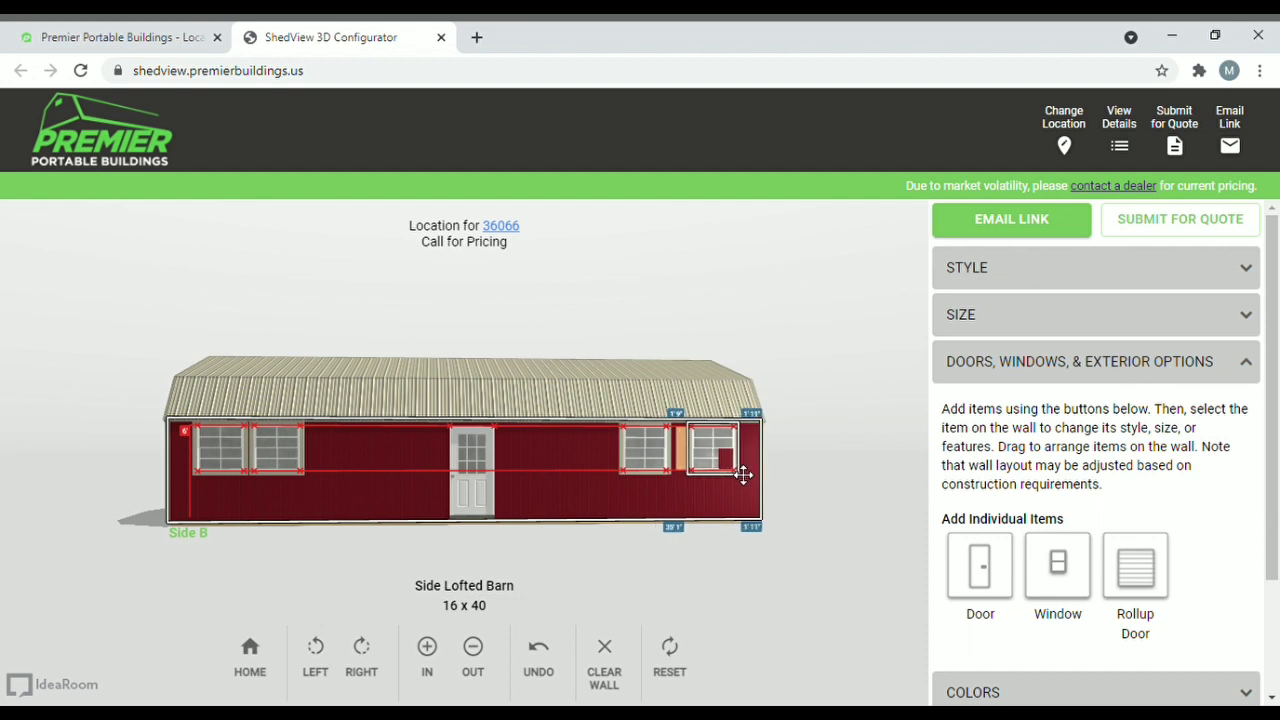
pyautogui.click(650, 459)
pyautogui.moveTo(650, 459); pyautogui.dragTo(668, 459)
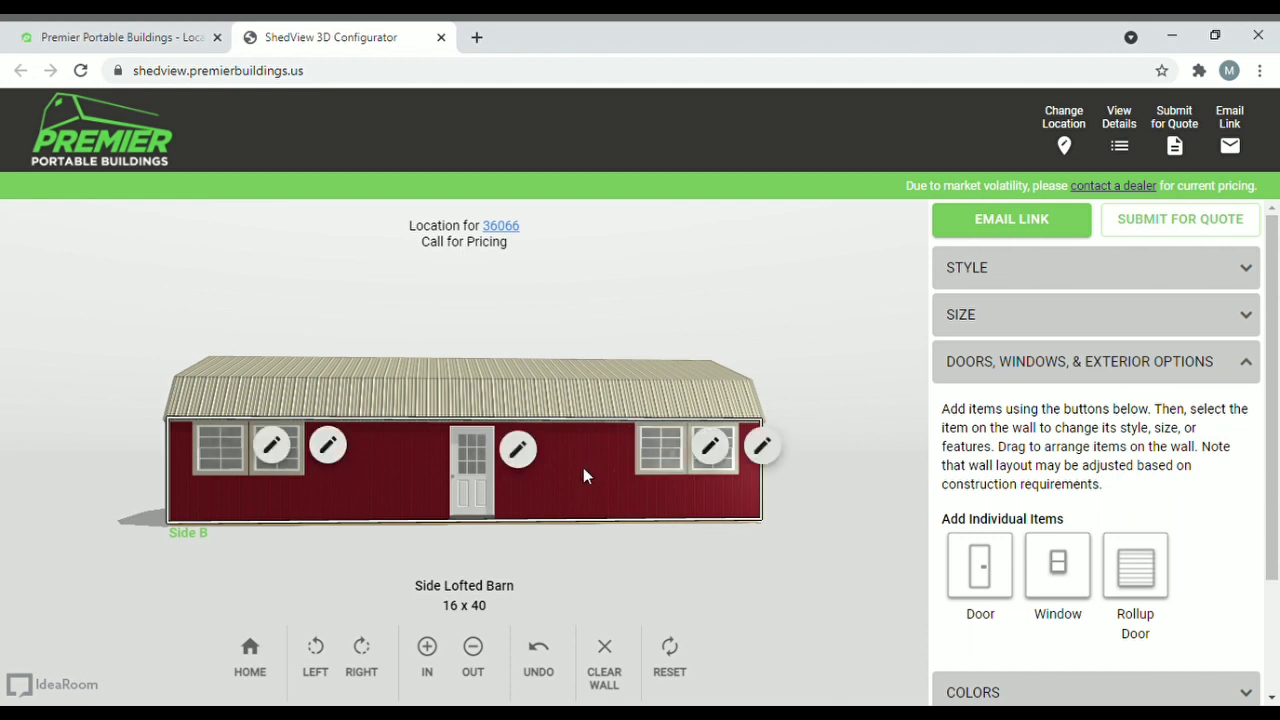
# - Add another window to Side B and place it just left of the 9-Lite door
pyautogui.click(1058, 566)
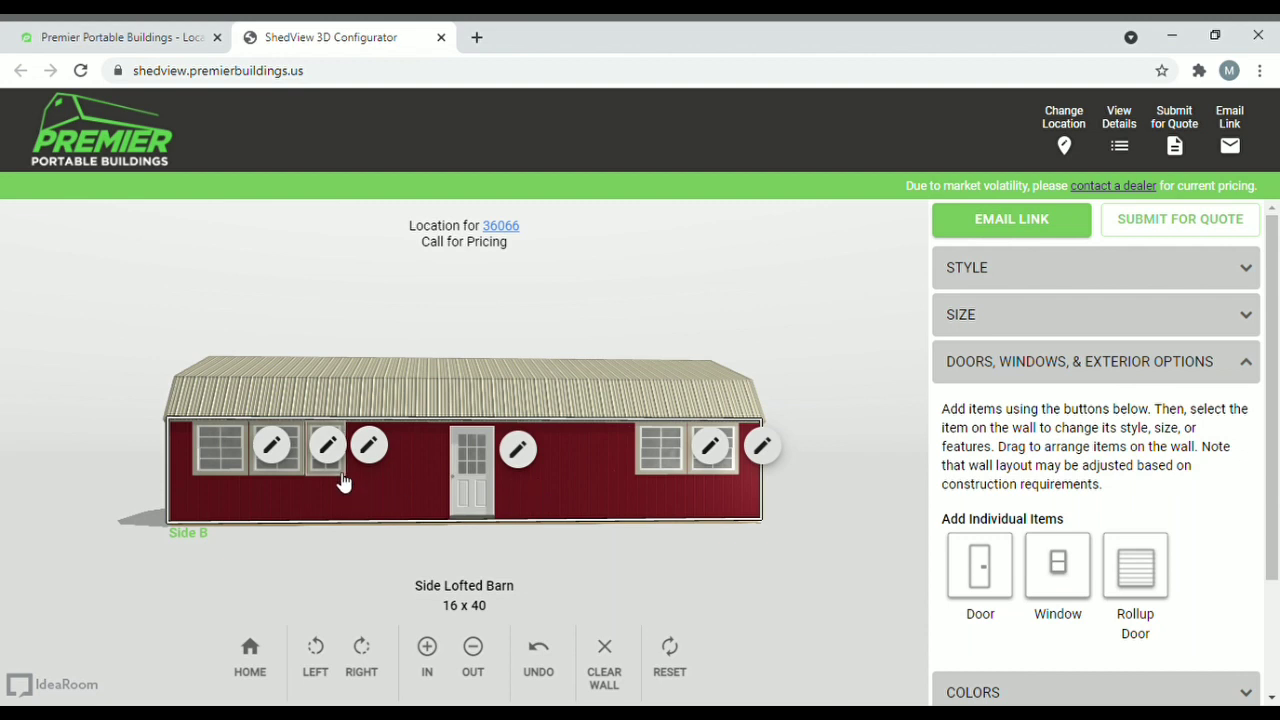
pyautogui.moveTo(344, 482)
pyautogui.mouseDown()
pyautogui.moveTo(431, 485)
pyautogui.moveTo(421, 481)
pyautogui.mouseUp()
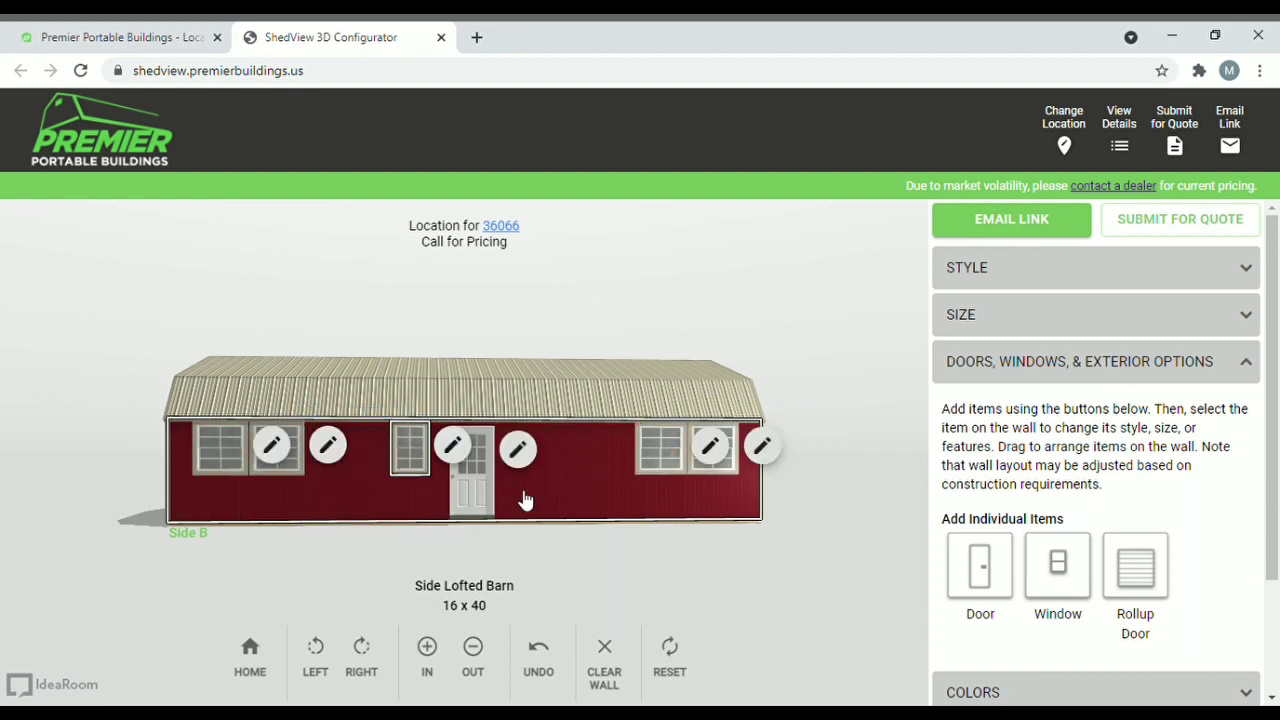
# - Add another window to Side B and place it just right of the 9-Lite door
pyautogui.click(1060, 570)
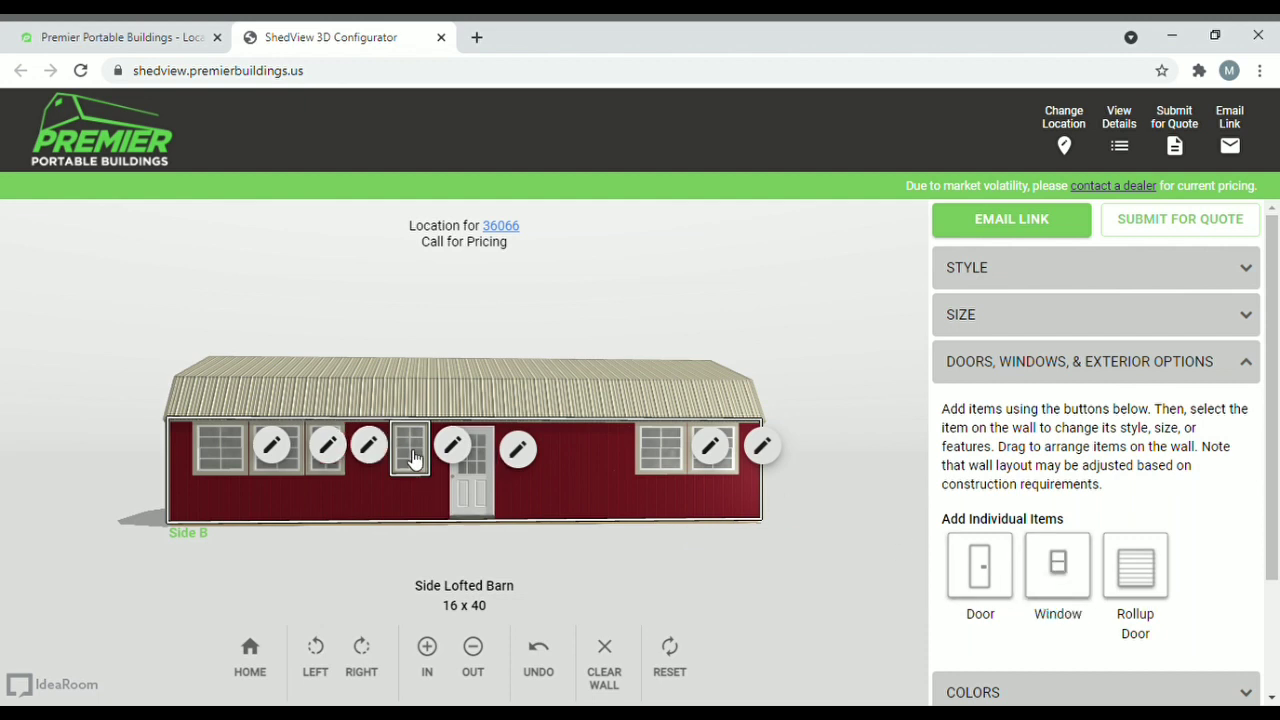
pyautogui.moveTo(337, 466)
pyautogui.mouseDown()
pyautogui.moveTo(370, 483)
pyautogui.moveTo(543, 477)
pyautogui.moveTo(588, 500)
pyautogui.moveTo(488, 500)
pyautogui.moveTo(268, 467)
pyautogui.mouseUp()
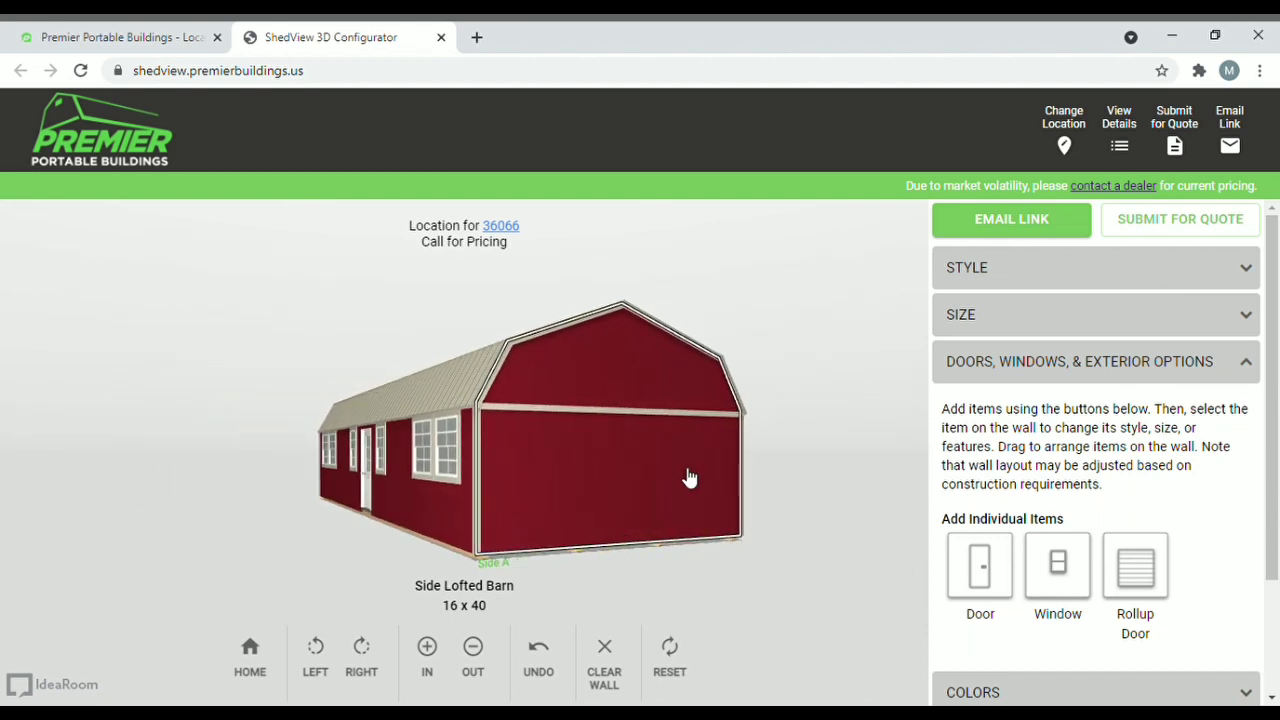
# - Add an 18"x23" window to Side A and center it in the upper gable, above the horizontal trim
pyautogui.moveTo(673, 467); pyautogui.dragTo(549, 467)
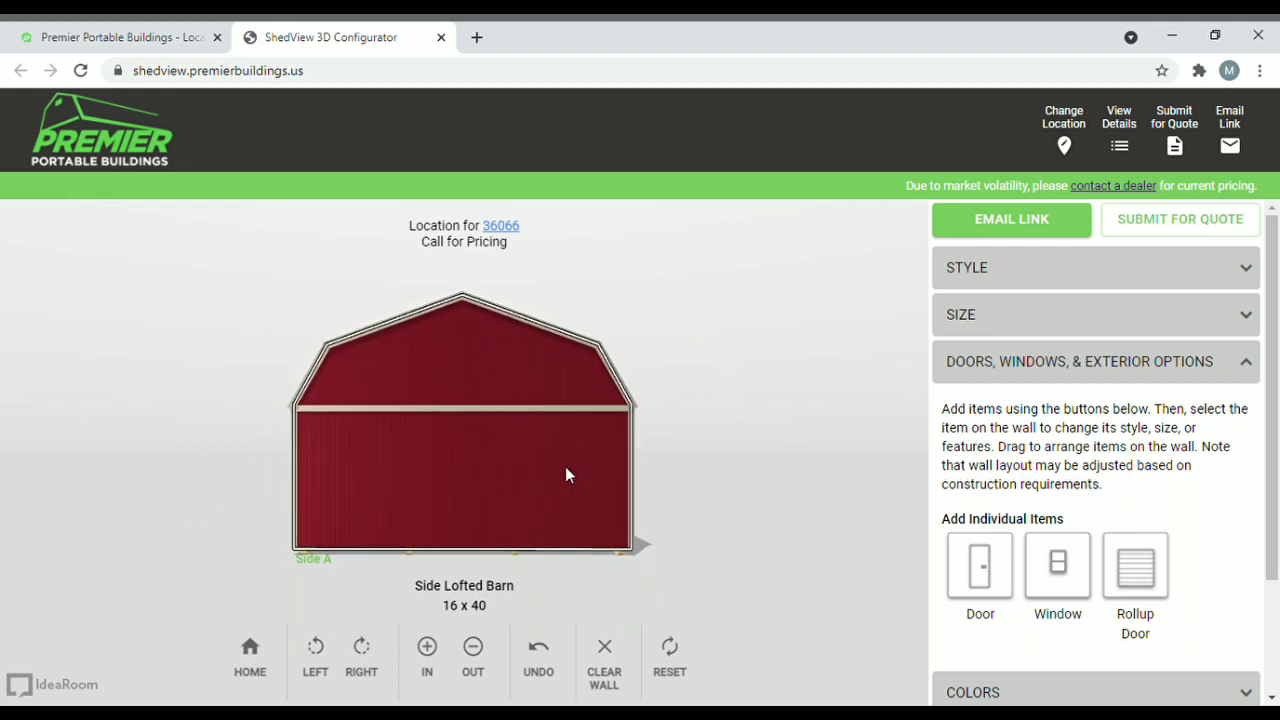
pyautogui.click(1066, 570)
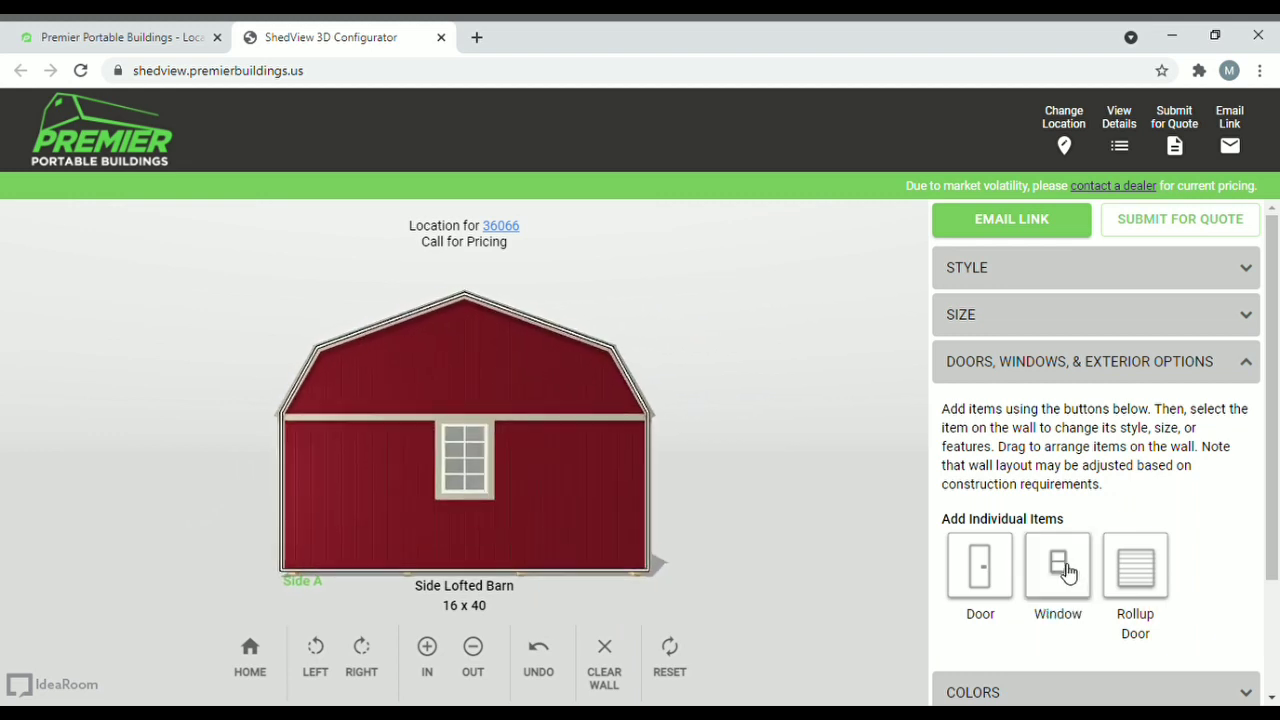
pyautogui.click(479, 497)
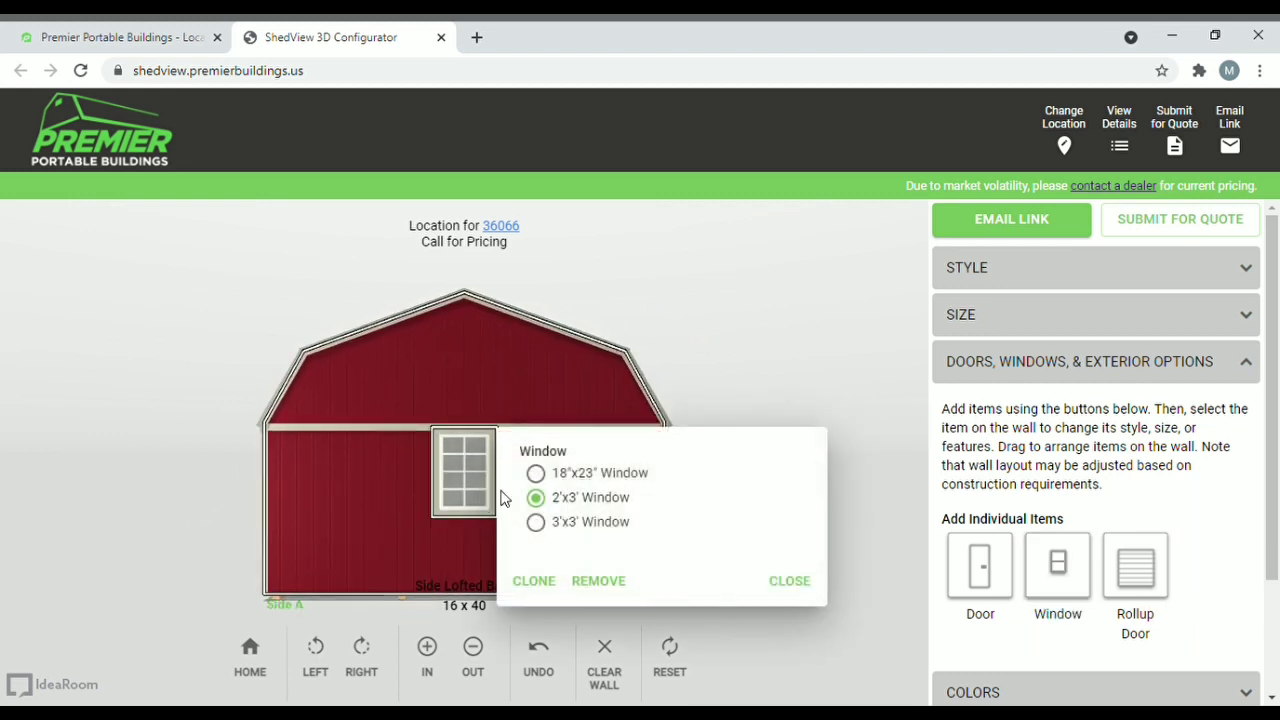
pyautogui.click(537, 474)
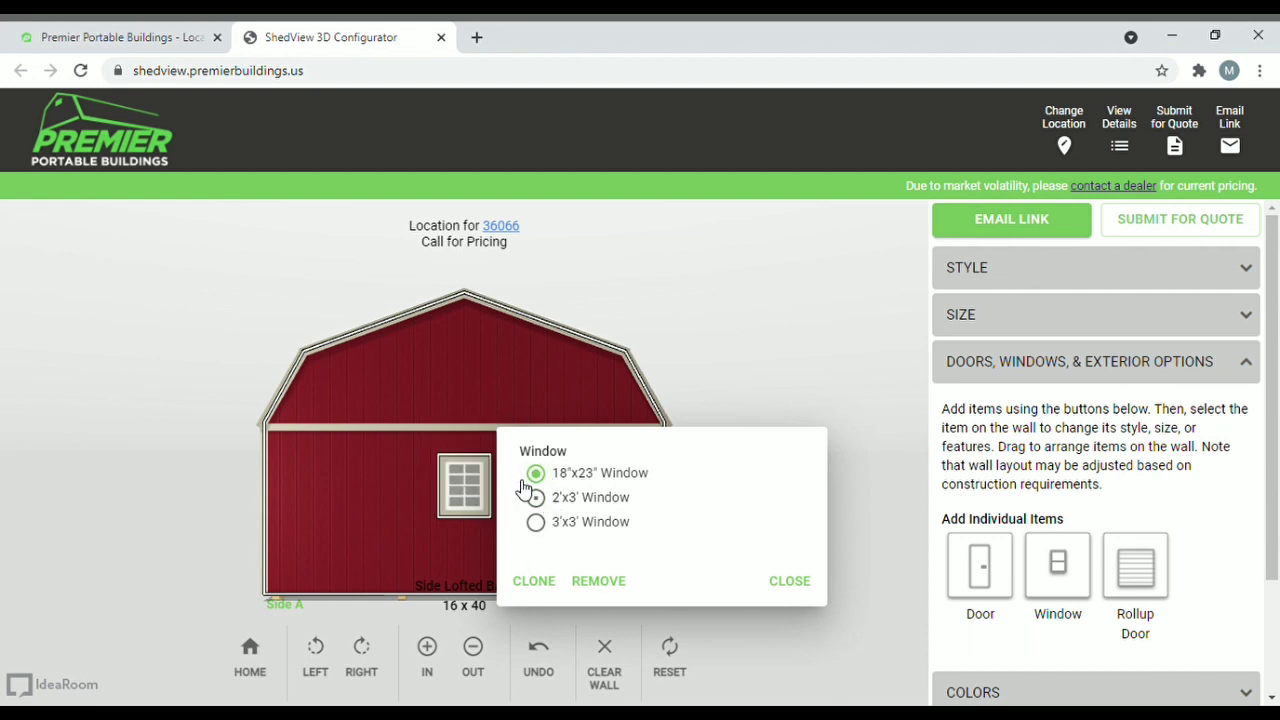
pyautogui.moveTo(537, 478); pyautogui.dragTo(474, 371)
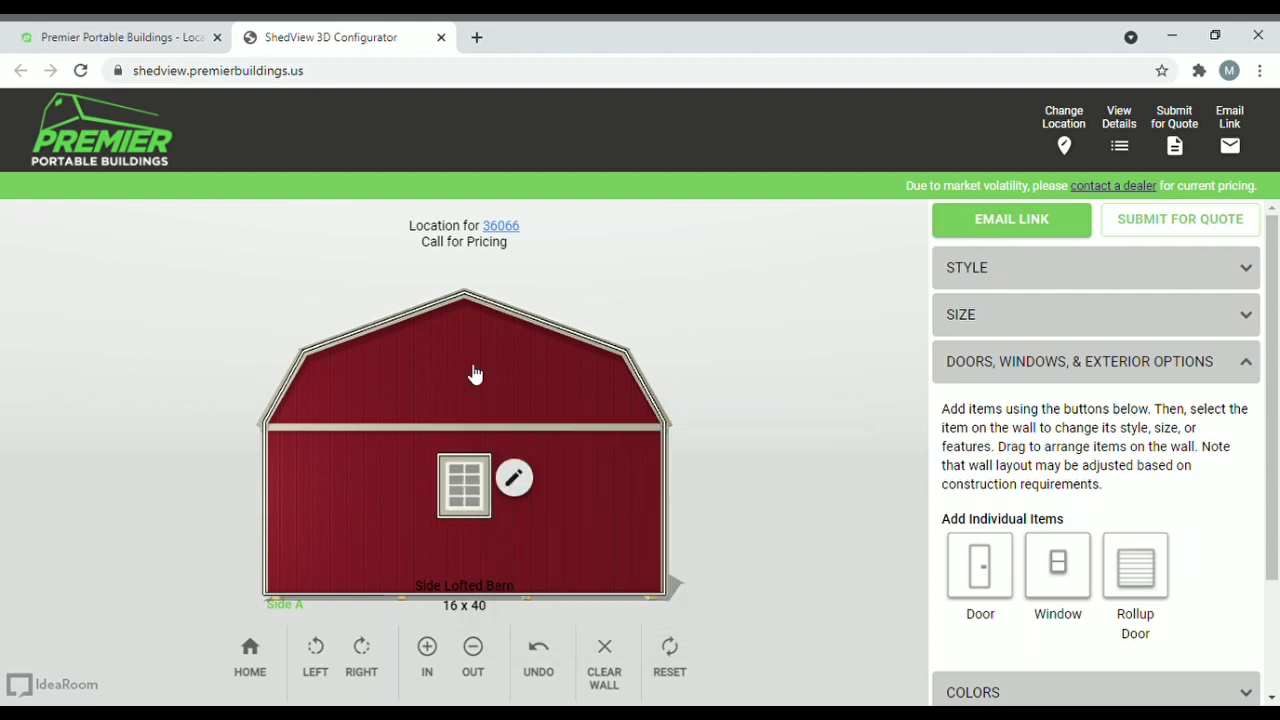
pyautogui.moveTo(475, 476)
pyautogui.mouseDown()
pyautogui.moveTo(485, 388)
pyautogui.moveTo(474, 366)
pyautogui.mouseUp()
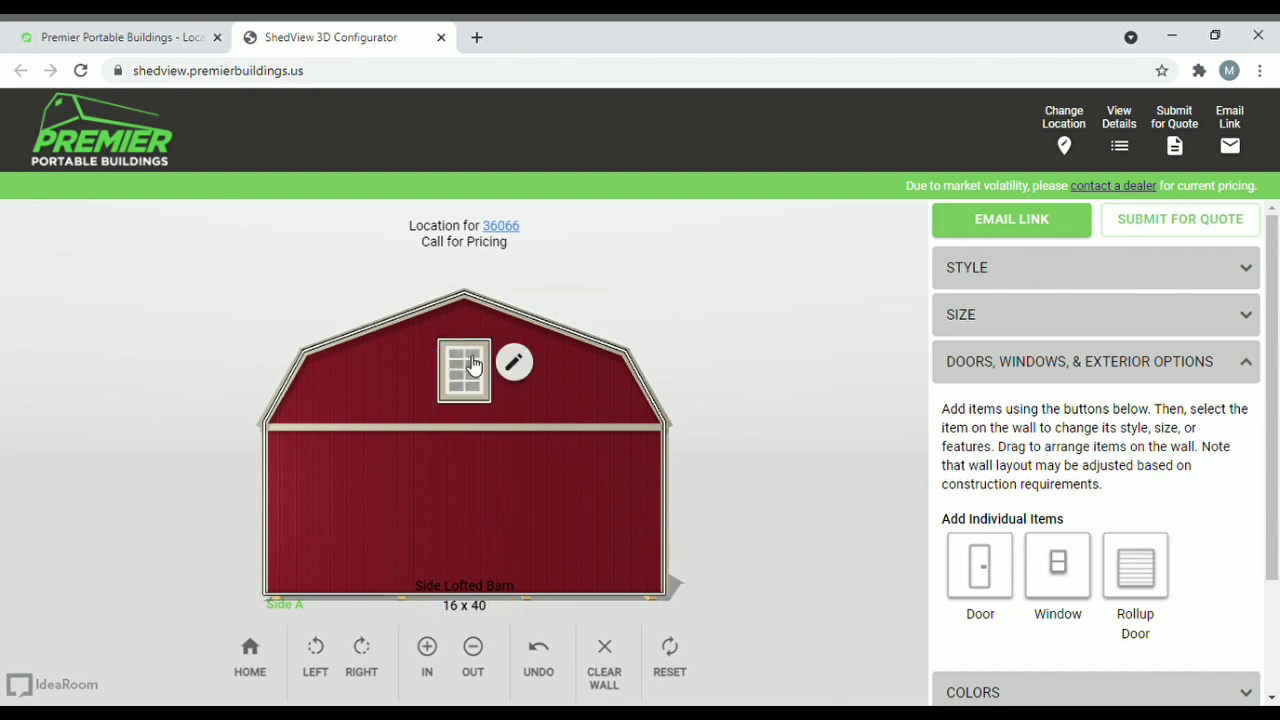
# - Add two 2'x3' windows to the lower wall of Side A, one near each end, and remove the surplus third one
pyautogui.click(1088, 584)
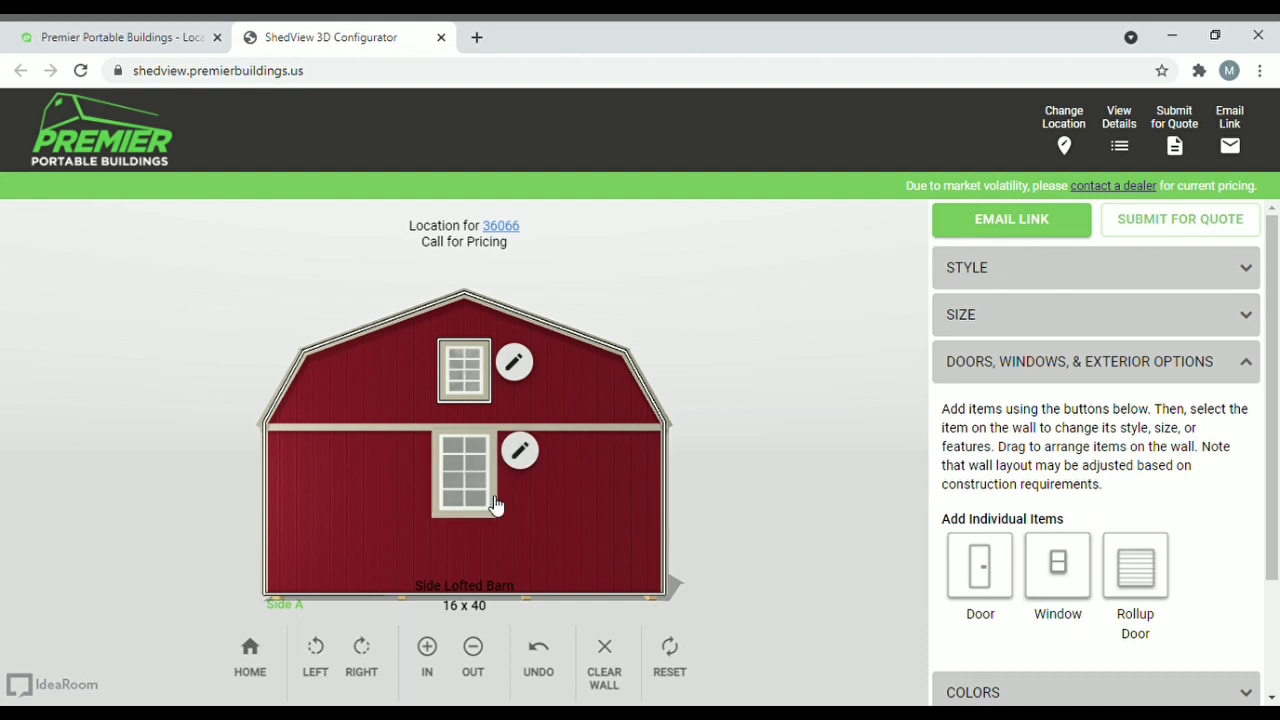
pyautogui.moveTo(496, 505)
pyautogui.mouseDown()
pyautogui.moveTo(449, 523)
pyautogui.moveTo(368, 522)
pyautogui.mouseUp()
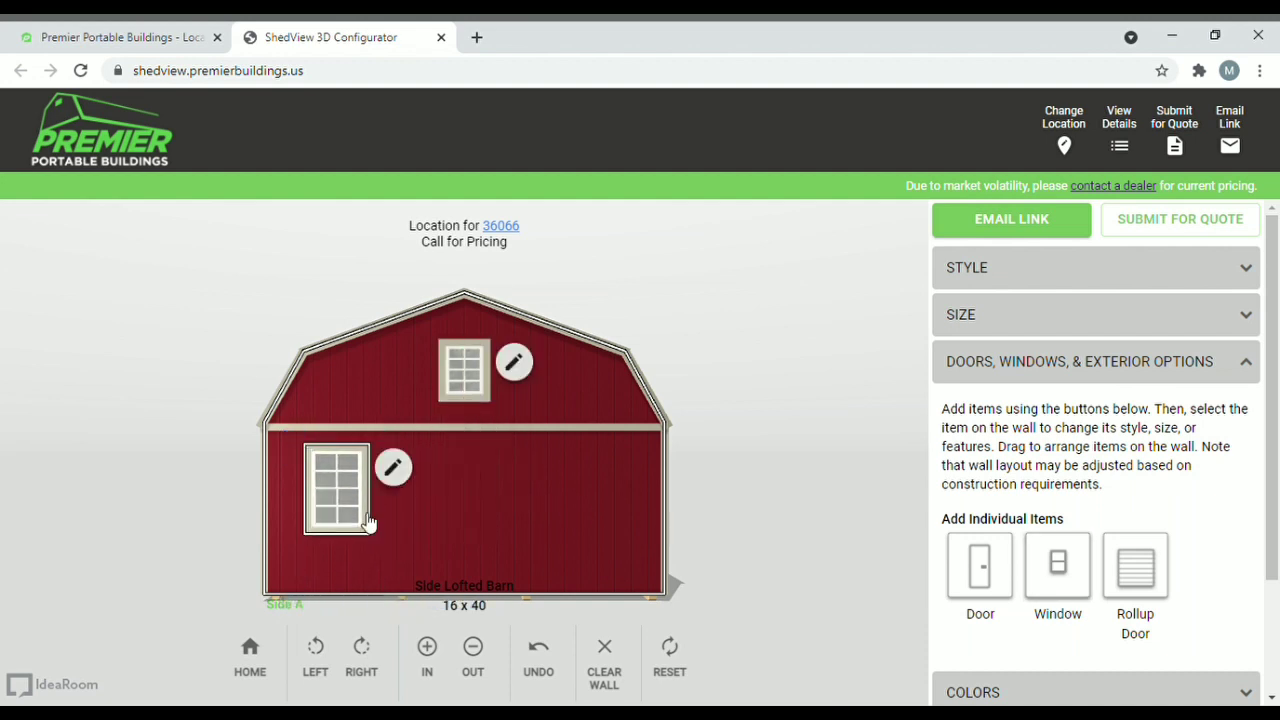
pyautogui.click(1046, 570)
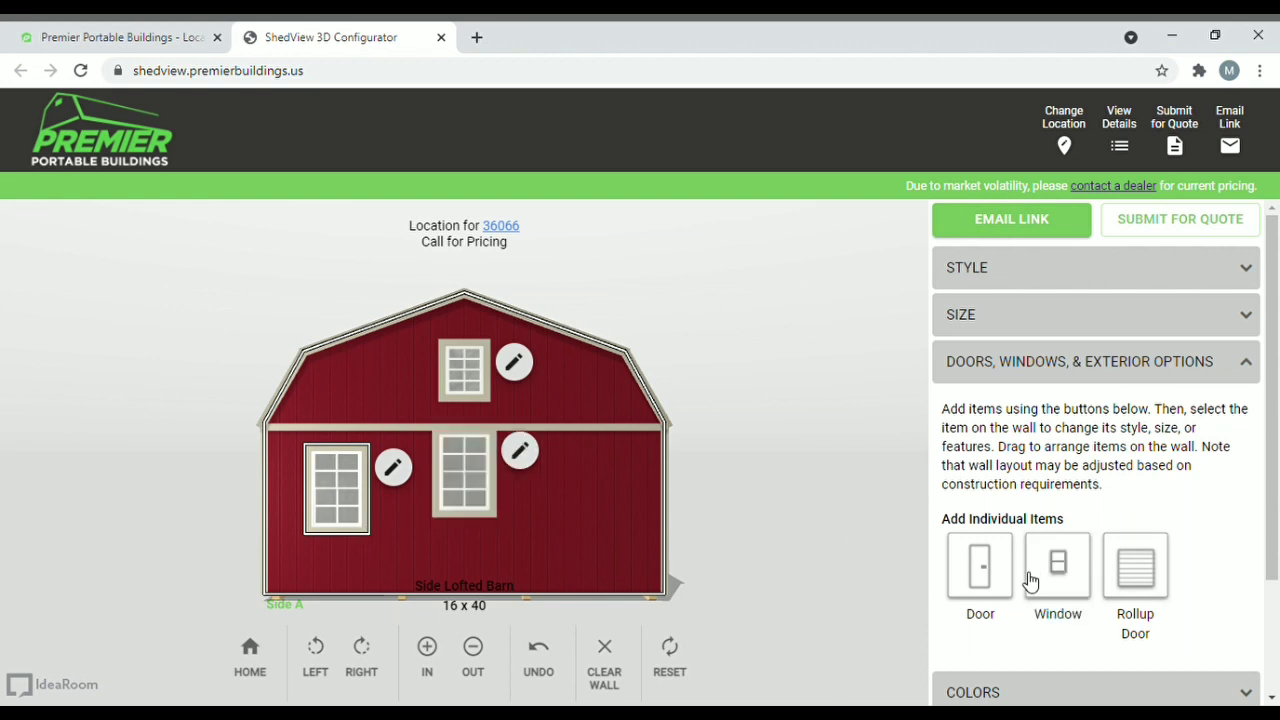
pyautogui.click(1066, 571)
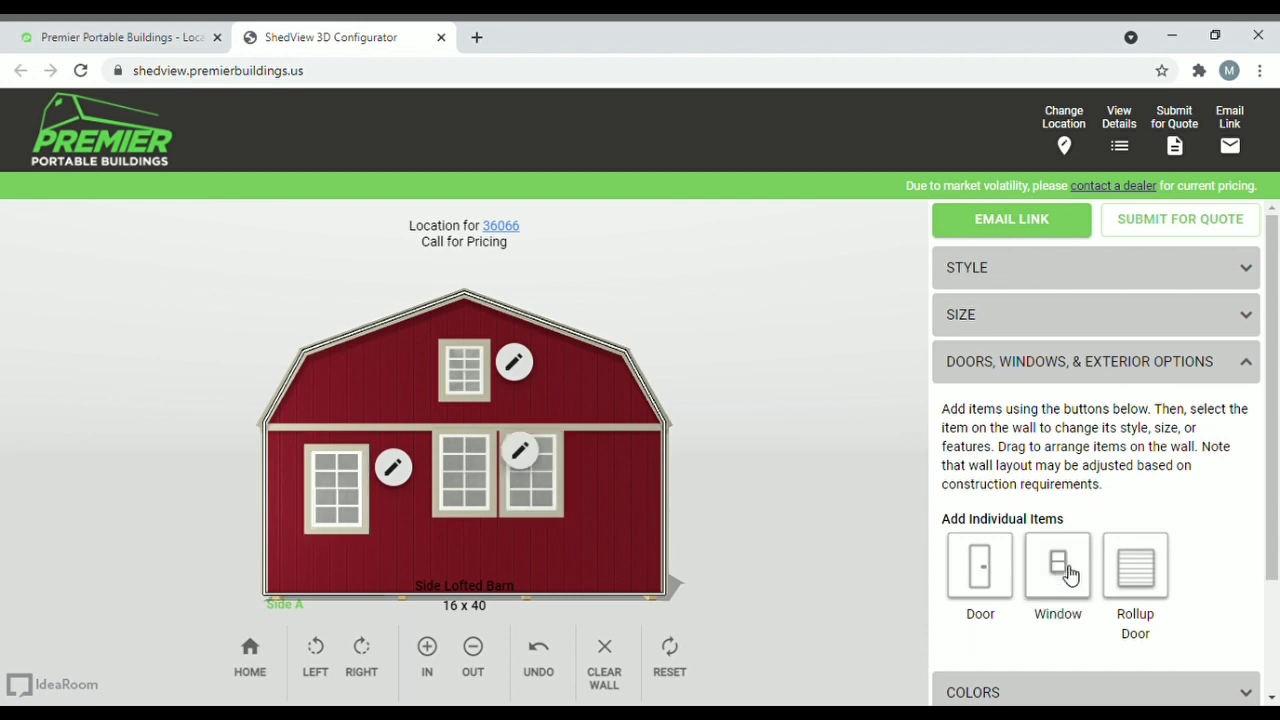
pyautogui.click(587, 451)
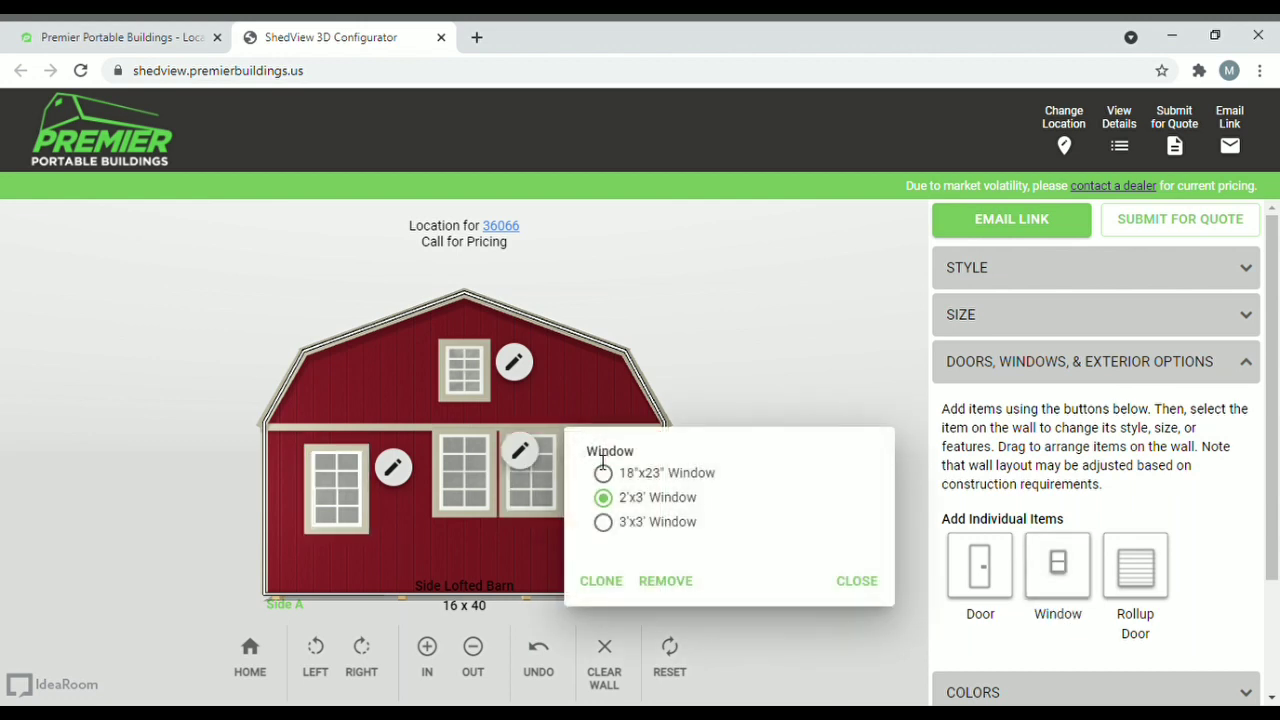
pyautogui.click(666, 581)
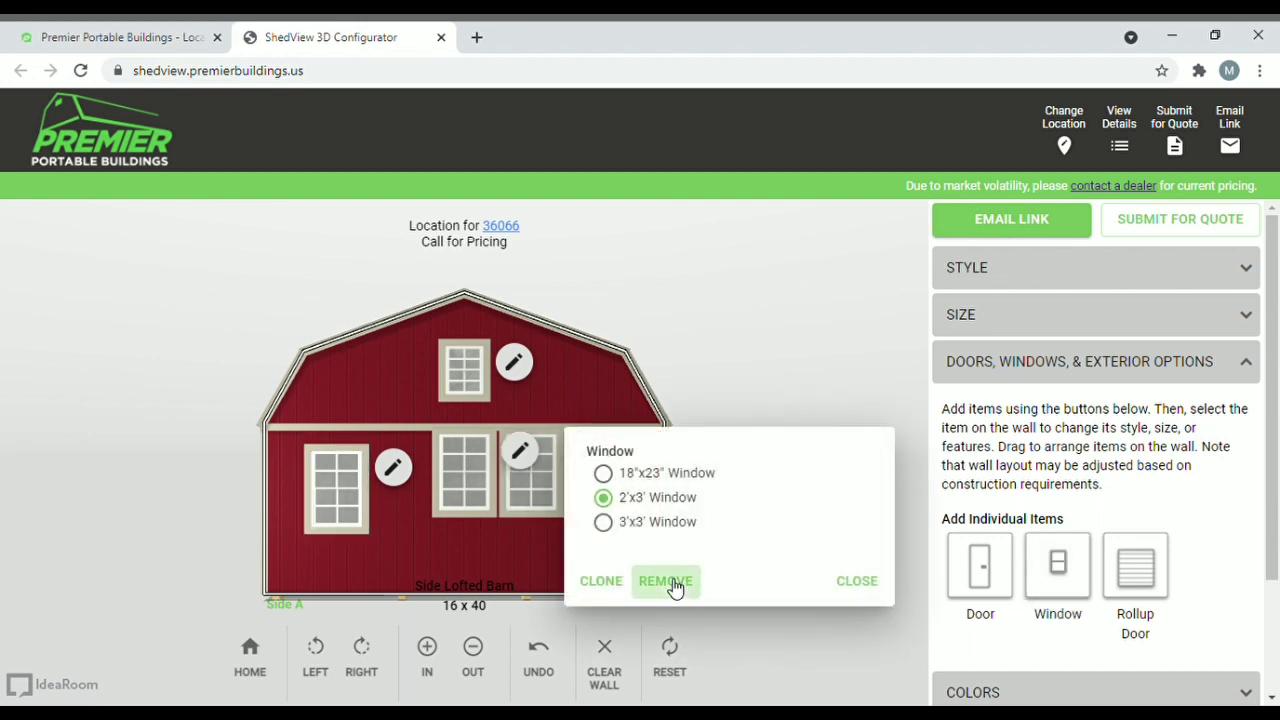
pyautogui.moveTo(475, 488); pyautogui.dragTo(604, 503)
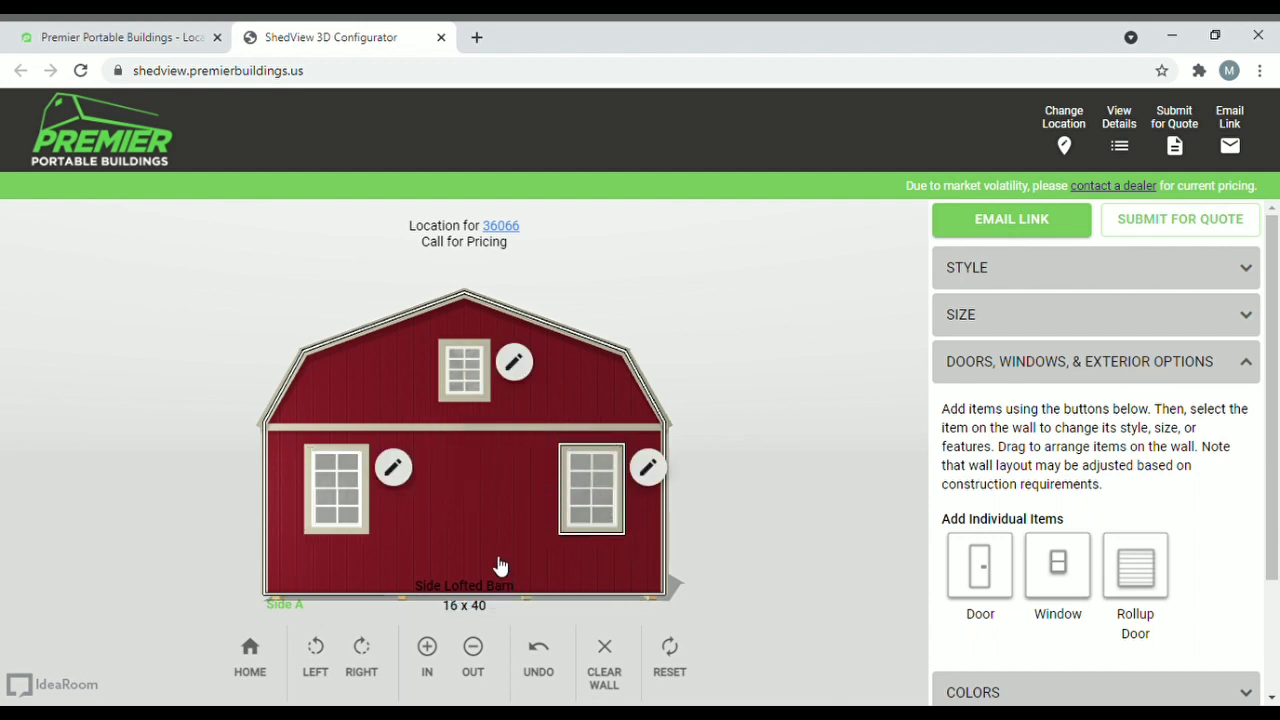
# - Set the barn's siding color to Cactus, comparing it with Slate Blue, and set the trim color to White
pyautogui.click(729, 508)
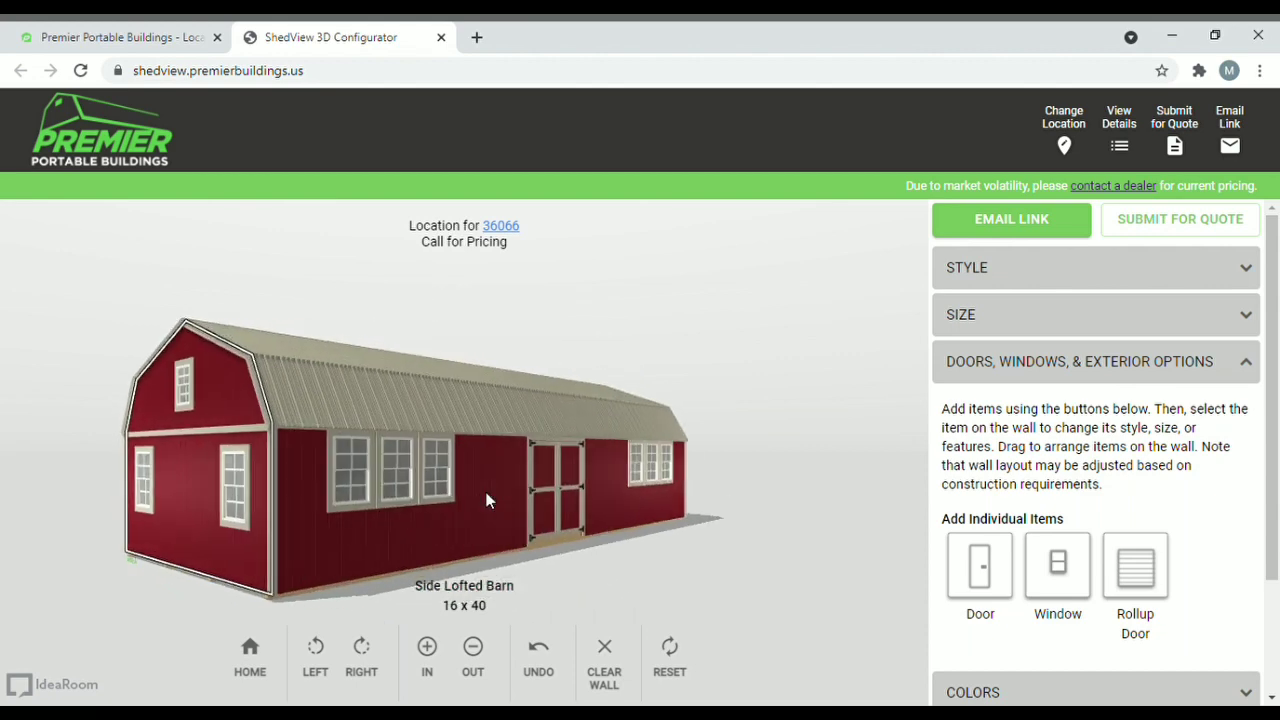
pyautogui.moveTo(811, 451)
pyautogui.mouseDown()
pyautogui.moveTo(601, 434)
pyautogui.moveTo(583, 416)
pyautogui.mouseUp()
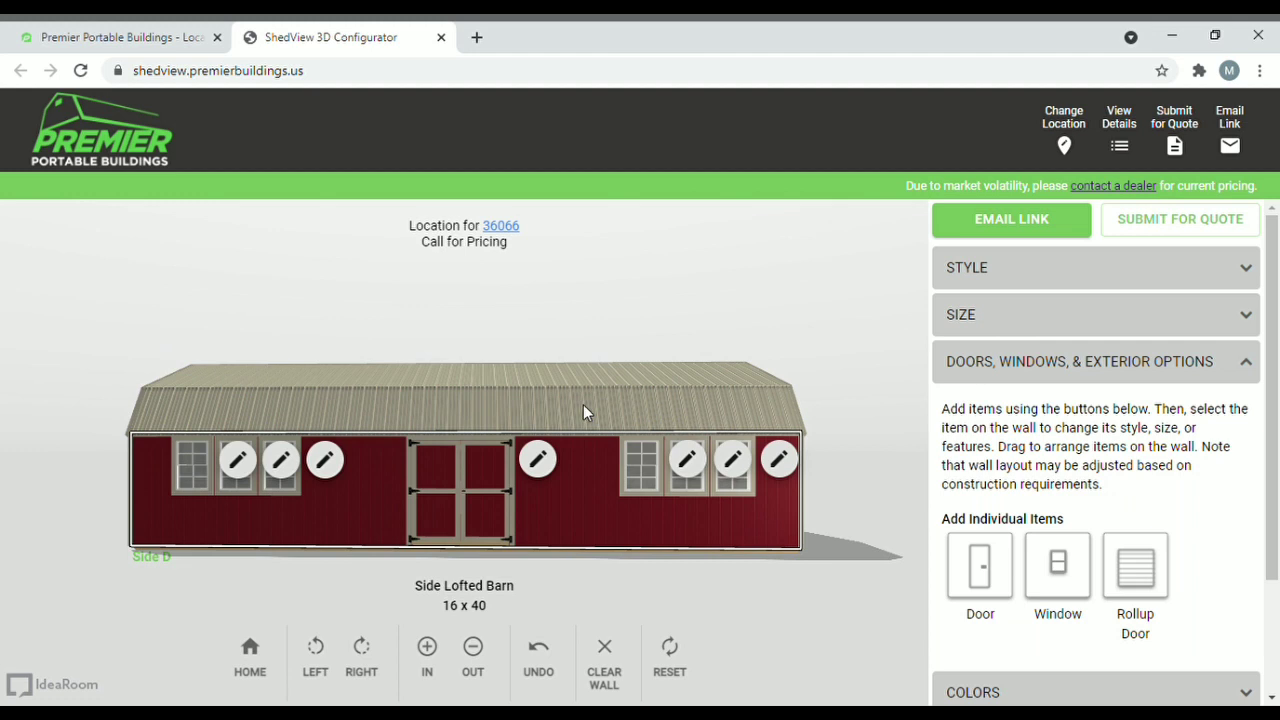
pyautogui.click(1059, 378)
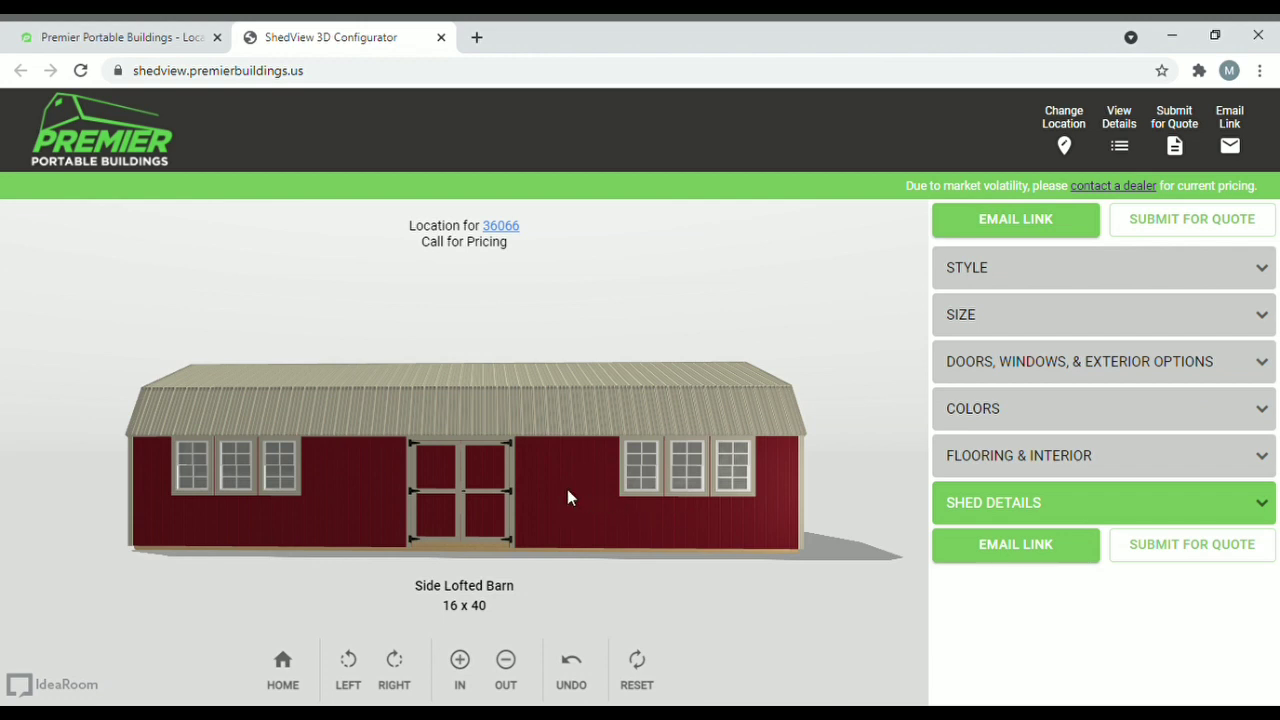
pyautogui.click(969, 420)
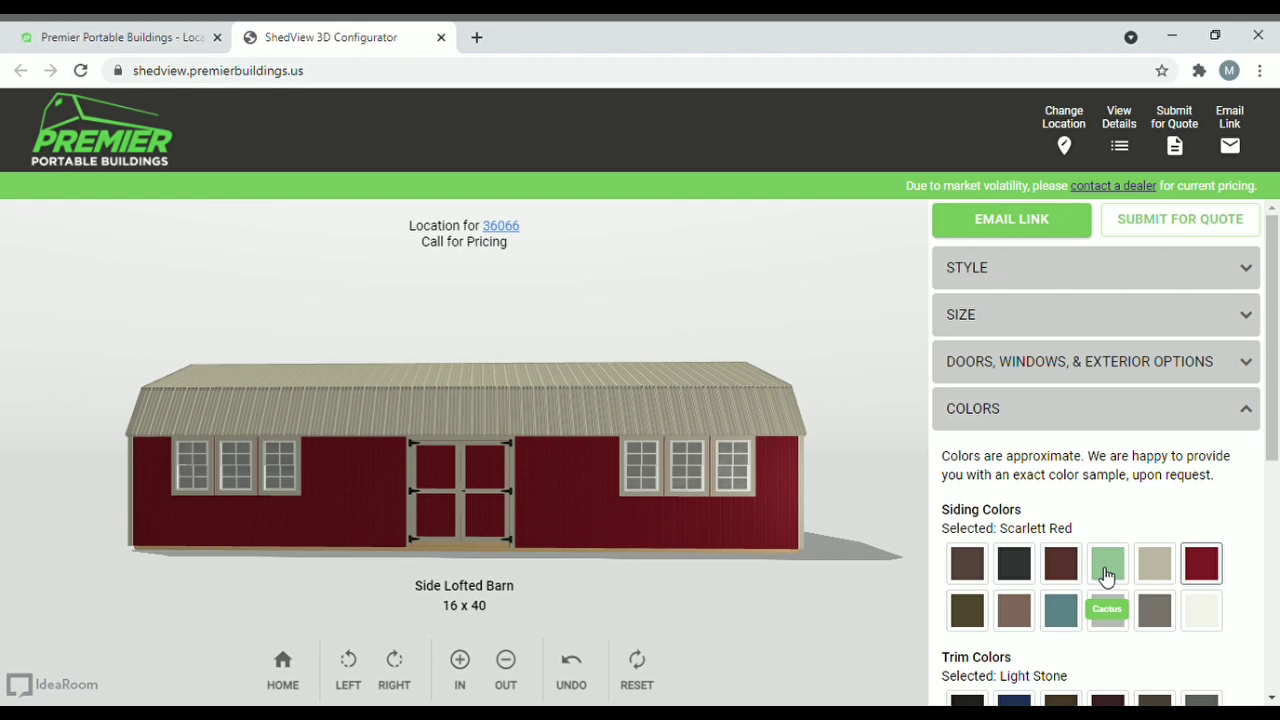
pyautogui.click(1107, 576)
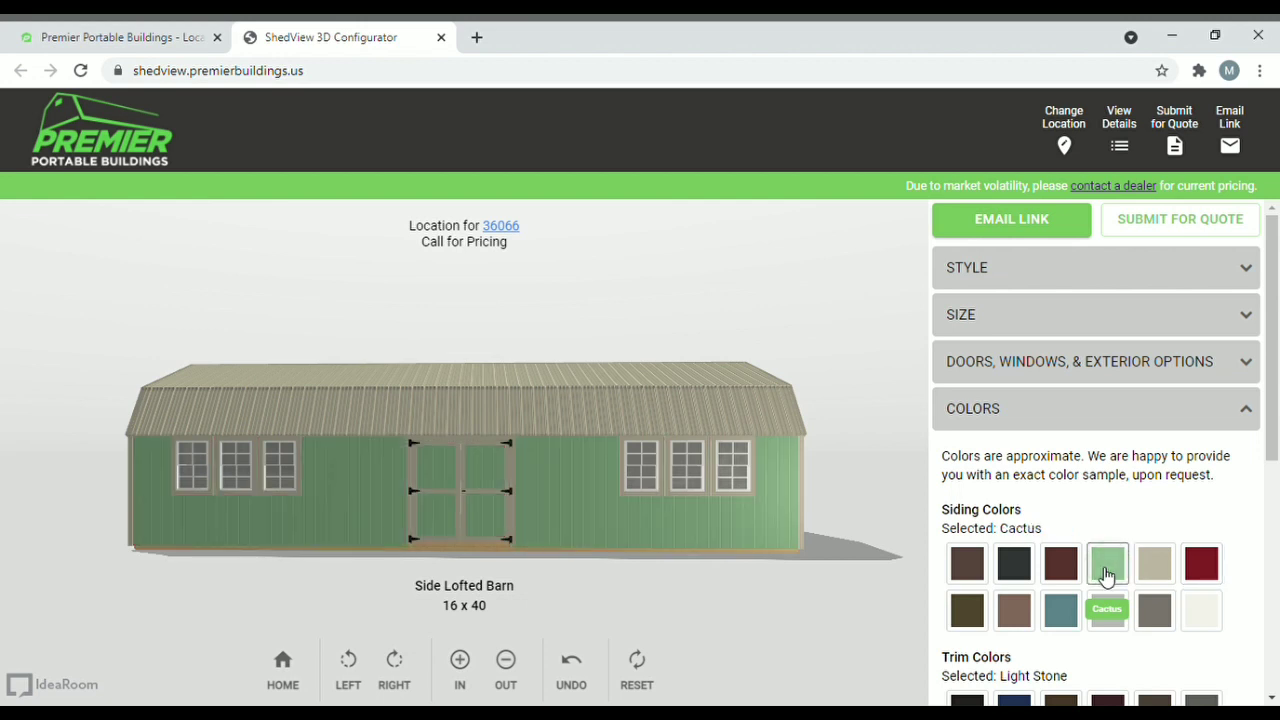
pyautogui.scroll(-1, 1249, 440)
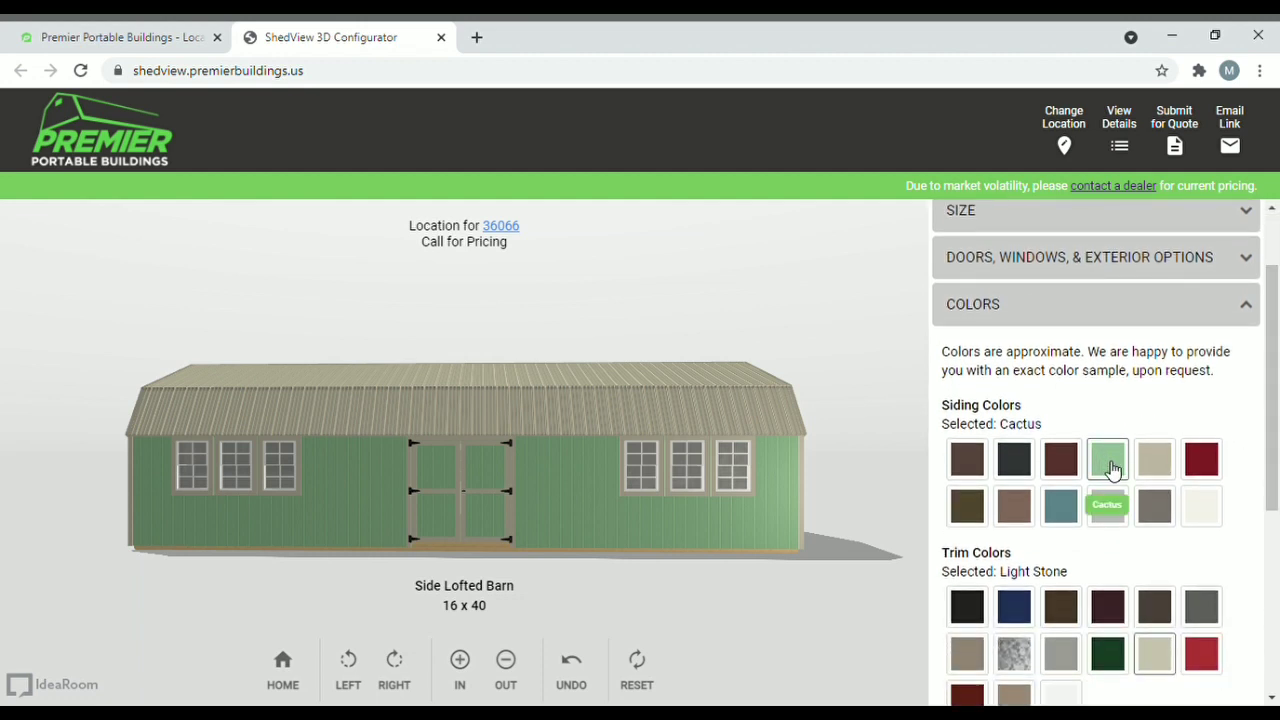
pyautogui.click(1066, 507)
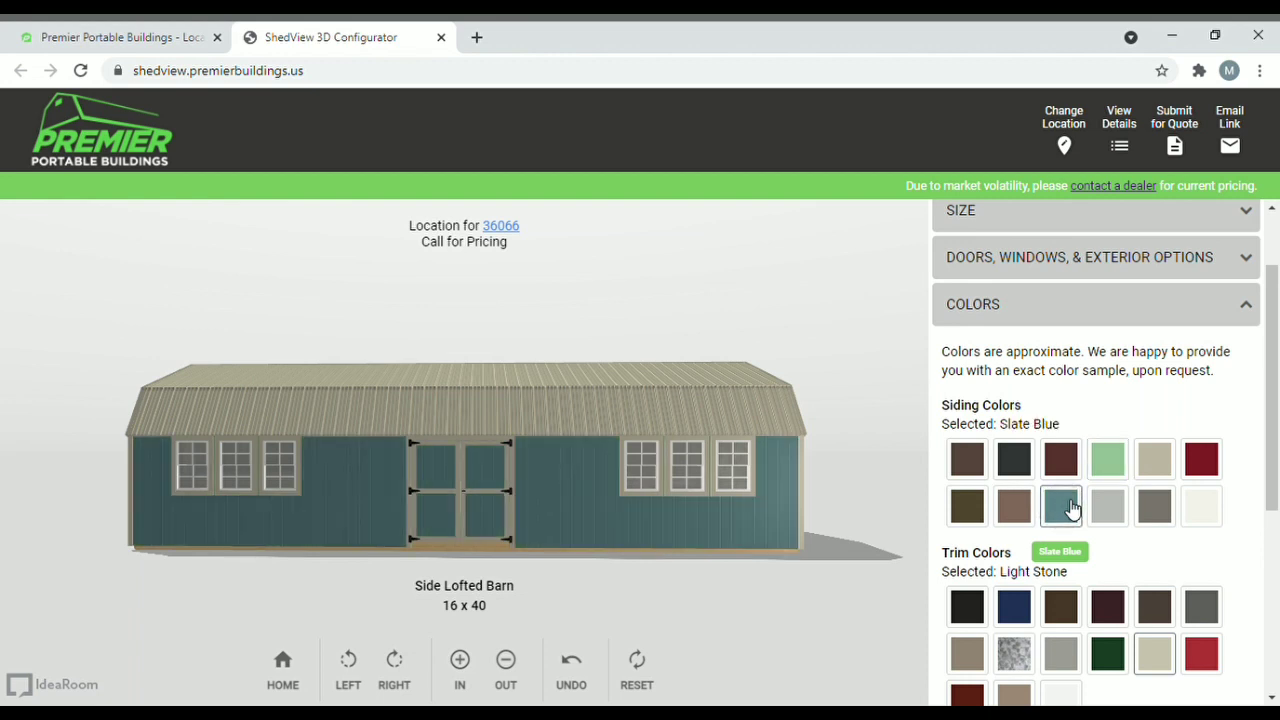
pyautogui.click(1107, 461)
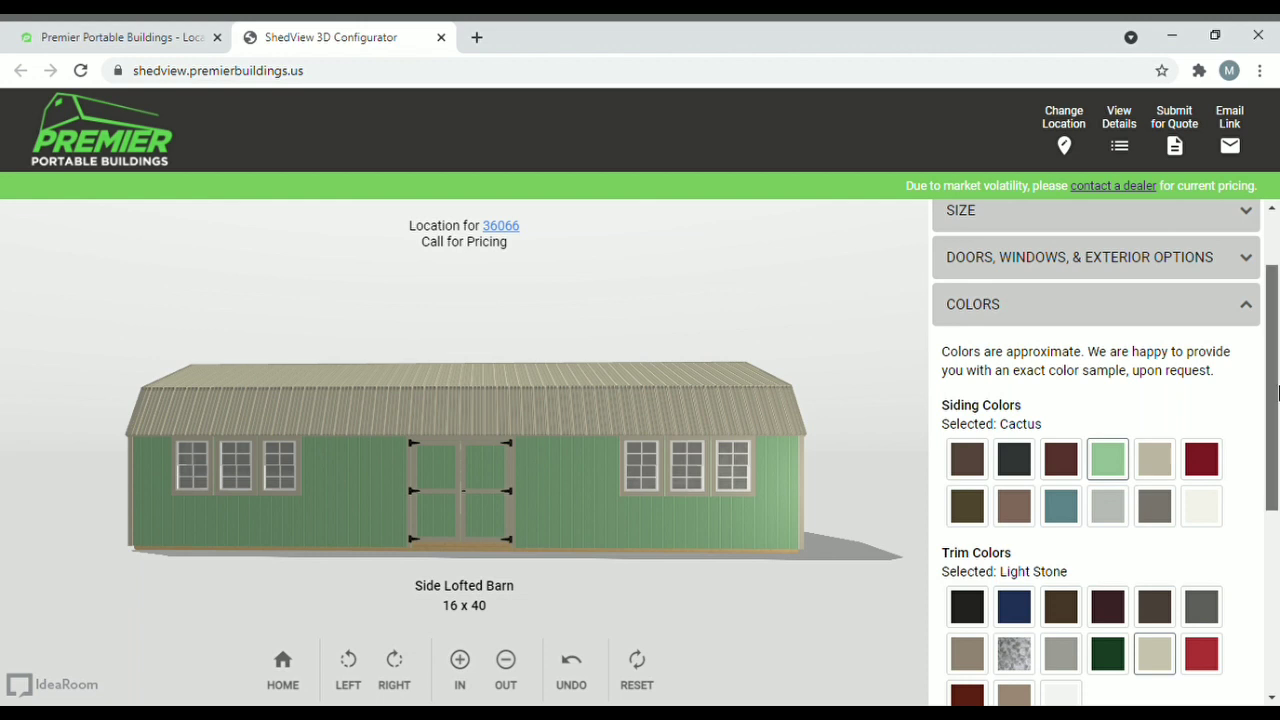
pyautogui.scroll(-2, 1275, 463)
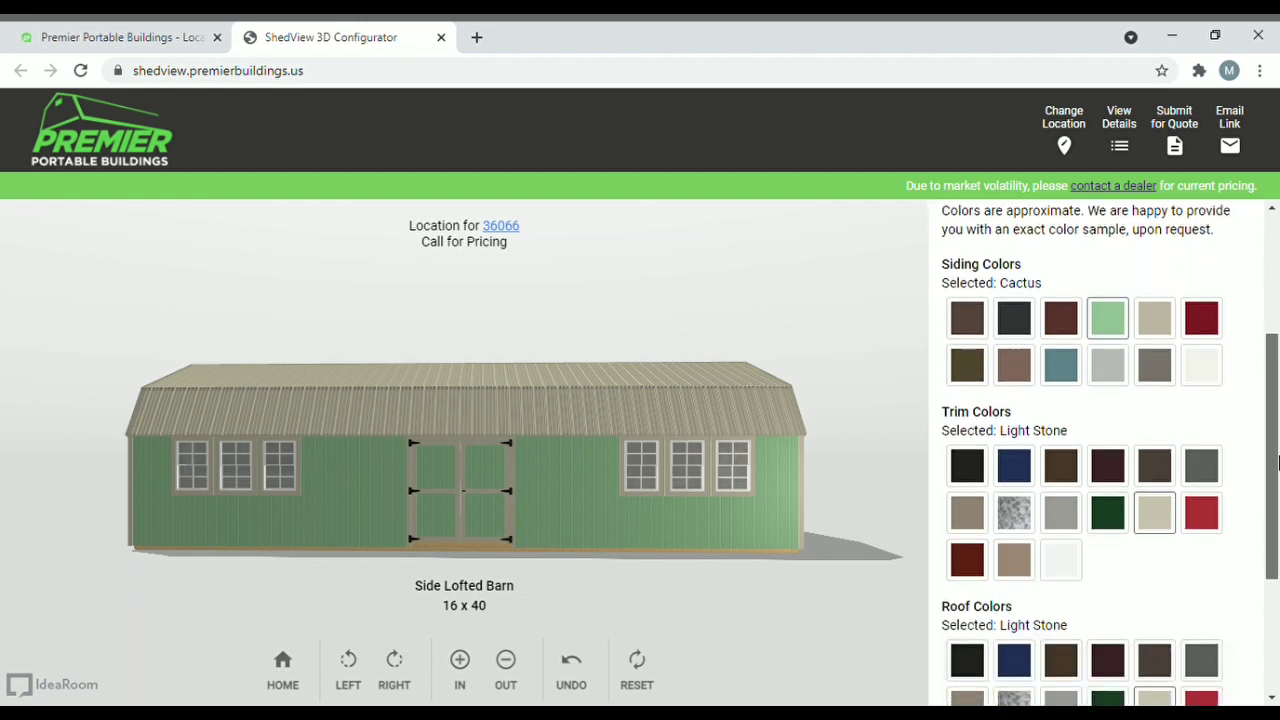
pyautogui.click(1062, 560)
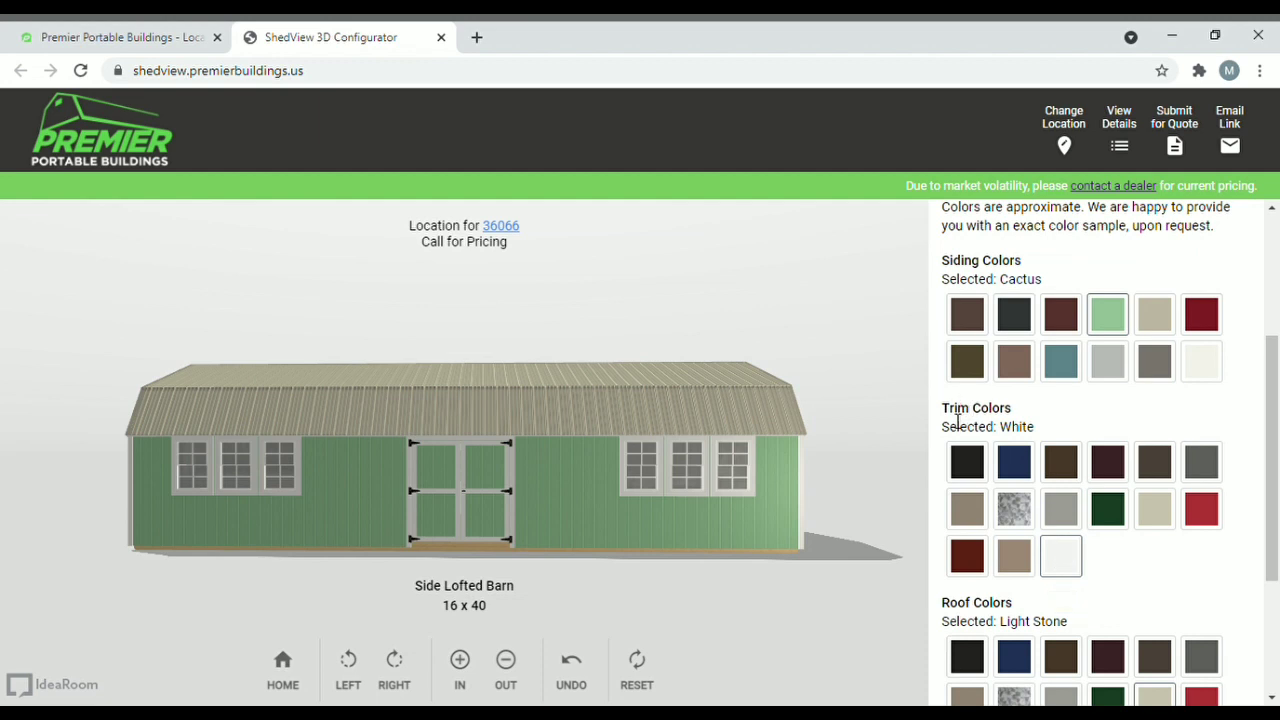
# - Try White siding combined with Brown trim and a Brown roof
pyautogui.click(1208, 364)
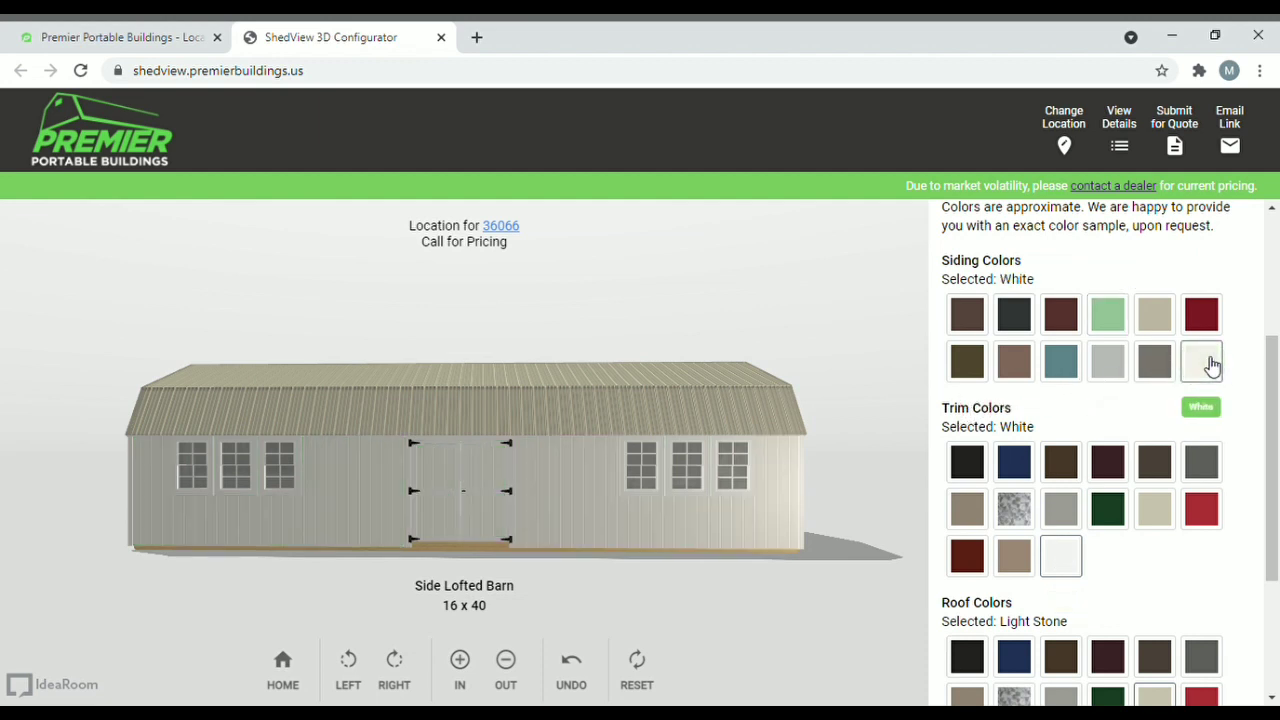
pyautogui.click(1063, 466)
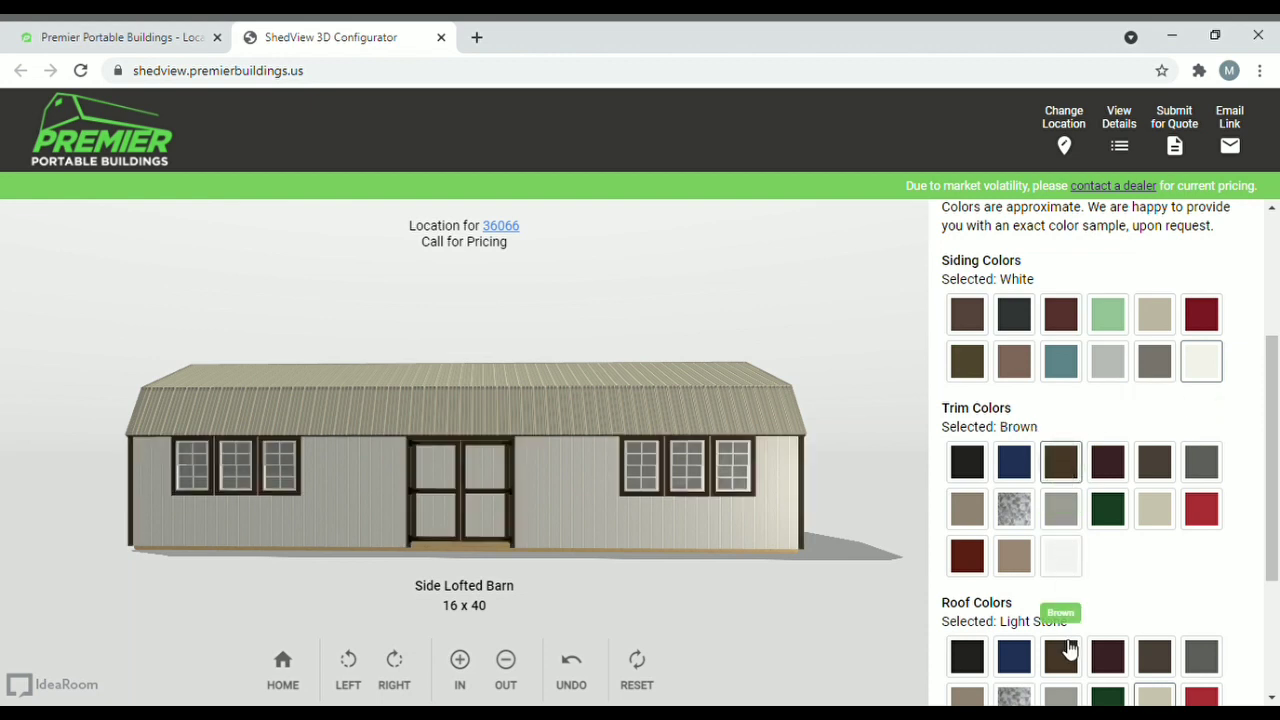
pyautogui.moveTo(1276, 537); pyautogui.dragTo(1276, 587)
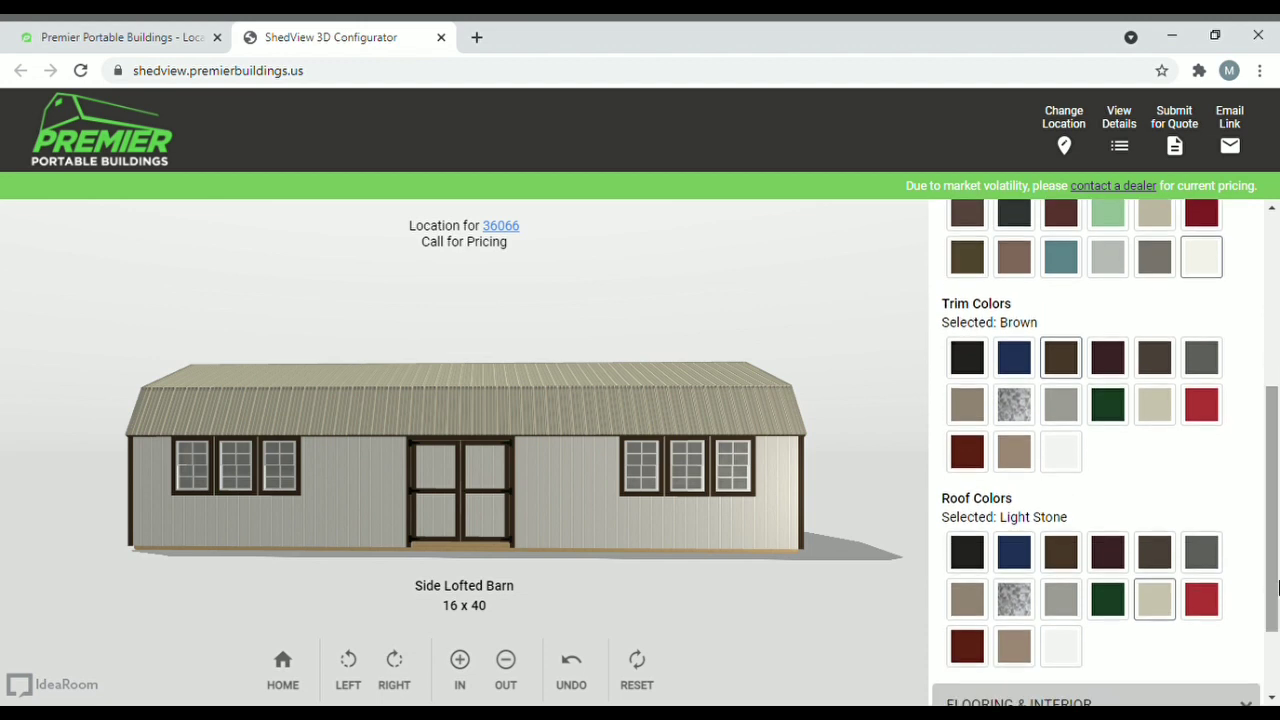
pyautogui.click(1077, 566)
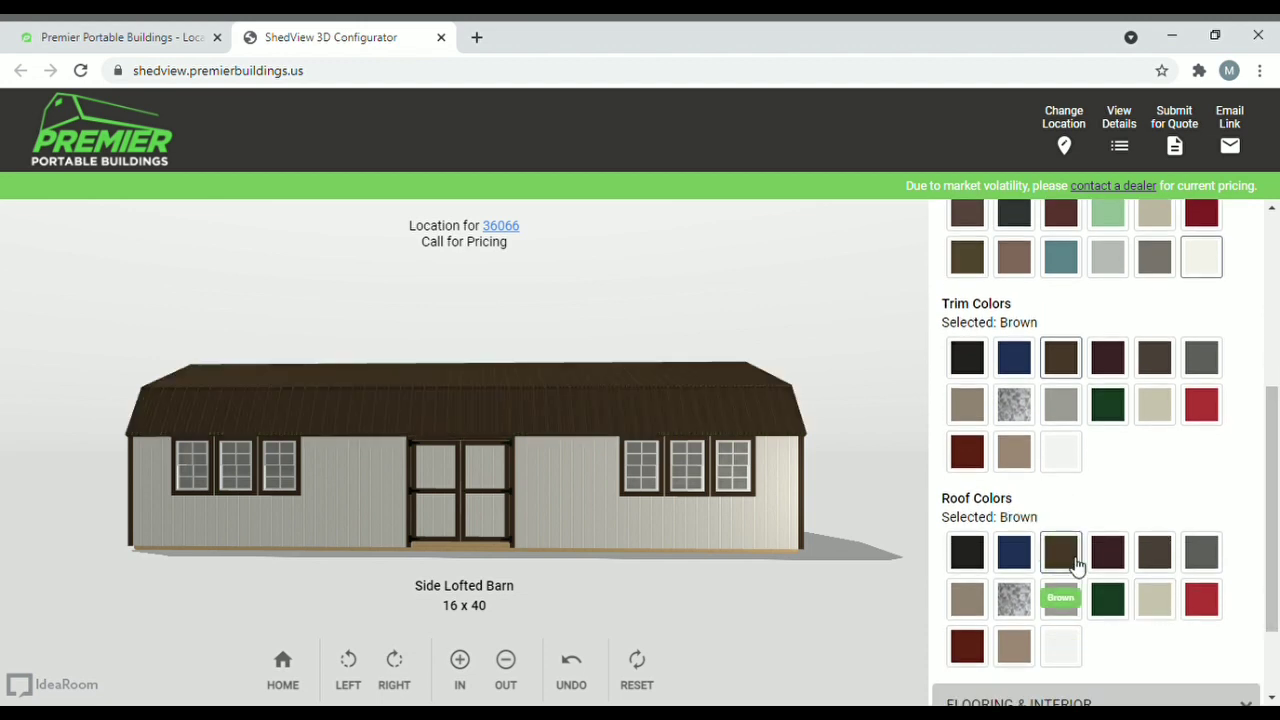
# - Try Slate Blue siding combined with White trim and a Charcoal roof
pyautogui.scroll(1, 1200, 430)
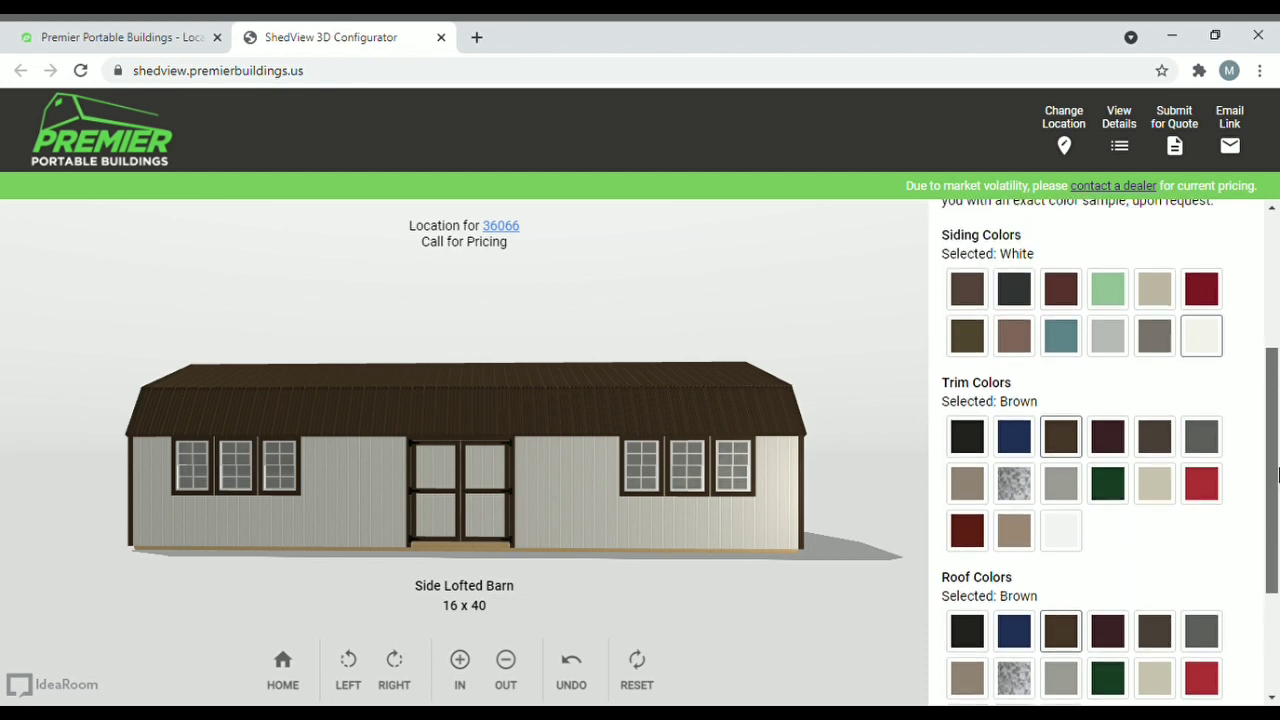
pyautogui.click(1066, 342)
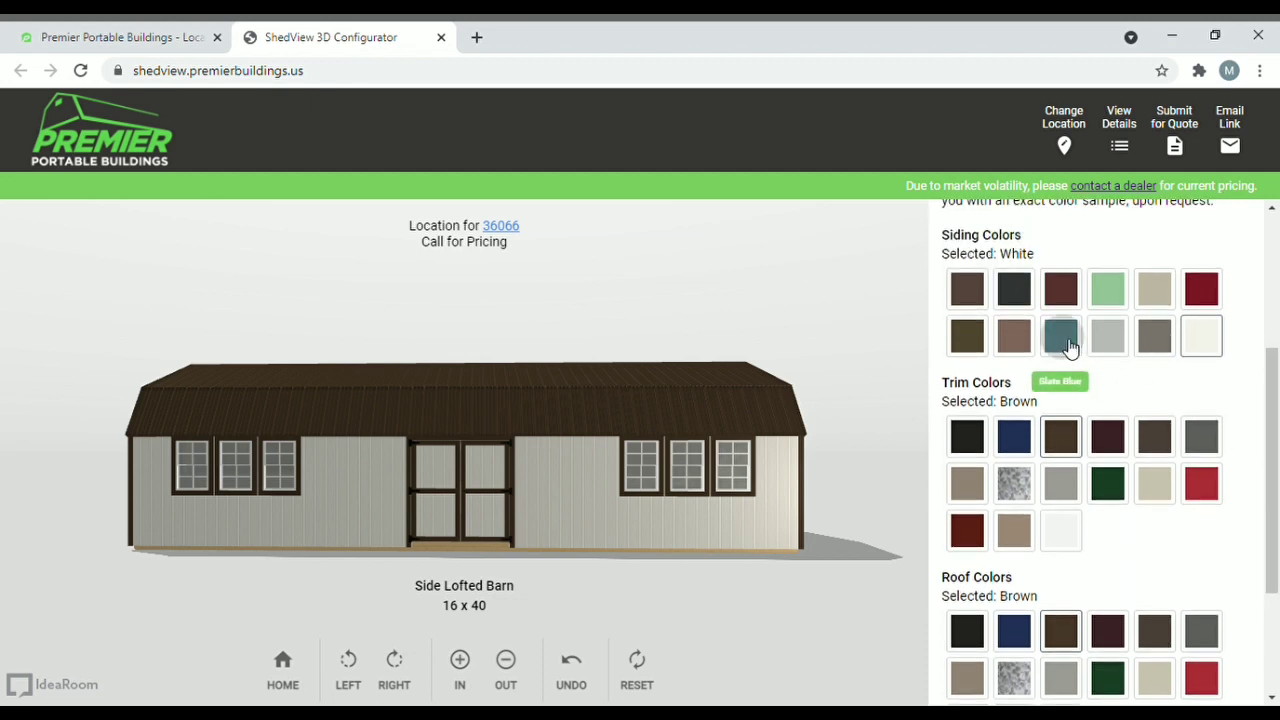
pyautogui.click(1063, 533)
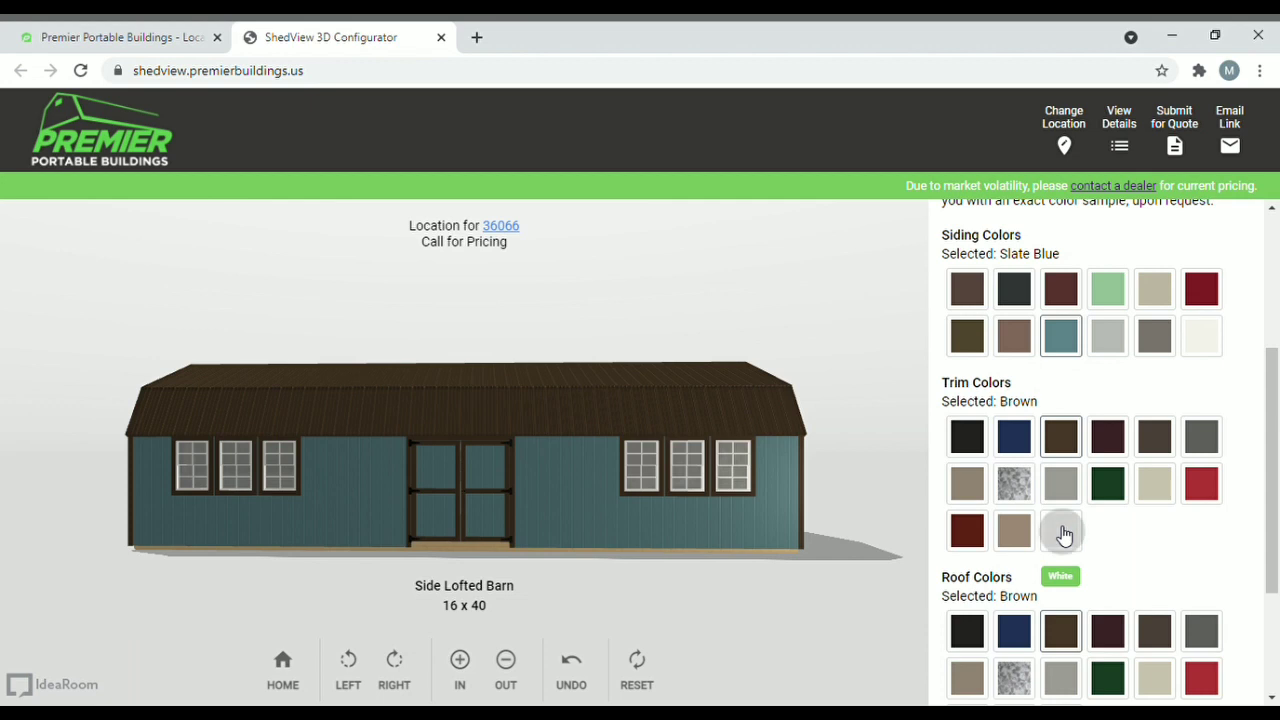
pyautogui.click(1201, 634)
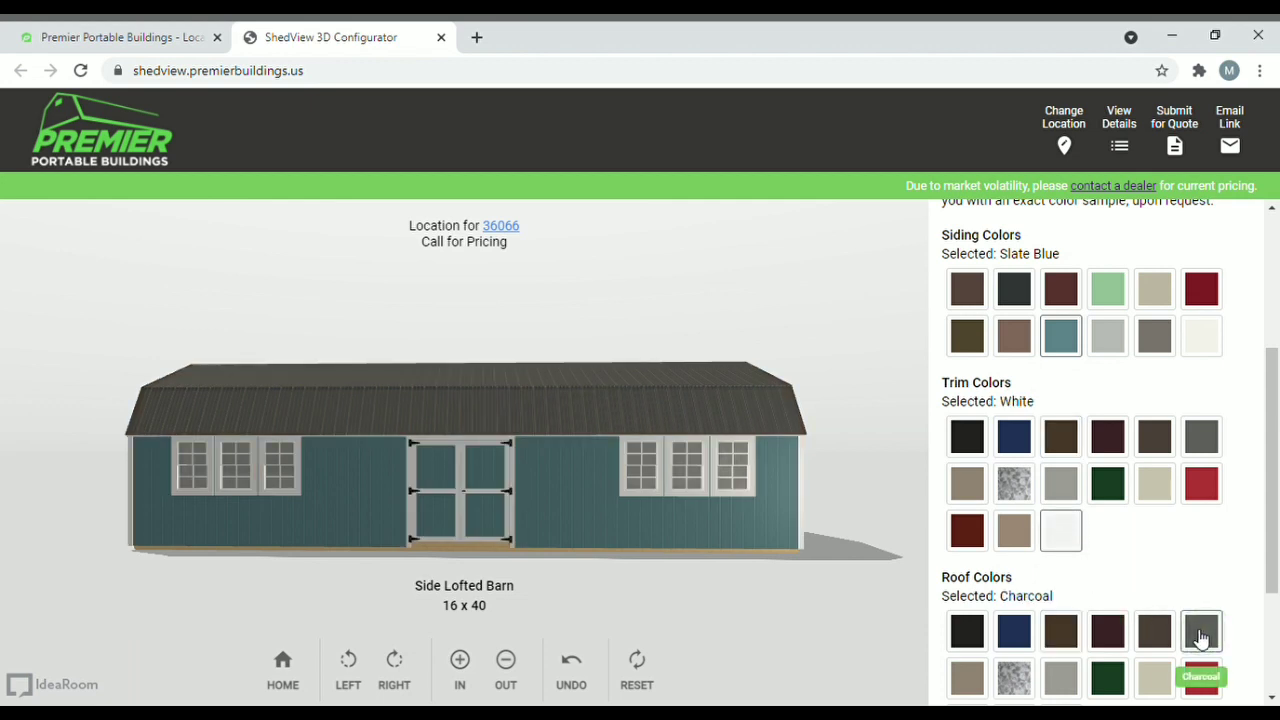
# - Set the siding color to Cactus and the roof color to Gray
pyautogui.click(1113, 290)
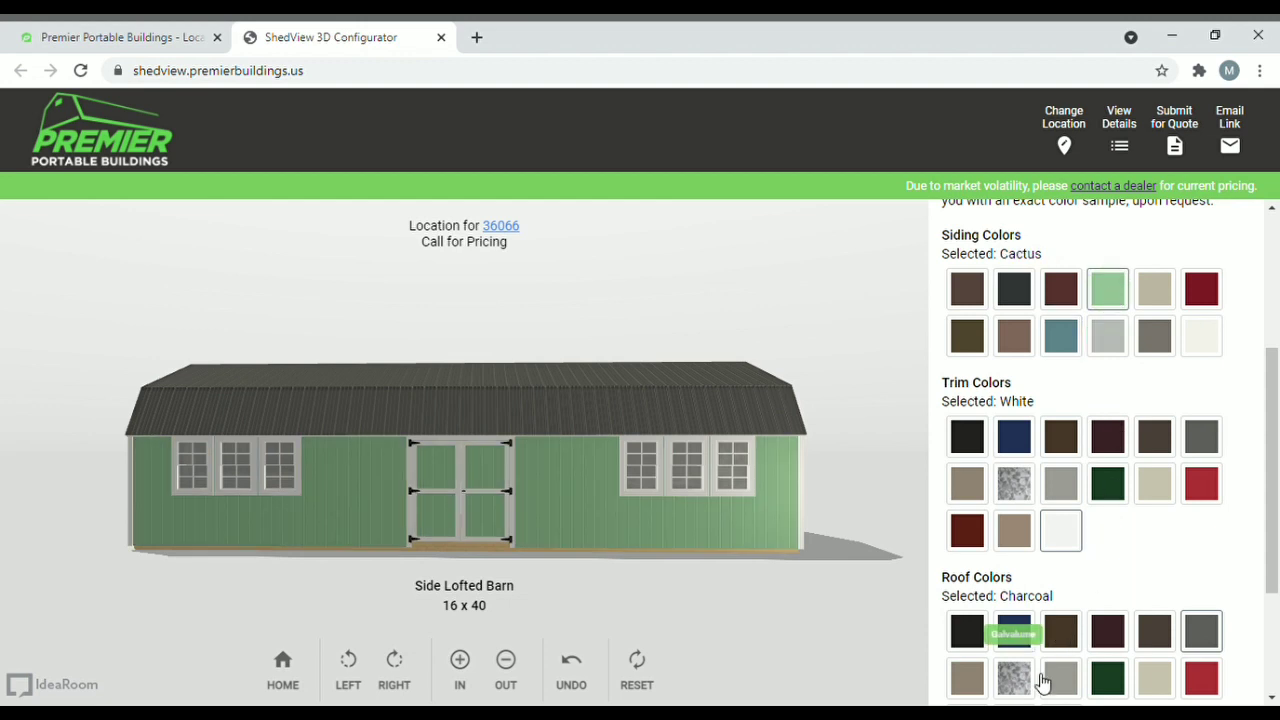
pyautogui.click(1062, 682)
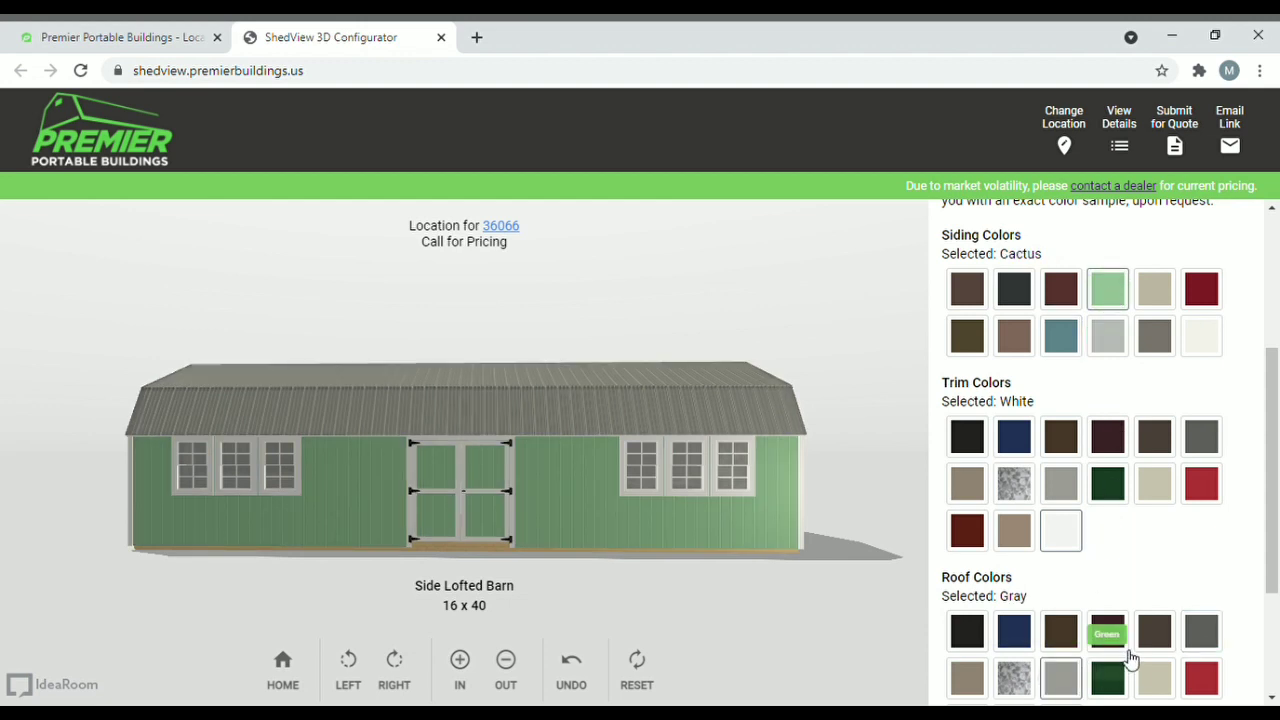
# - Close the color options and set the barn's flooring to 3/4" Premium Flooring
pyautogui.moveTo(1278, 483); pyautogui.dragTo(1275, 398)
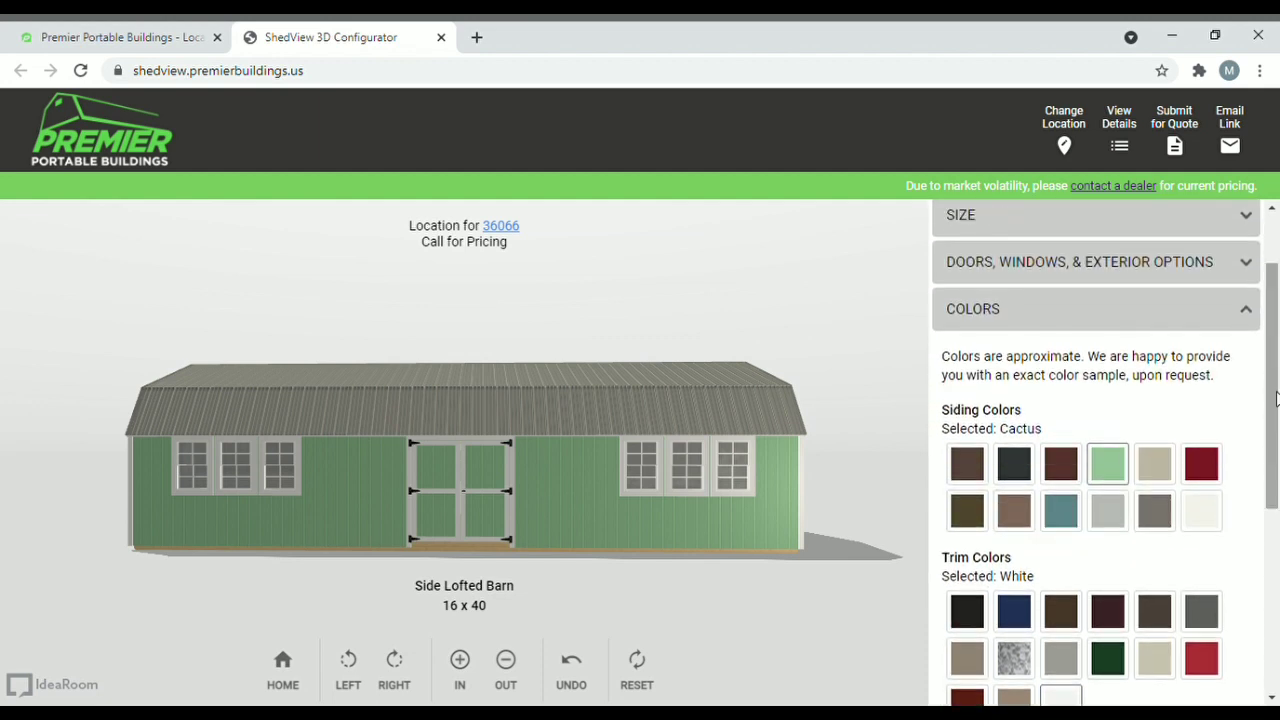
pyautogui.click(1121, 312)
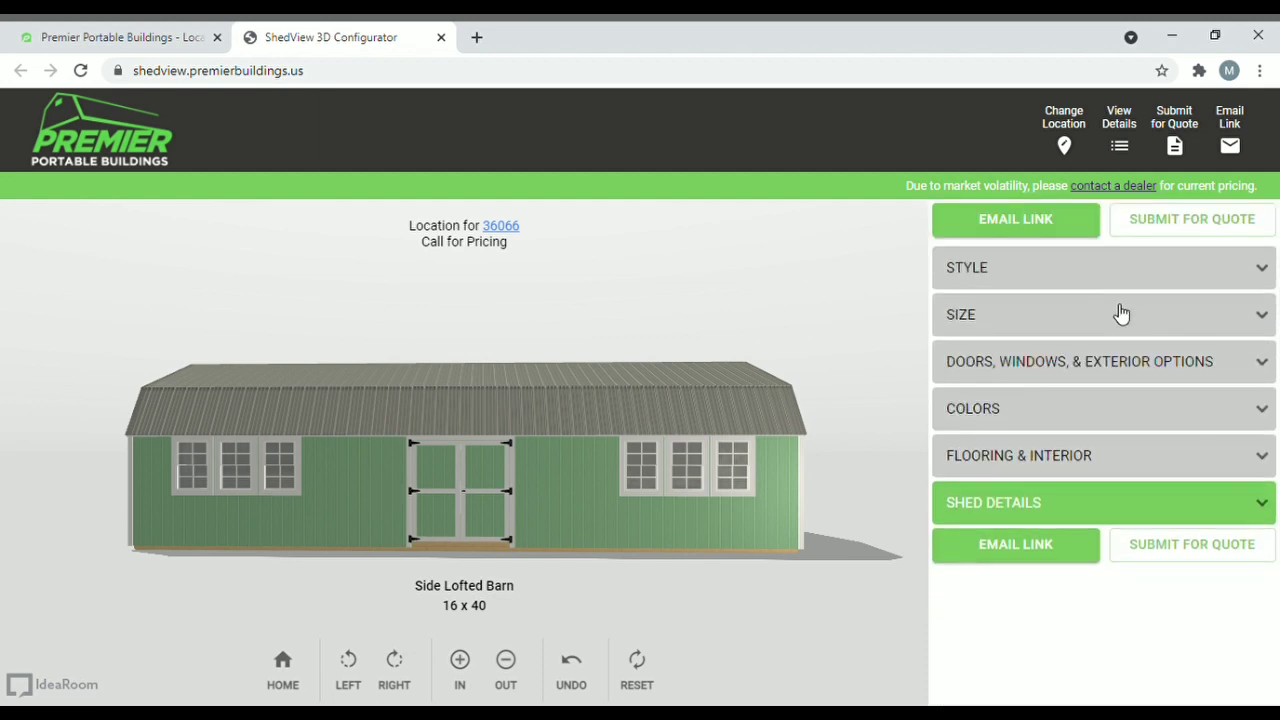
pyautogui.click(1095, 462)
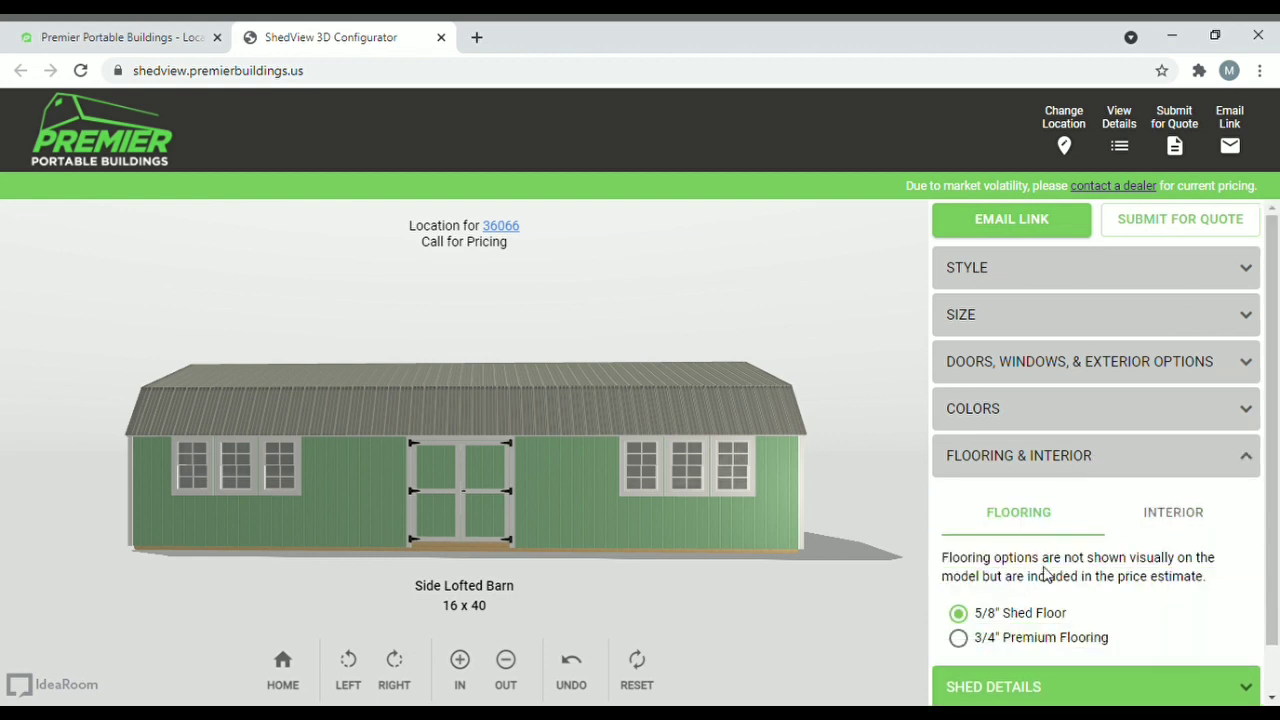
pyautogui.click(1040, 640)
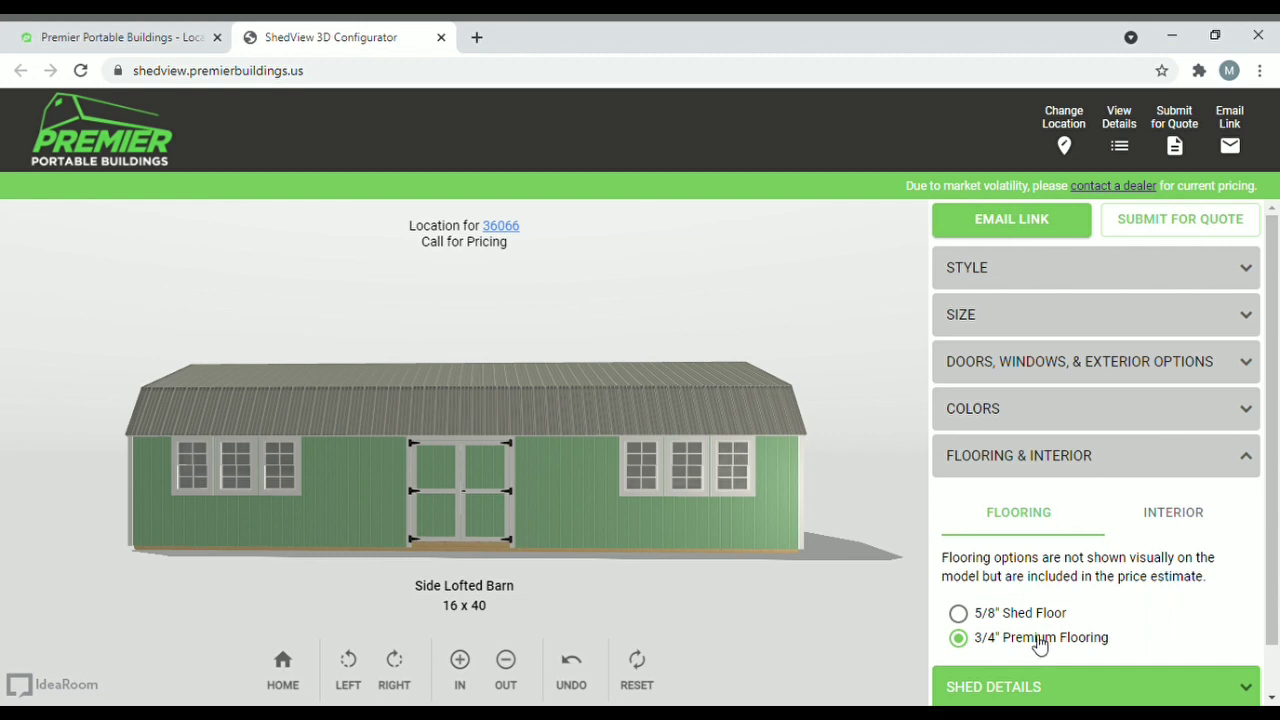
# - Review the interior loft and 3-tier shelving options for the barn, then close the flooring and interior options
pyautogui.click(1185, 518)
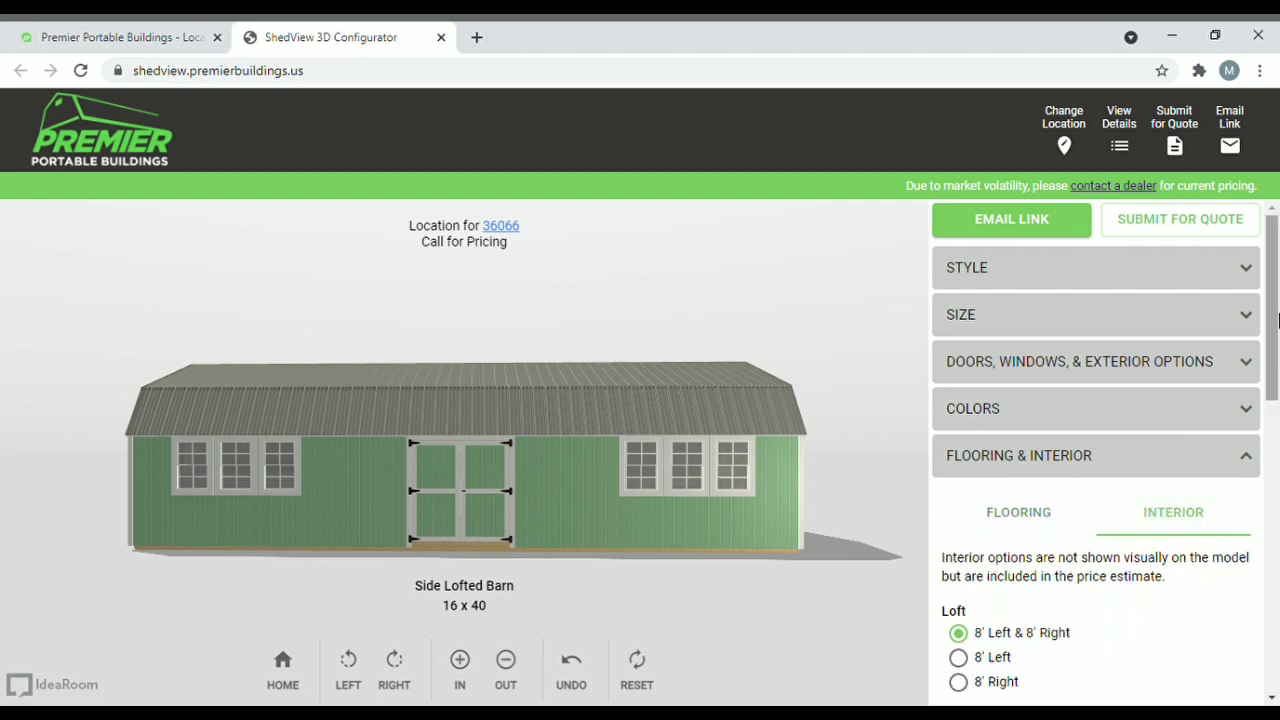
pyautogui.scroll(-3, 1278, 430)
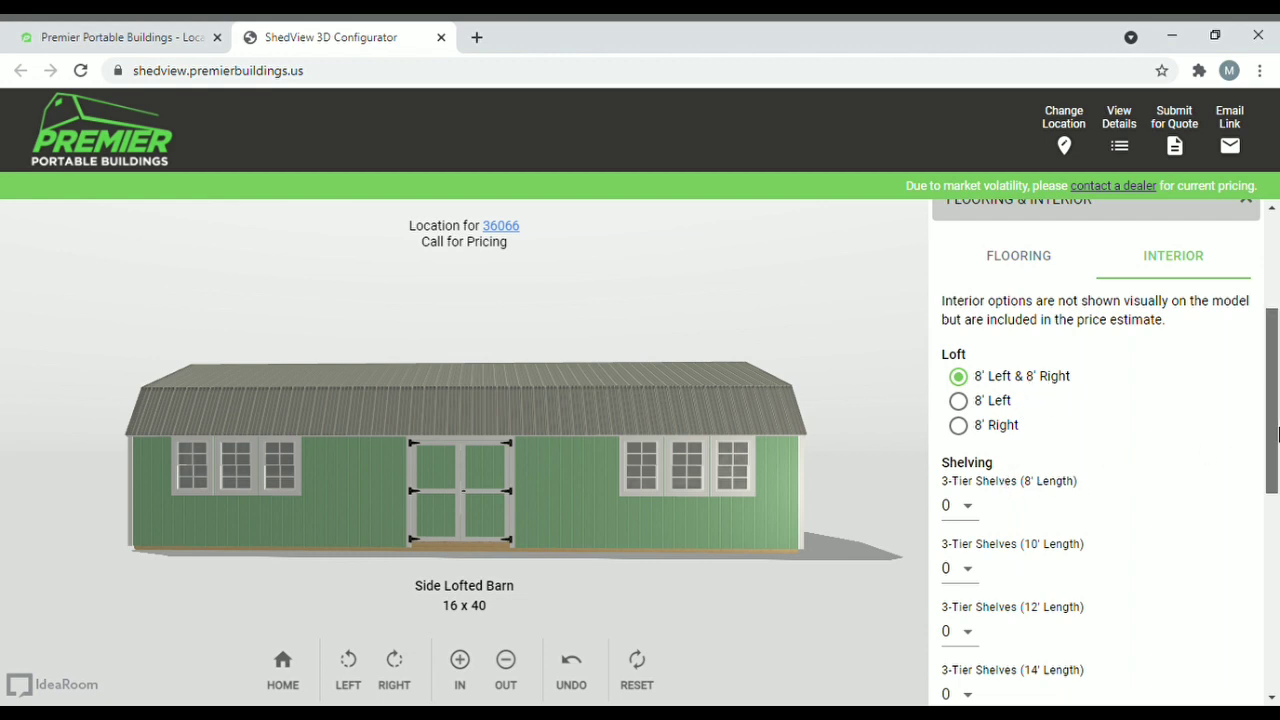
pyautogui.moveTo(1278, 433); pyautogui.dragTo(1276, 400)
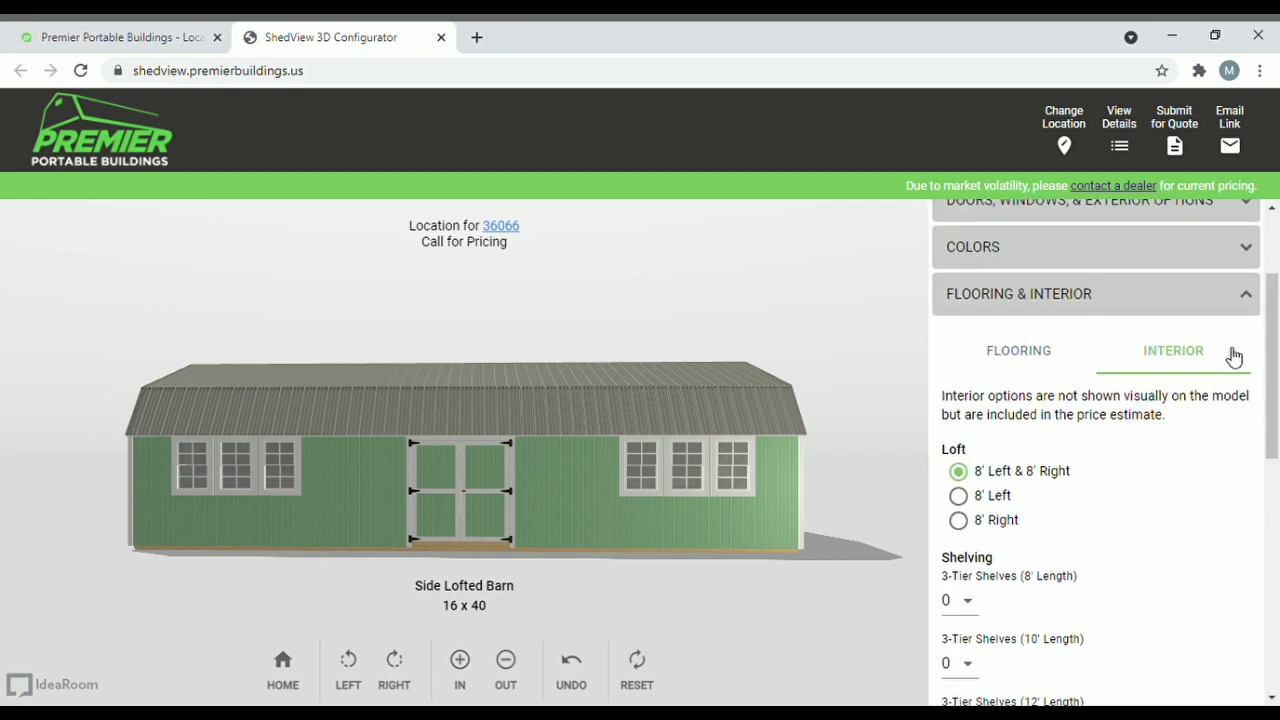
pyautogui.click(1197, 291)
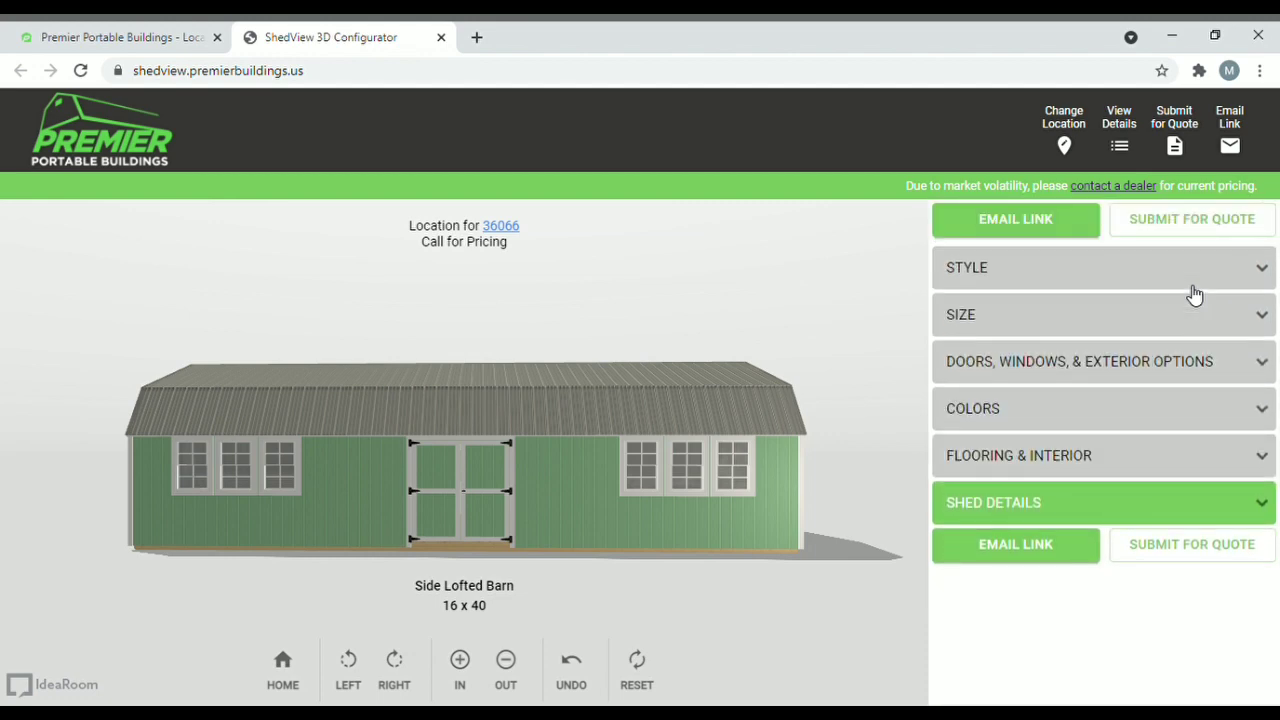
# - Read through the shed details summary of the configured barn, from the pricing notes to the flooring and interior selections
pyautogui.click(1045, 516)
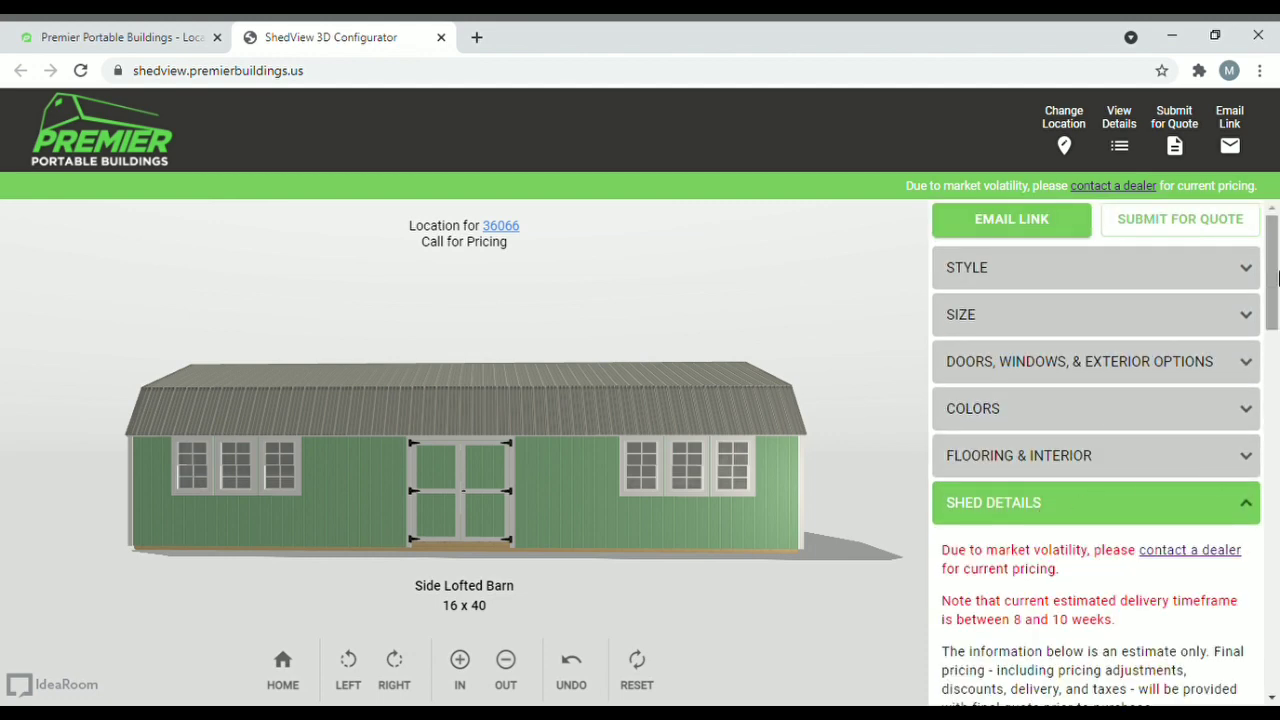
pyautogui.moveTo(1276, 283); pyautogui.dragTo(1278, 660)
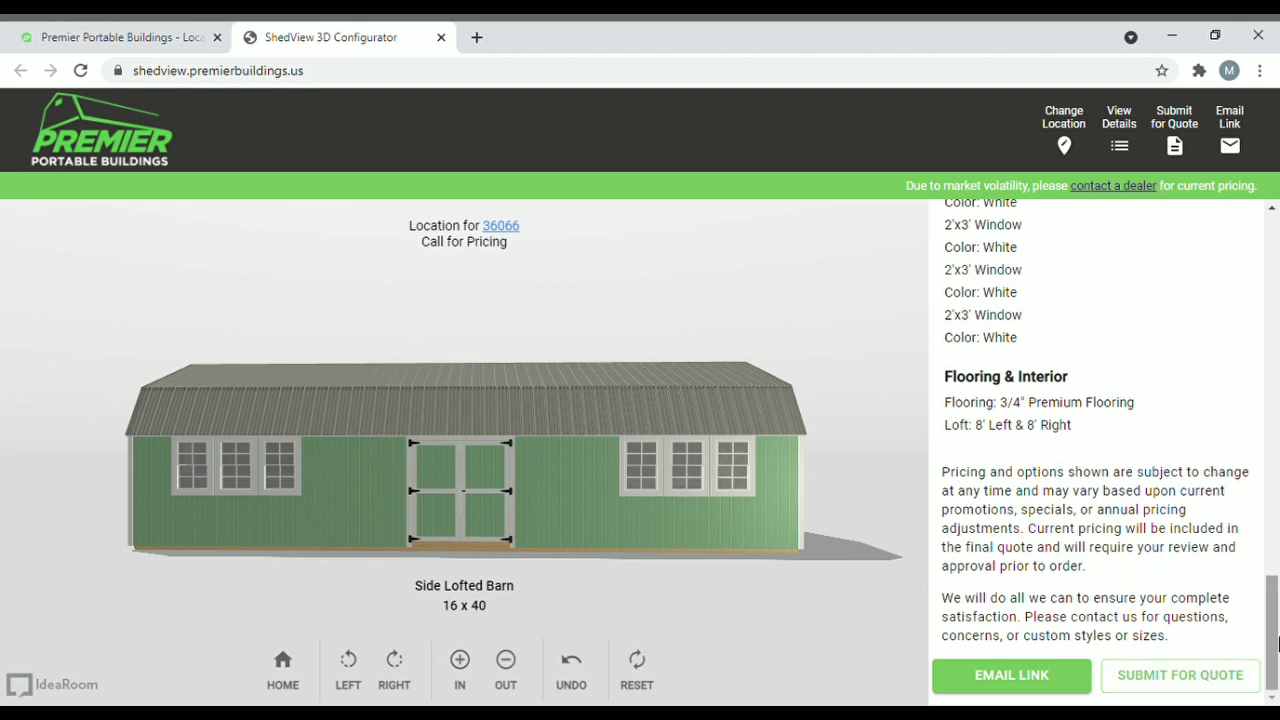
pyautogui.moveTo(1277, 645); pyautogui.dragTo(1277, 258)
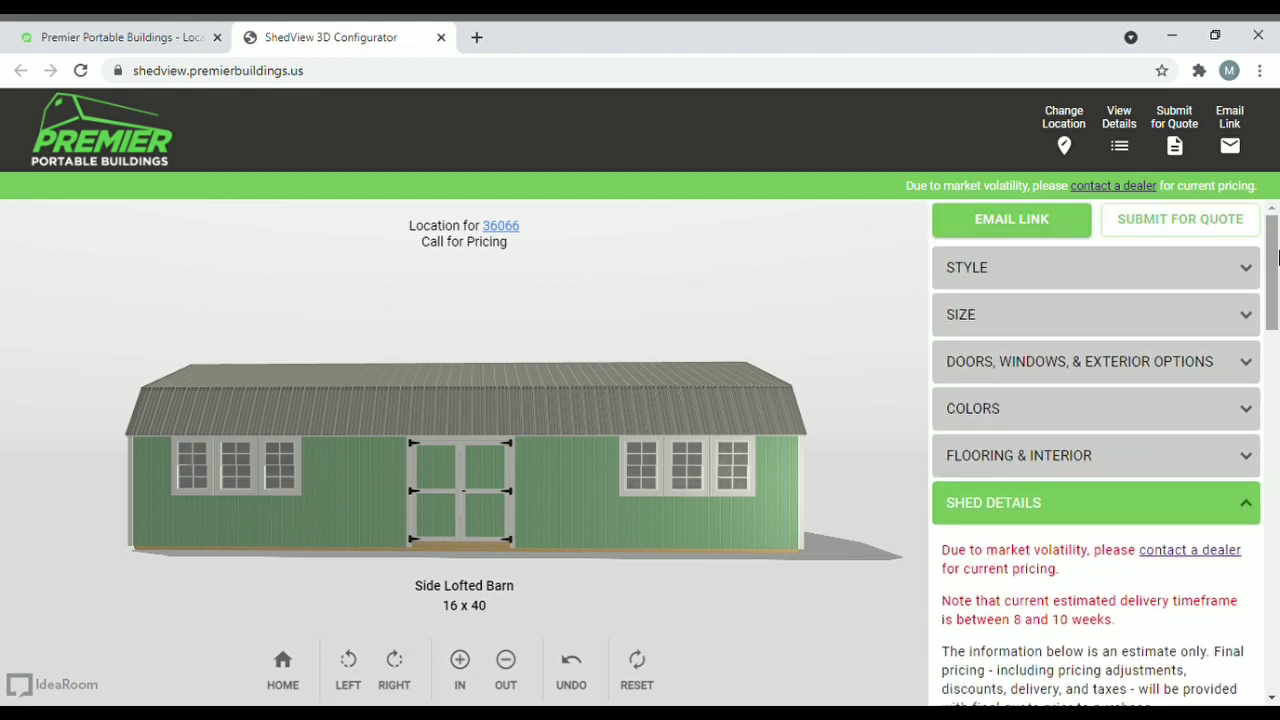